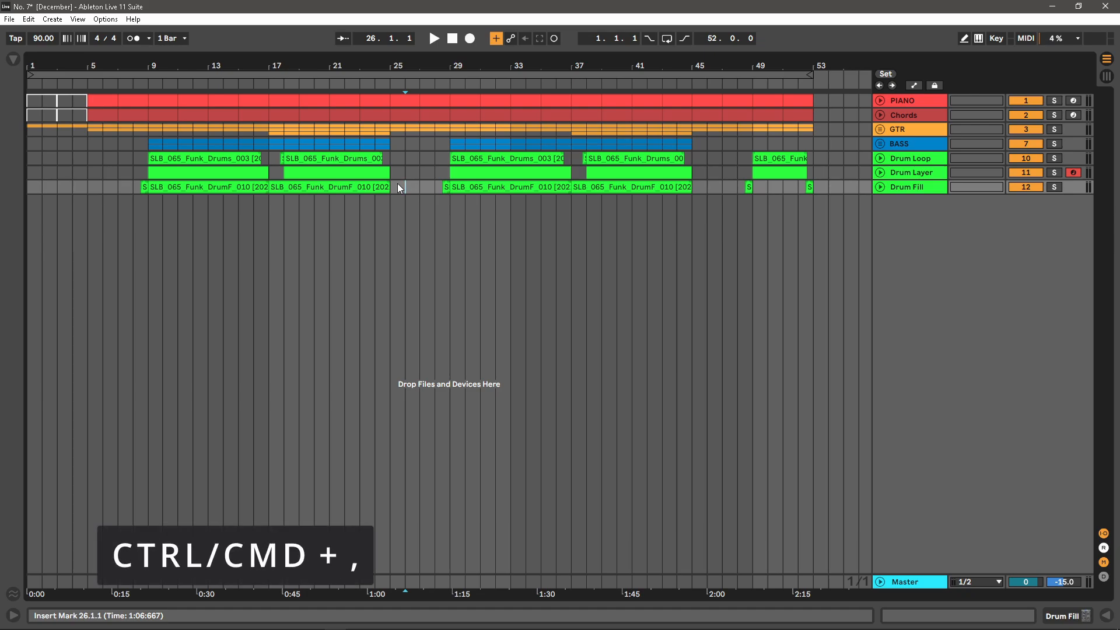
Open the Preferences, look through the Audio, Link Tempo MIDI, File Folder, Library and Plug-Ins pages, and return to Look Feel
key(ctrl+comma)
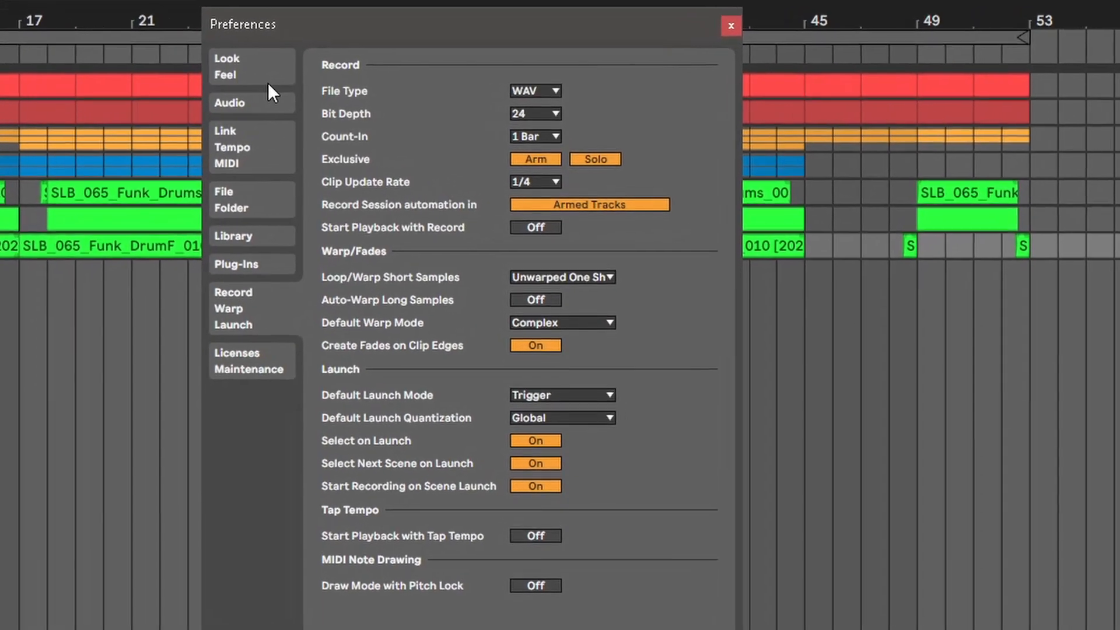
click(389, 92)
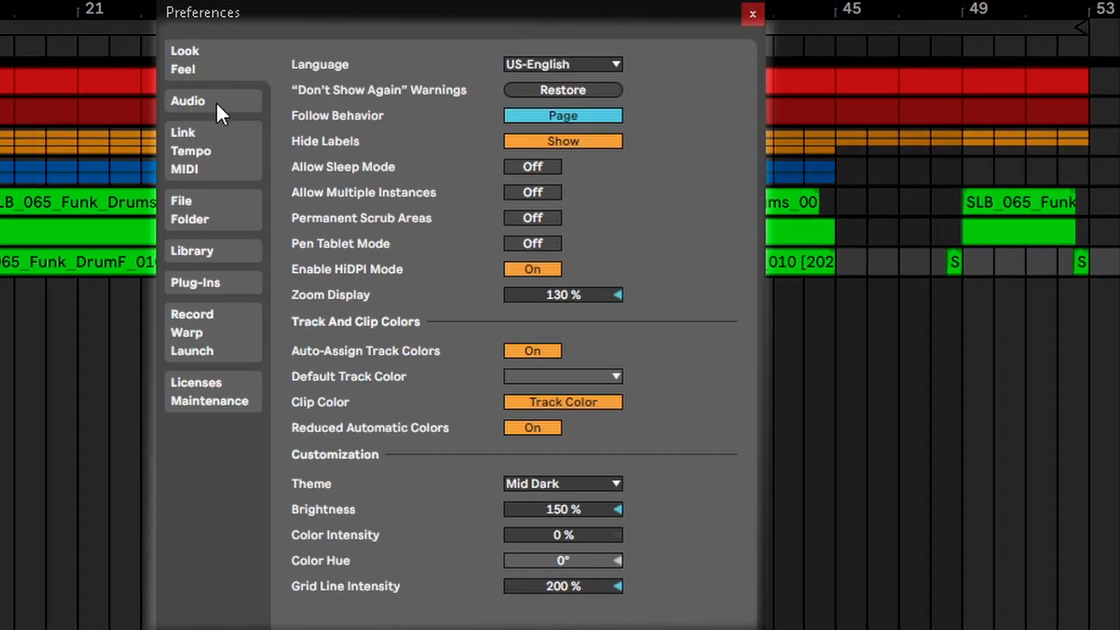
click(216, 102)
click(214, 131)
click(202, 201)
click(219, 258)
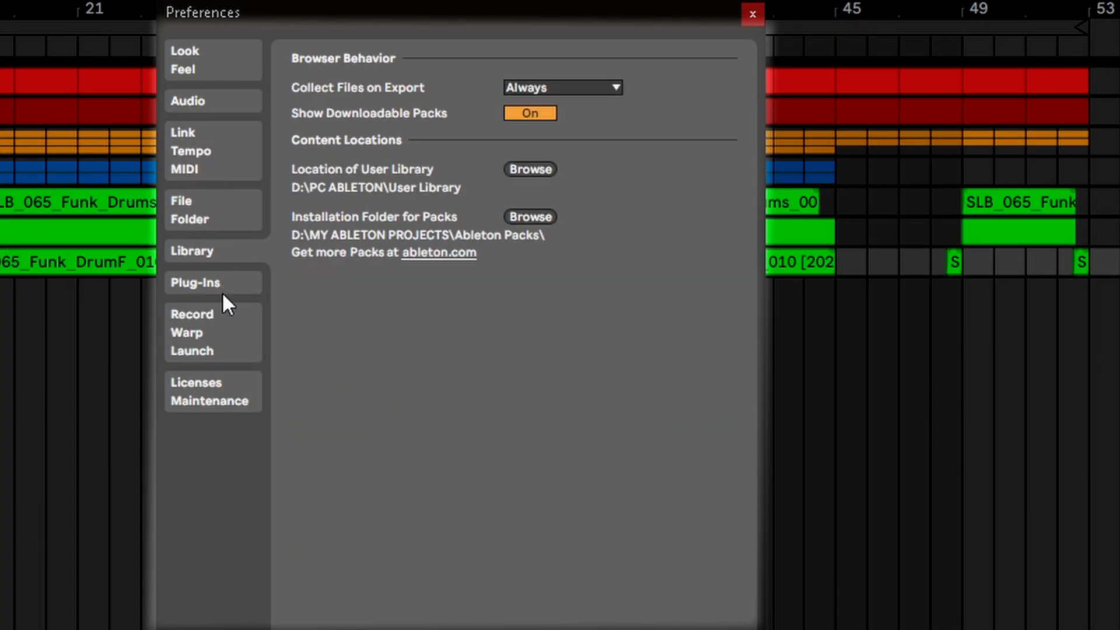
click(221, 289)
click(210, 59)
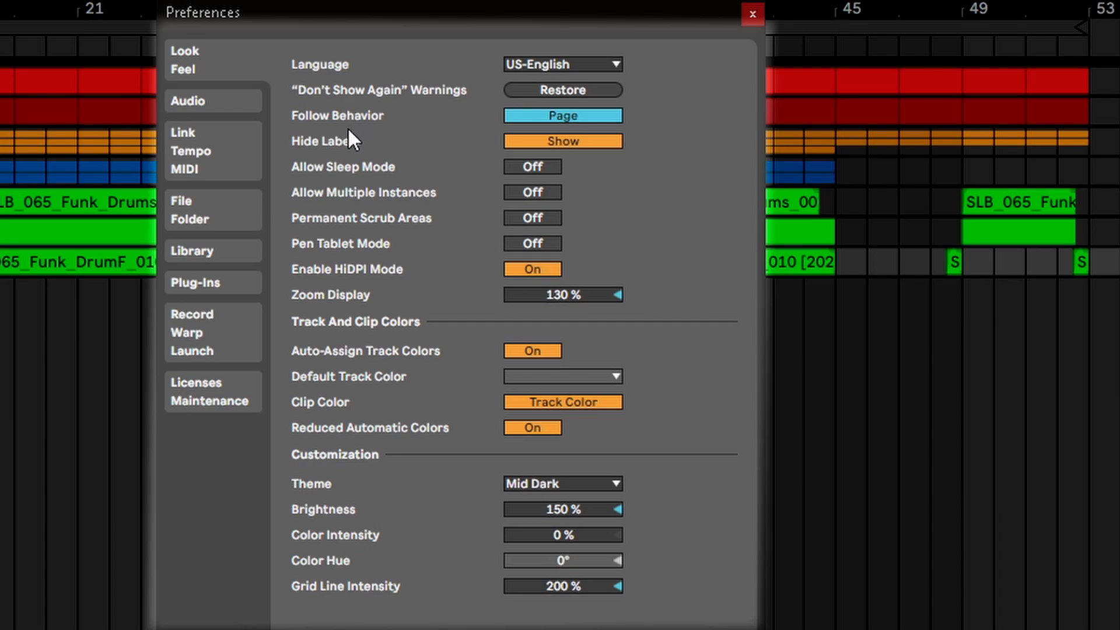
Zoom into the arrangement around bar 29 and play it to observe the Page follow behavior
drag(21, 9, 21, 216)
drag(444, 28, 212, 298)
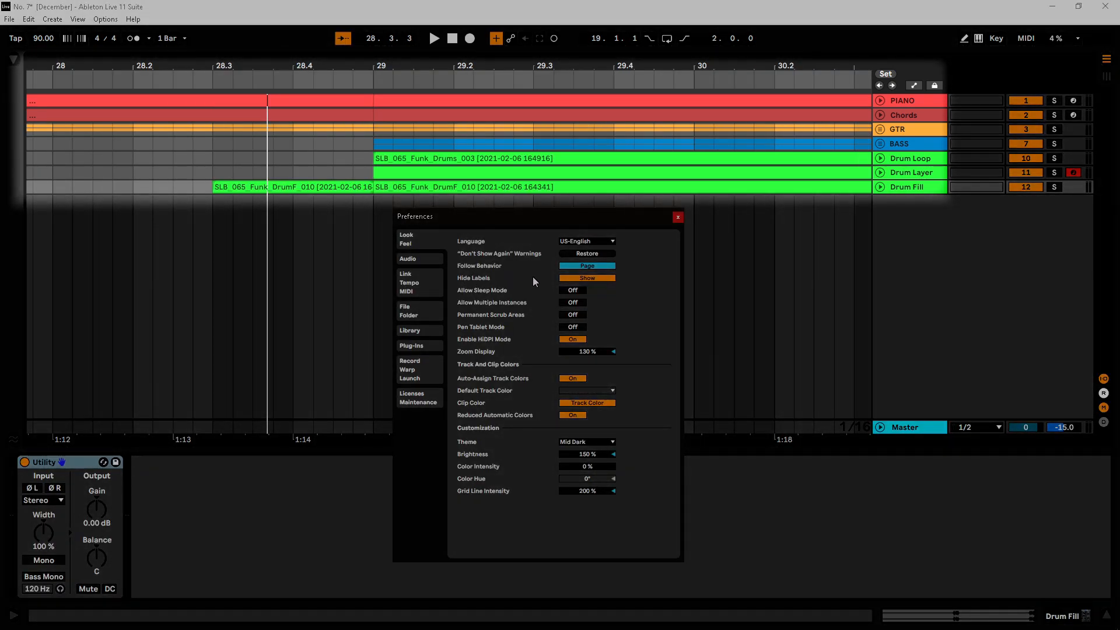
drag(527, 76, 408, 75)
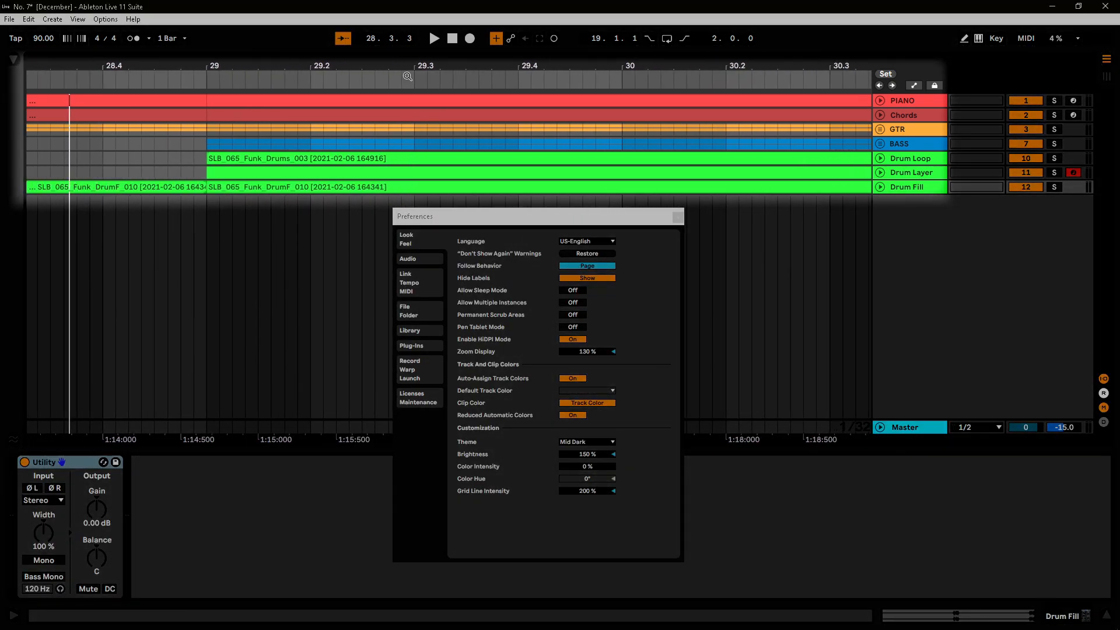
click(633, 111)
key(space)
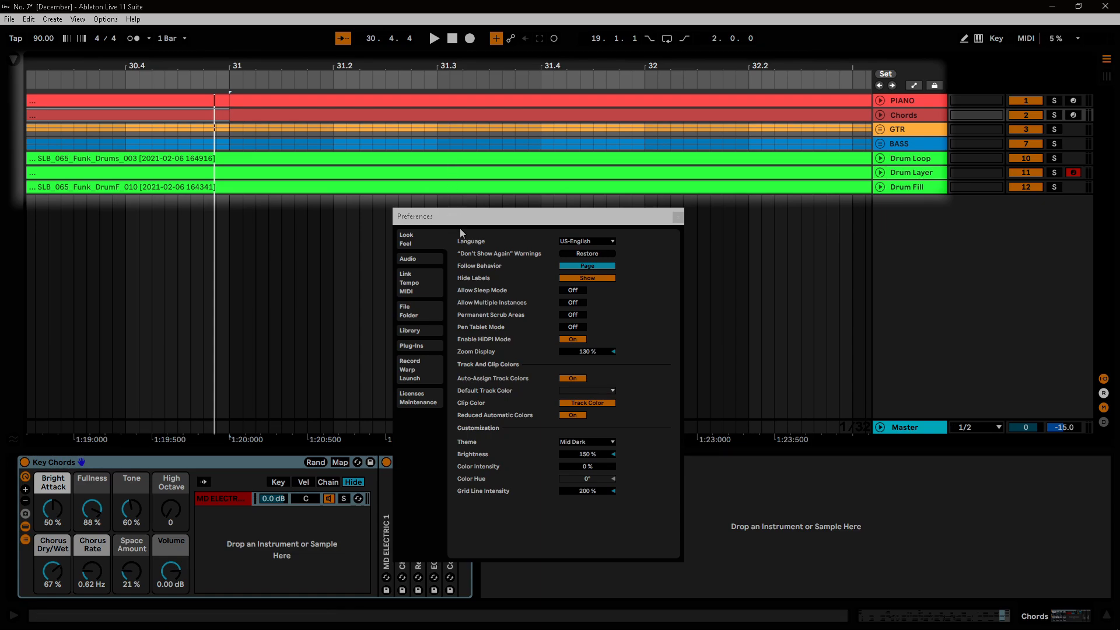
Set Follow Behavior to Scroll and play the arrangement from bar 31 to check how the view follows
click(585, 269)
click(584, 267)
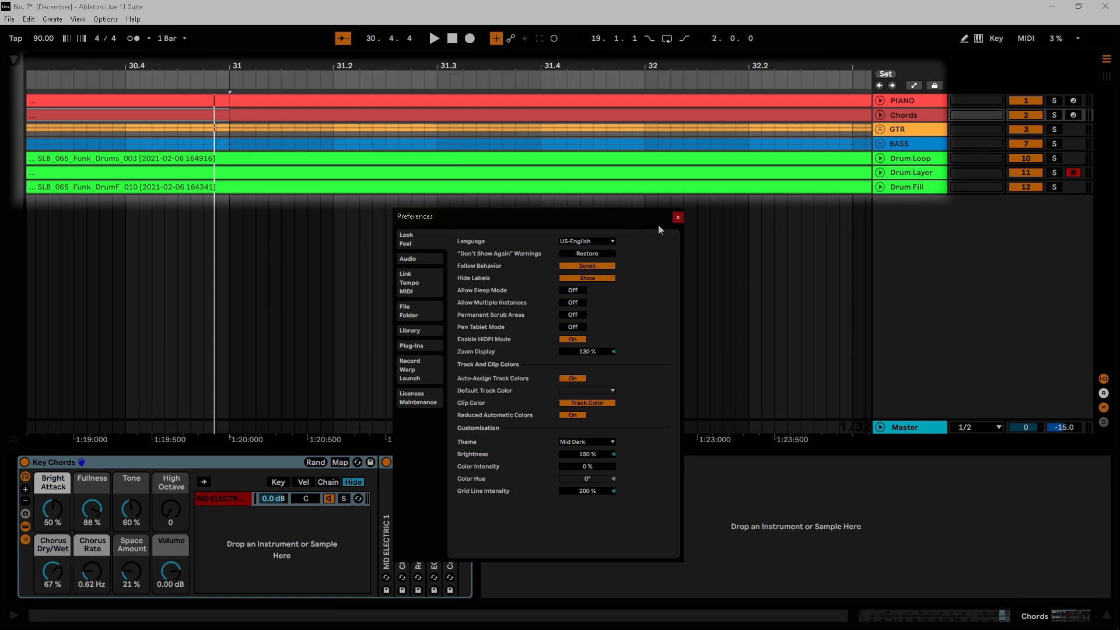
click(248, 115)
key(space)
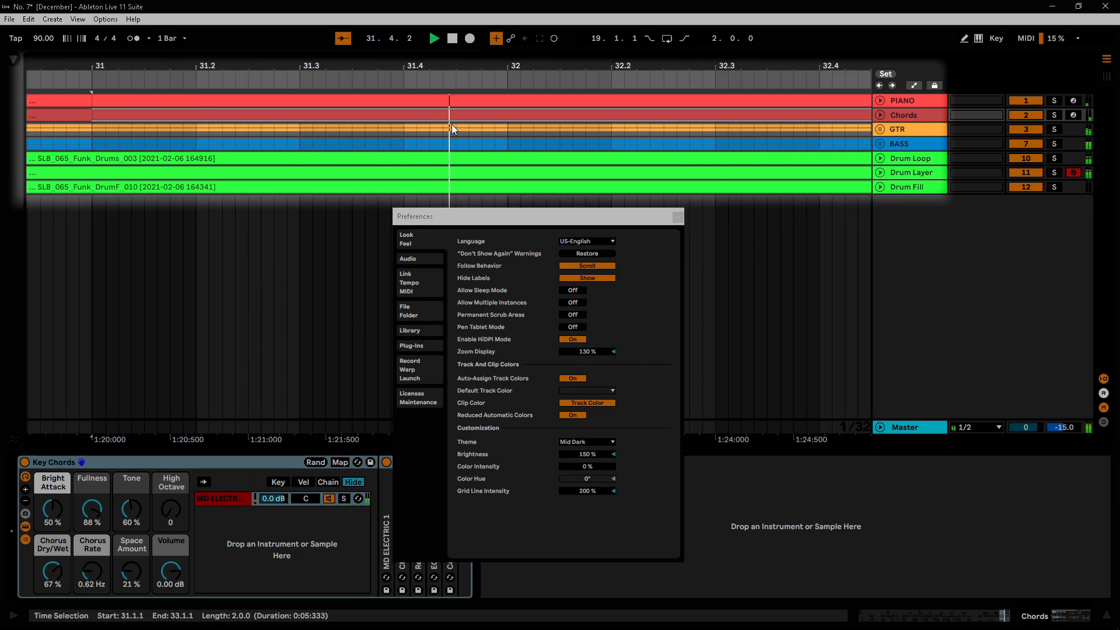
key(space)
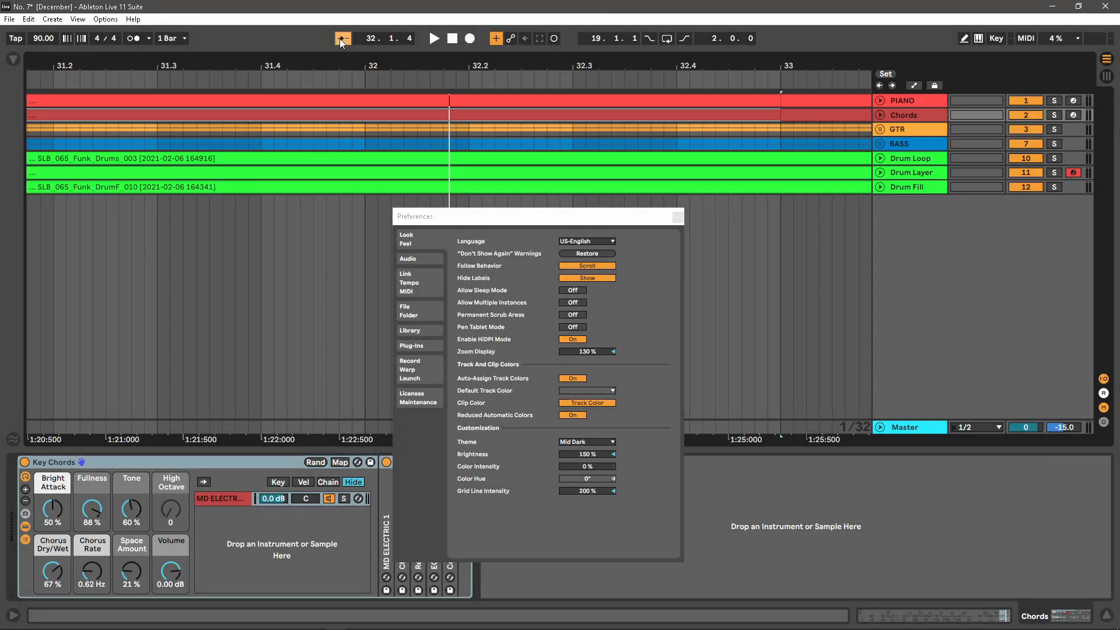
Turn off Follow, play the arrangement briefly without it, and move the Preferences window higher
click(343, 38)
key(space)
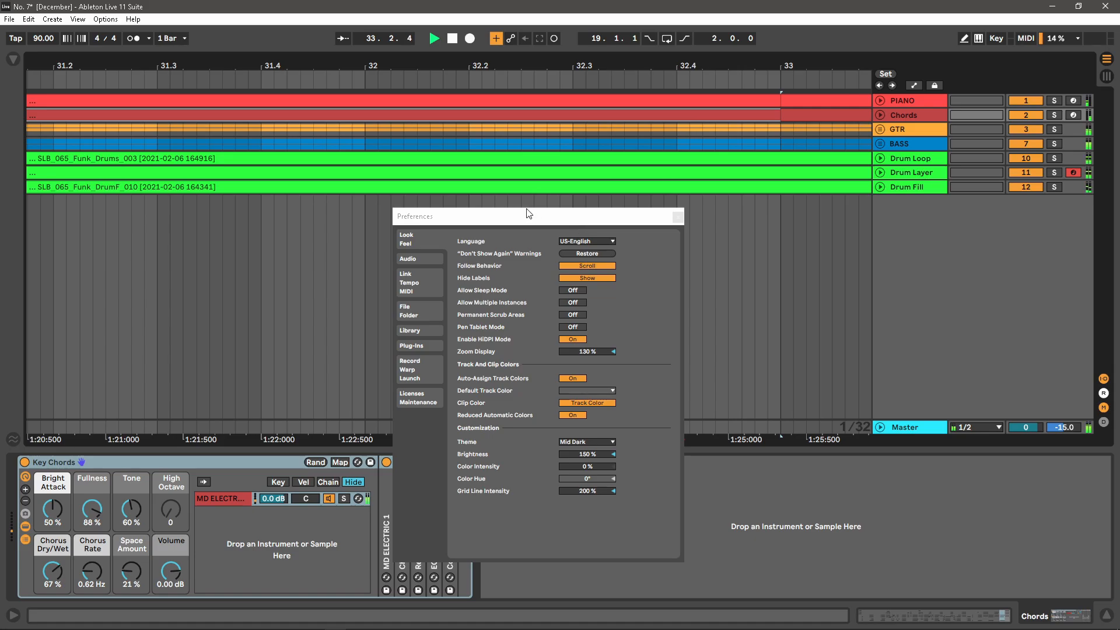
key(space)
drag(489, 217, 469, 98)
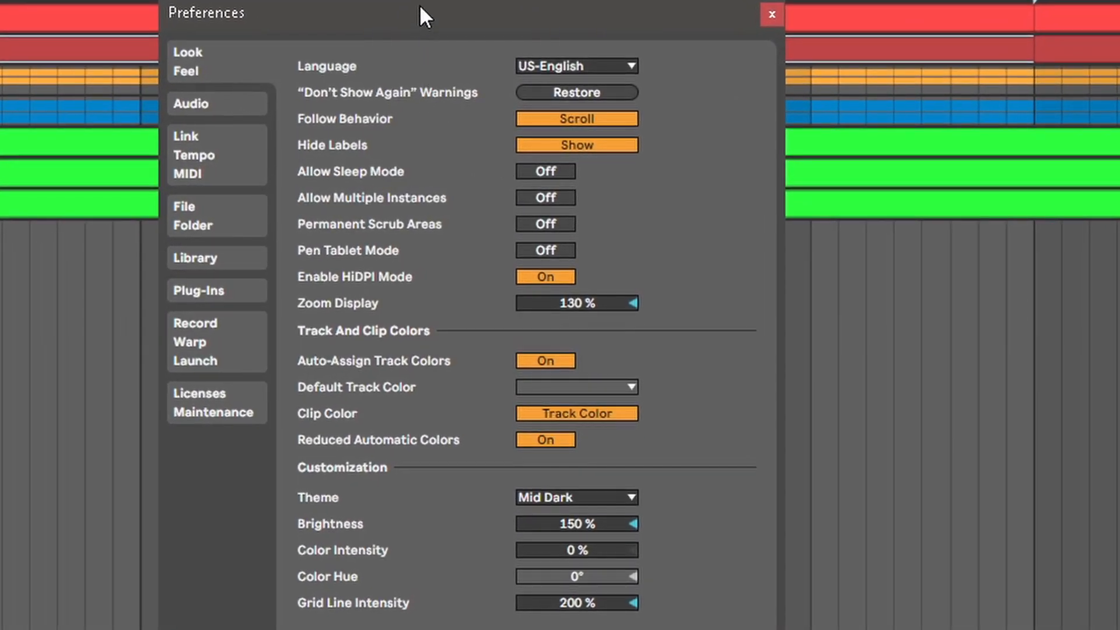
In Session View, try setting Hide Labels to Hide and switch it back to Show
key(Tab)
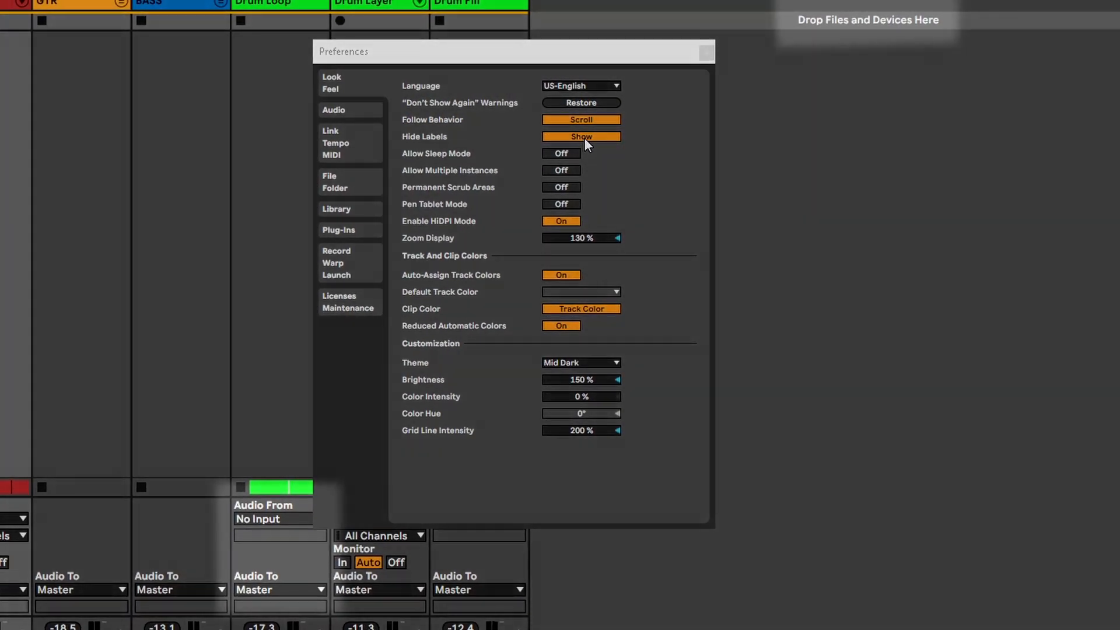
click(583, 138)
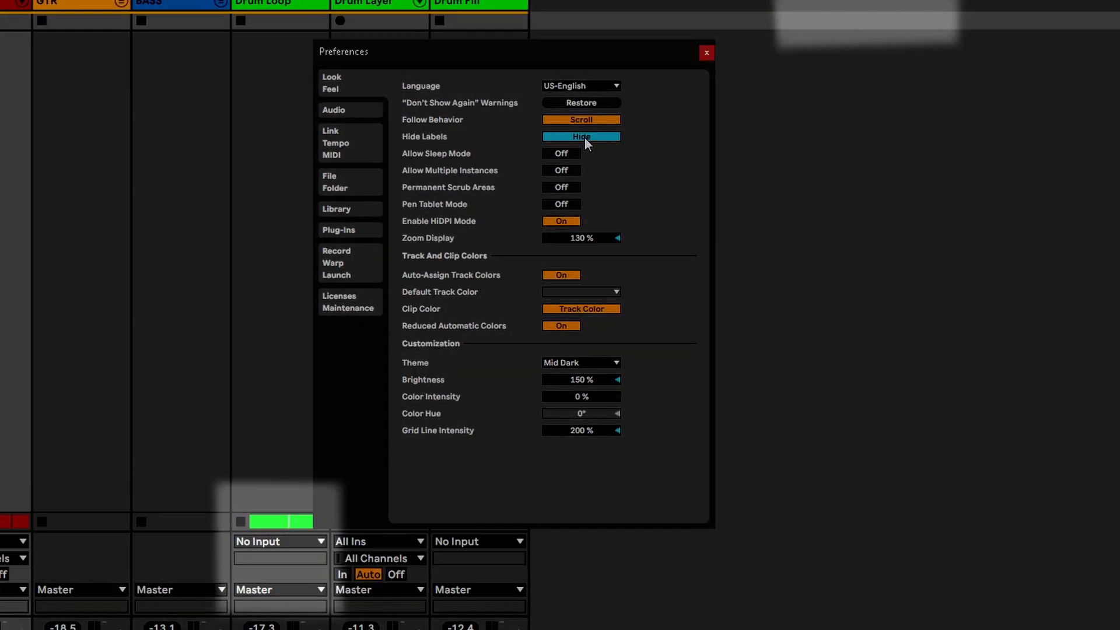
click(584, 138)
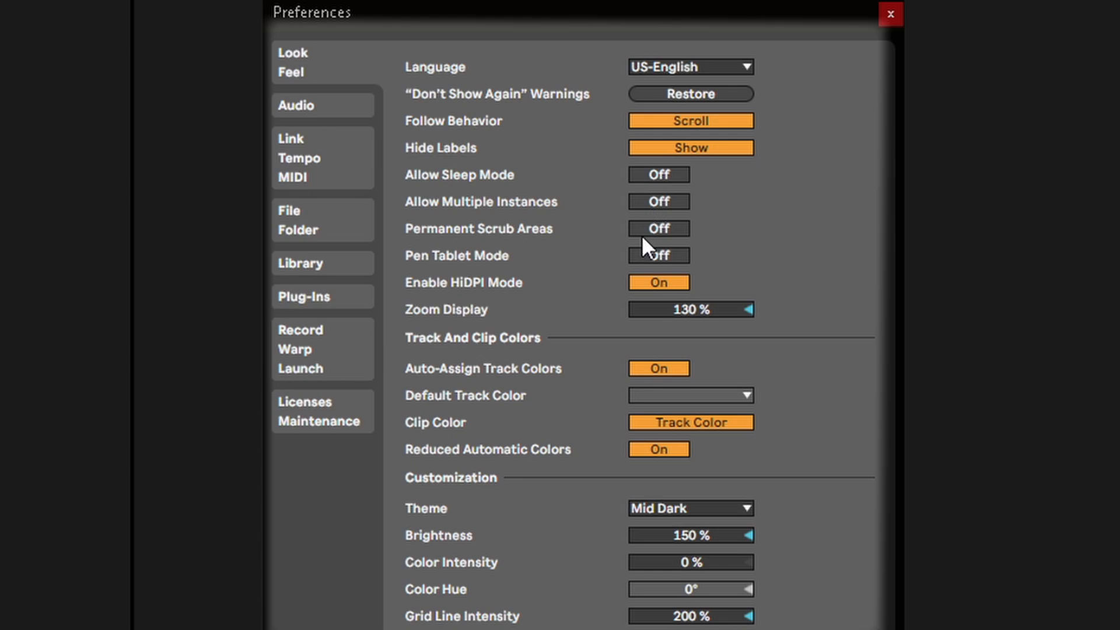
Turn on Permanent Scrub Areas, try starting playback from several points around bar 31.3, and turn the option off again
click(656, 229)
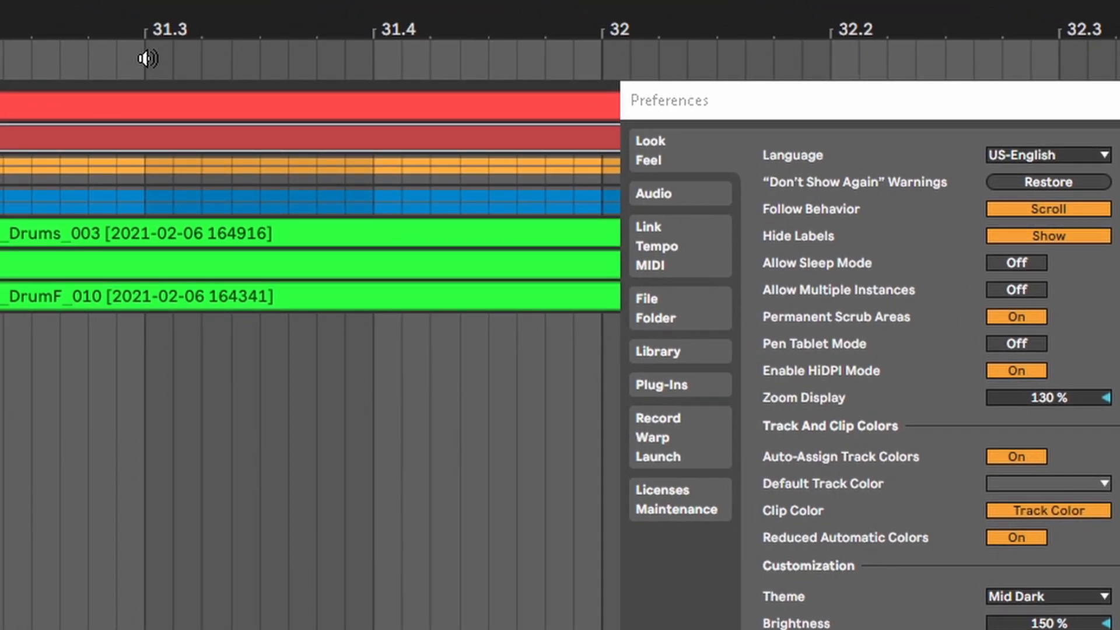
click(216, 63)
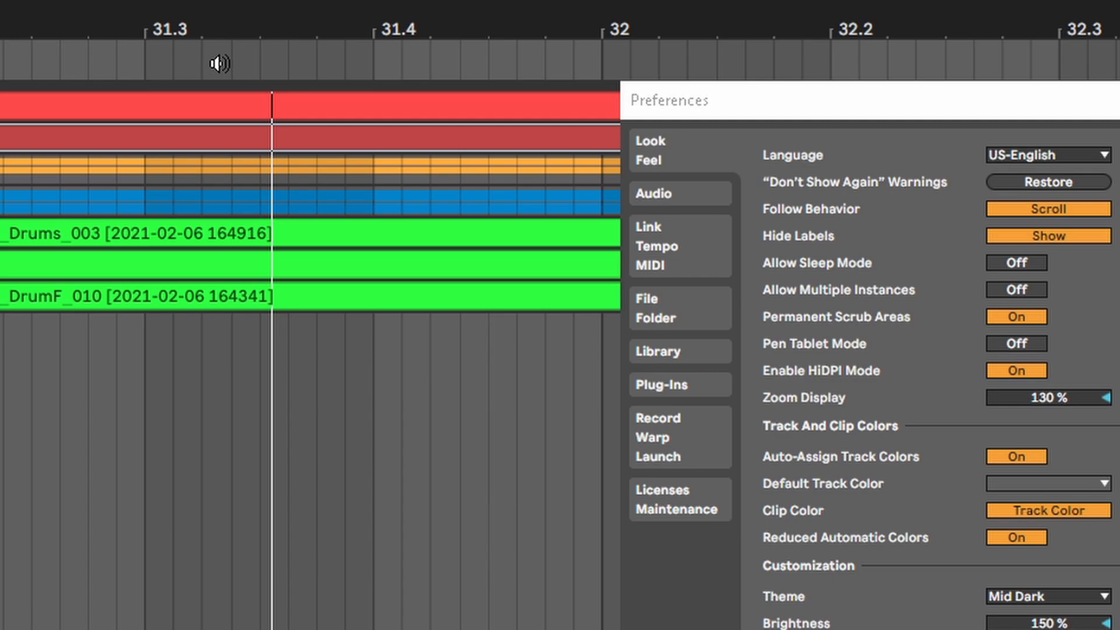
click(82, 58)
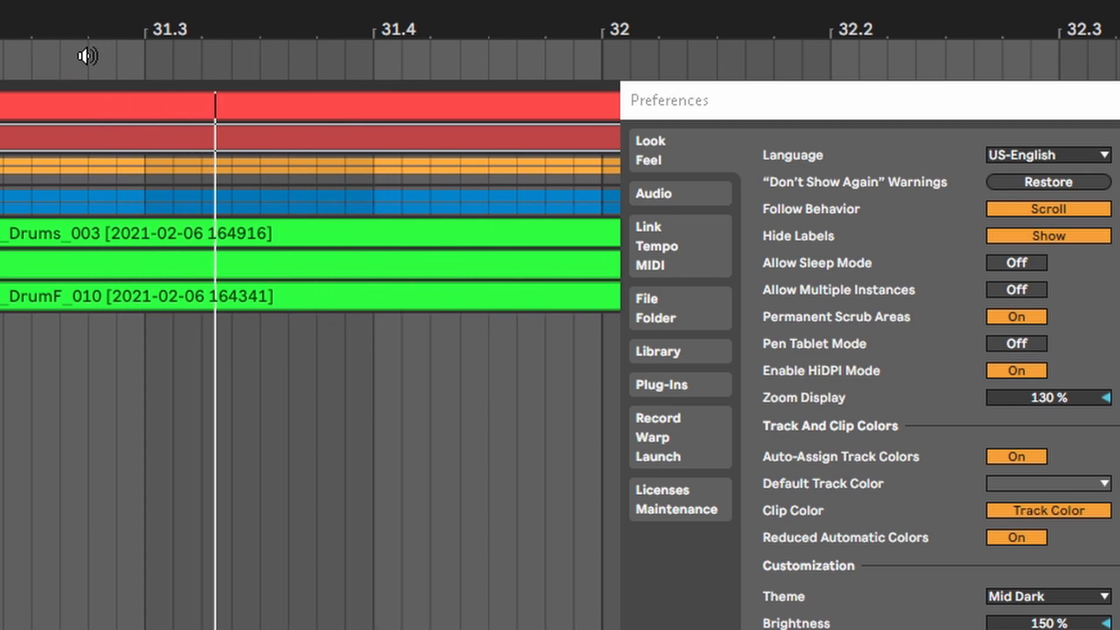
click(346, 57)
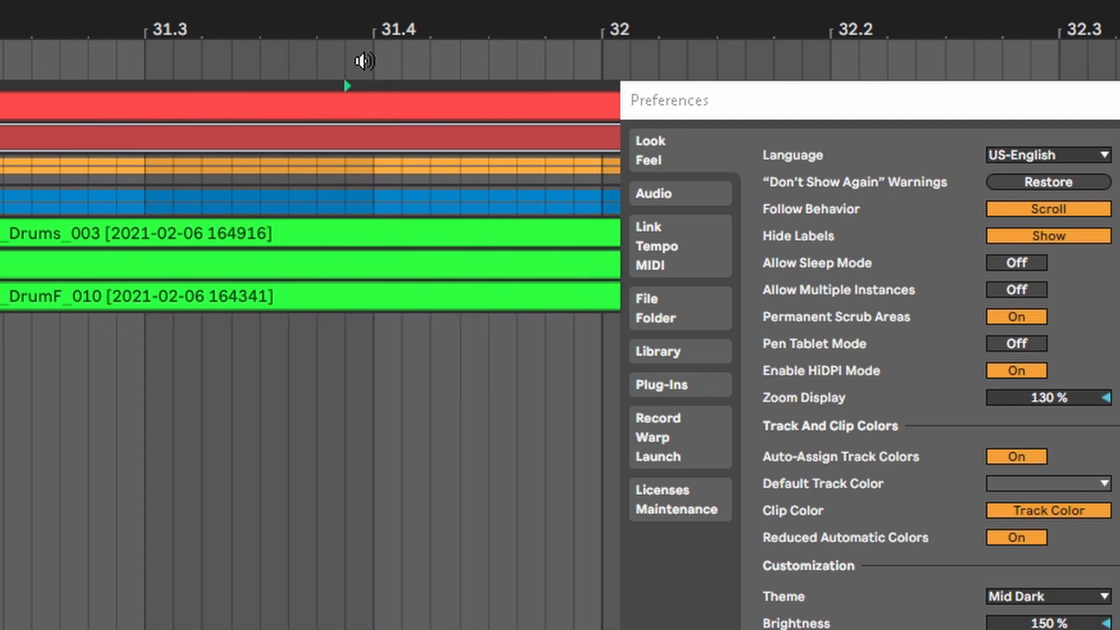
click(352, 60)
click(1012, 316)
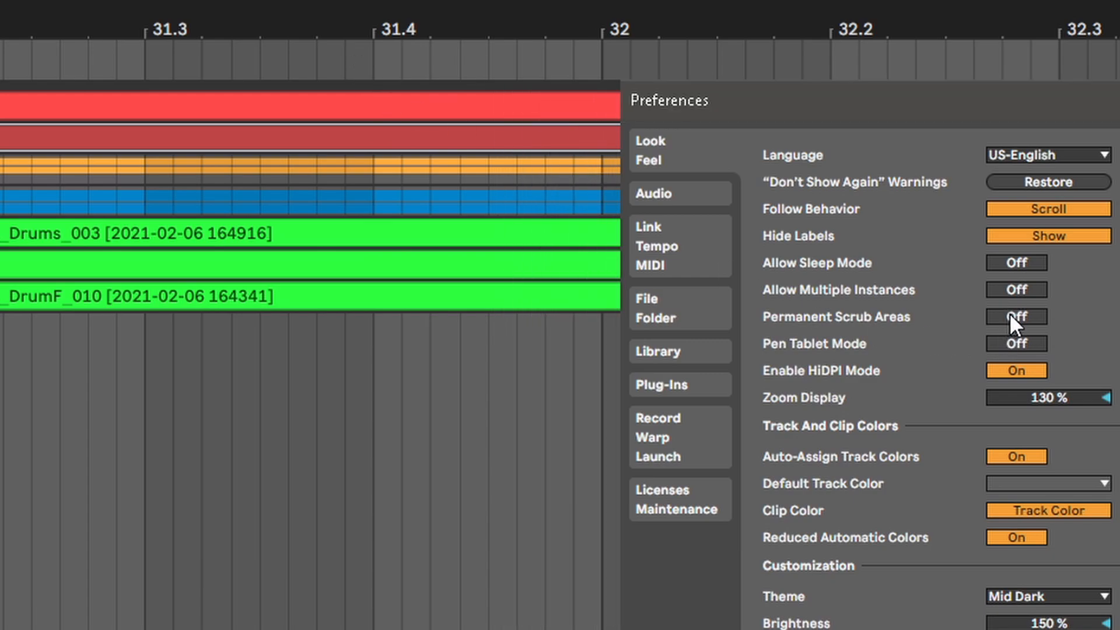
With Permanent Scrub Areas off, temporarily enable scrubbing and start playback between 31.3 and 31.4
click(347, 63)
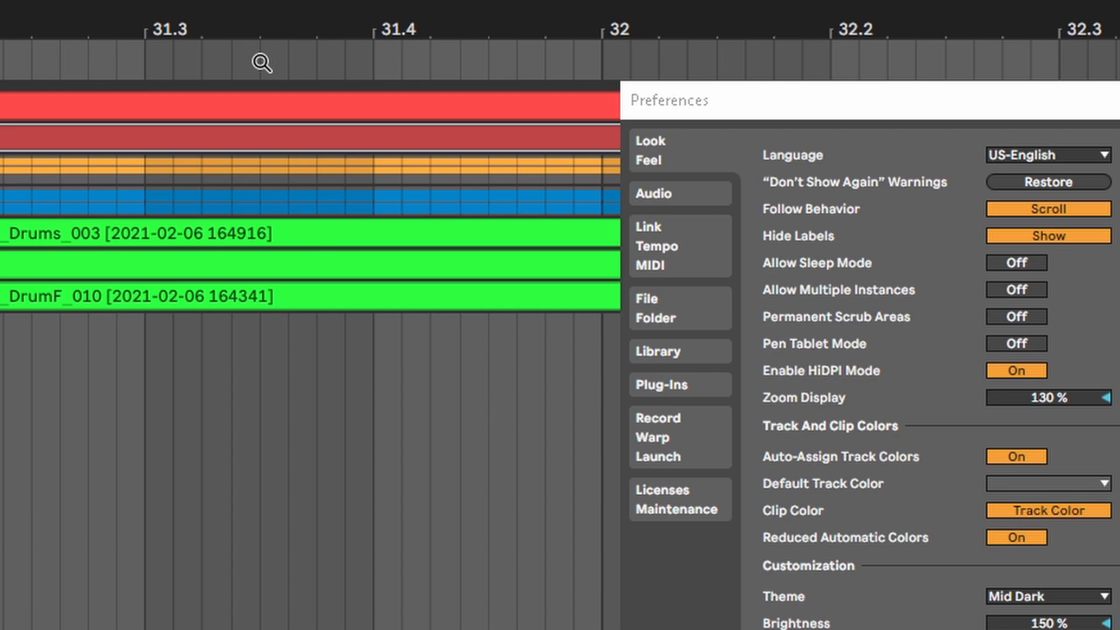
key(shift)
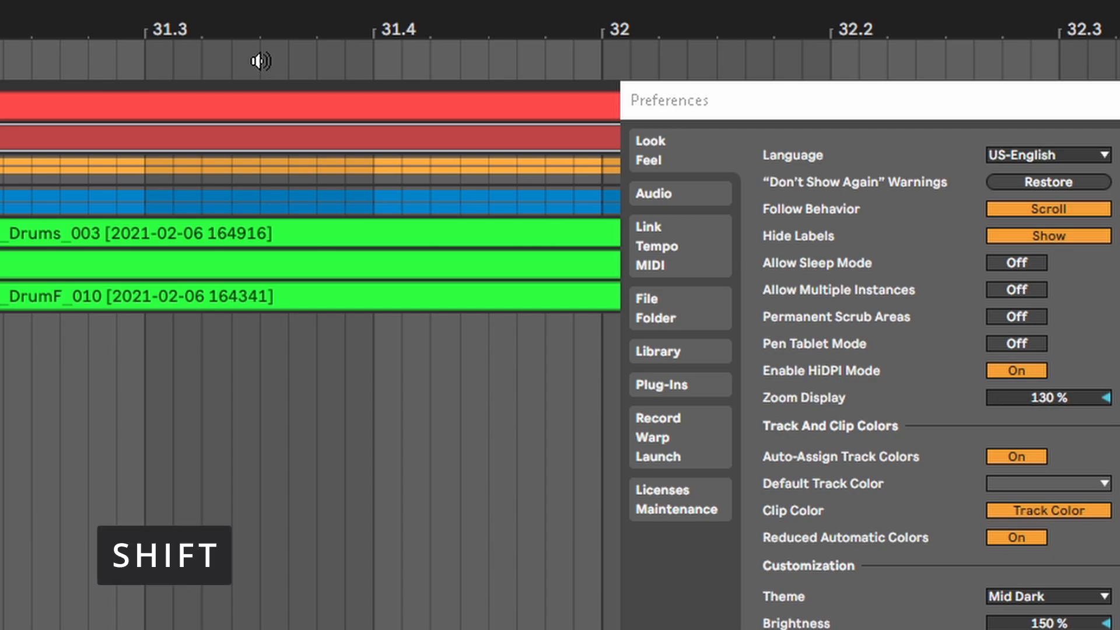
shift+click(261, 61)
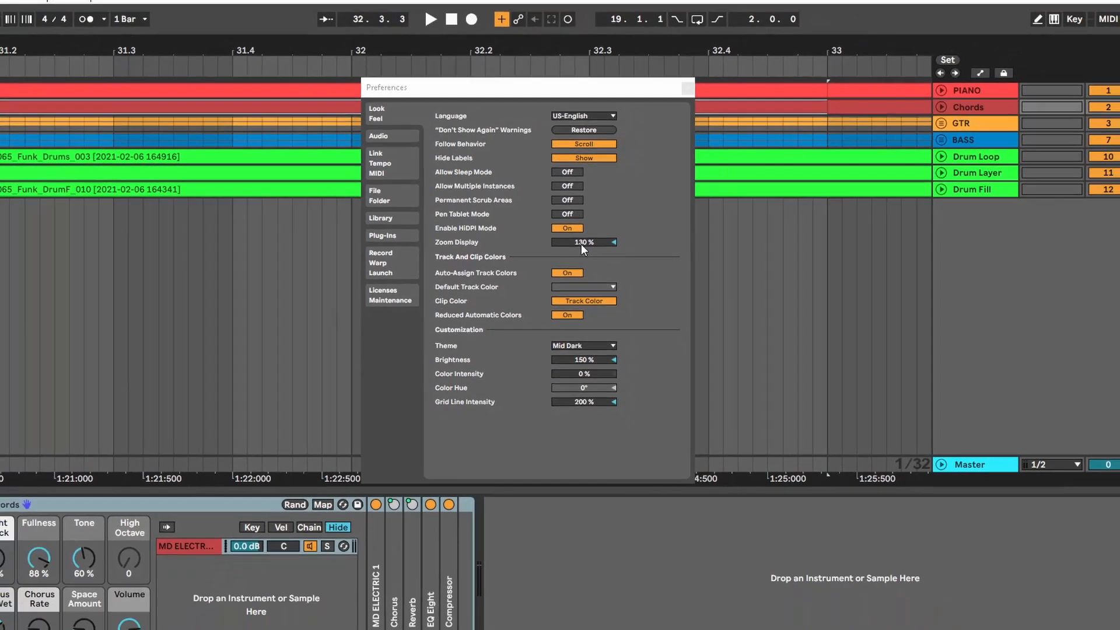
Set the Zoom Display to 128 %
mouse_move(581, 244)
mouse_down()
mouse_move(581, 231)
mouse_move(581, 245)
mouse_up()
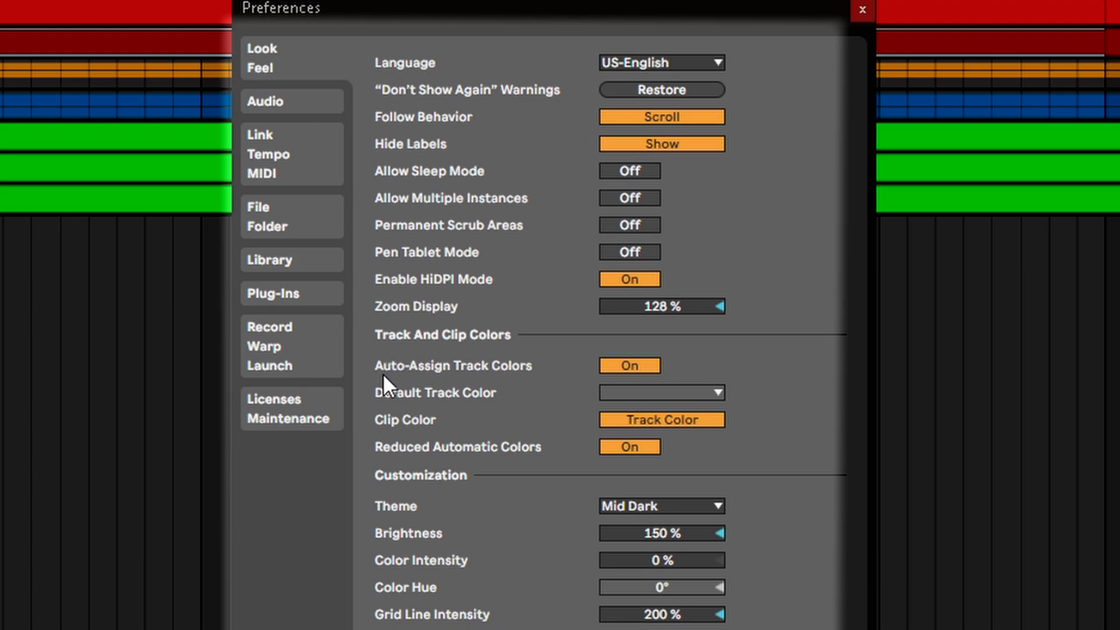
Turn off Auto-Assign Track Colors, browse the Default Track Color choices, and turn automatic assignment back on
click(618, 367)
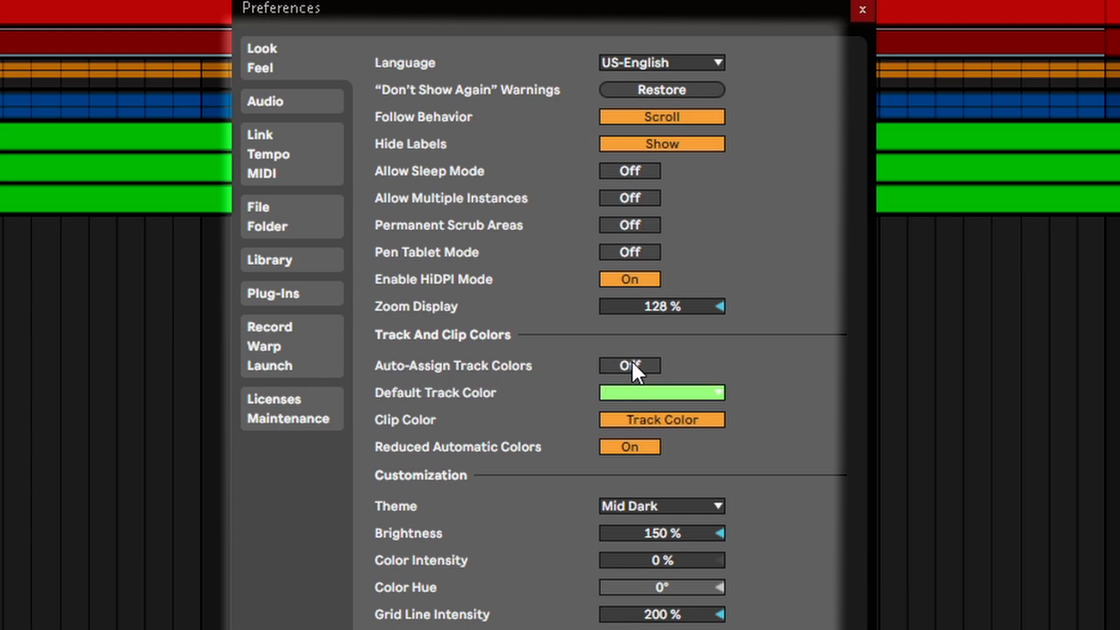
click(614, 387)
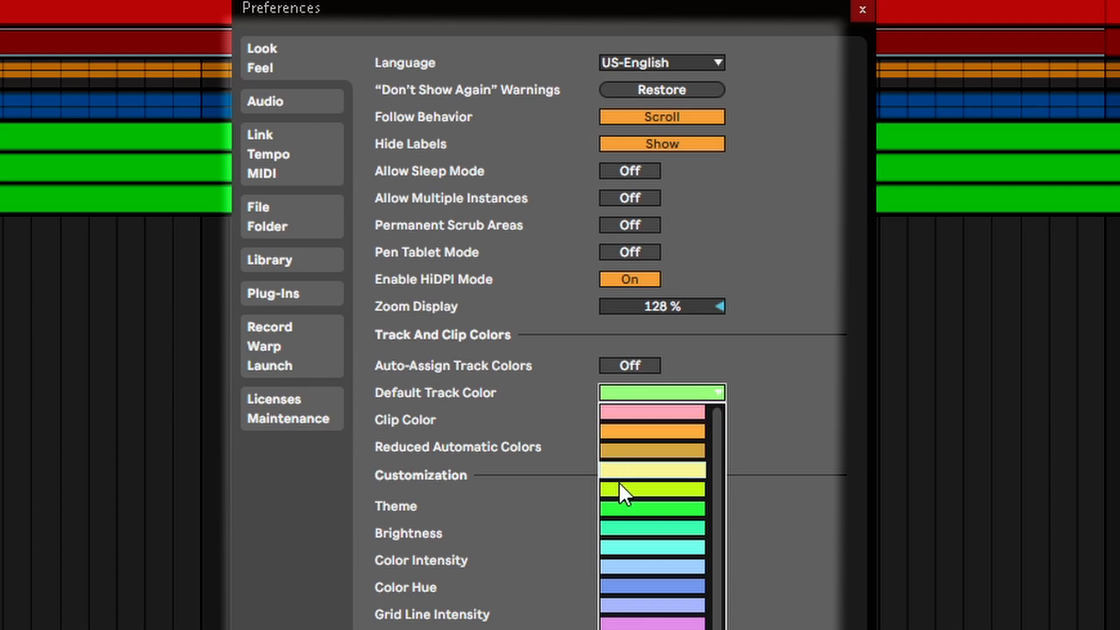
scroll(642, 525, down, 3)
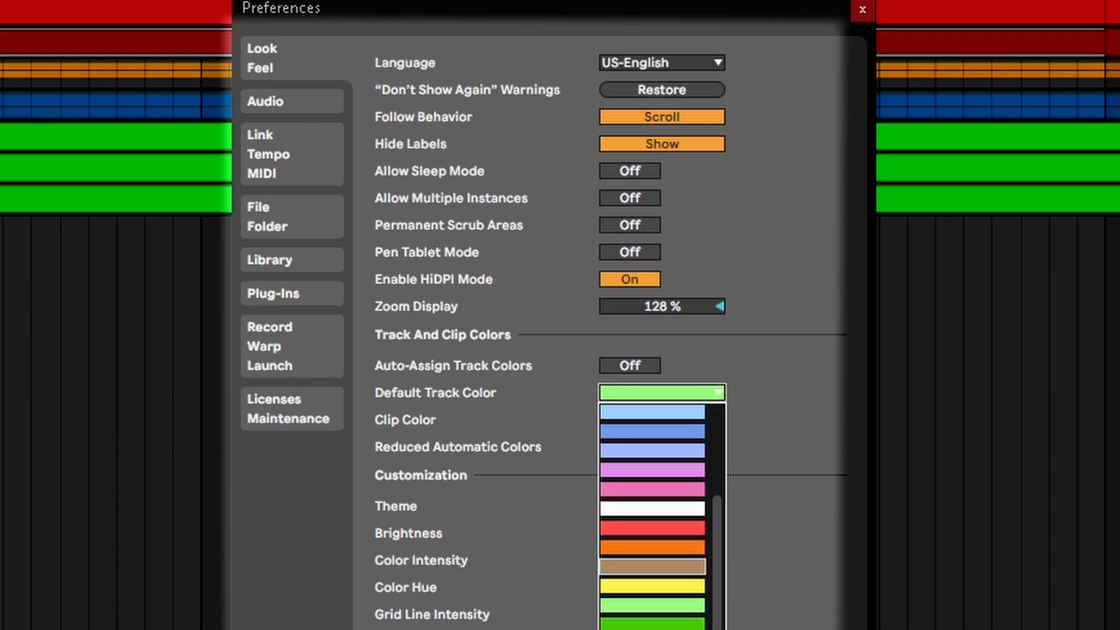
click(627, 363)
click(627, 363)
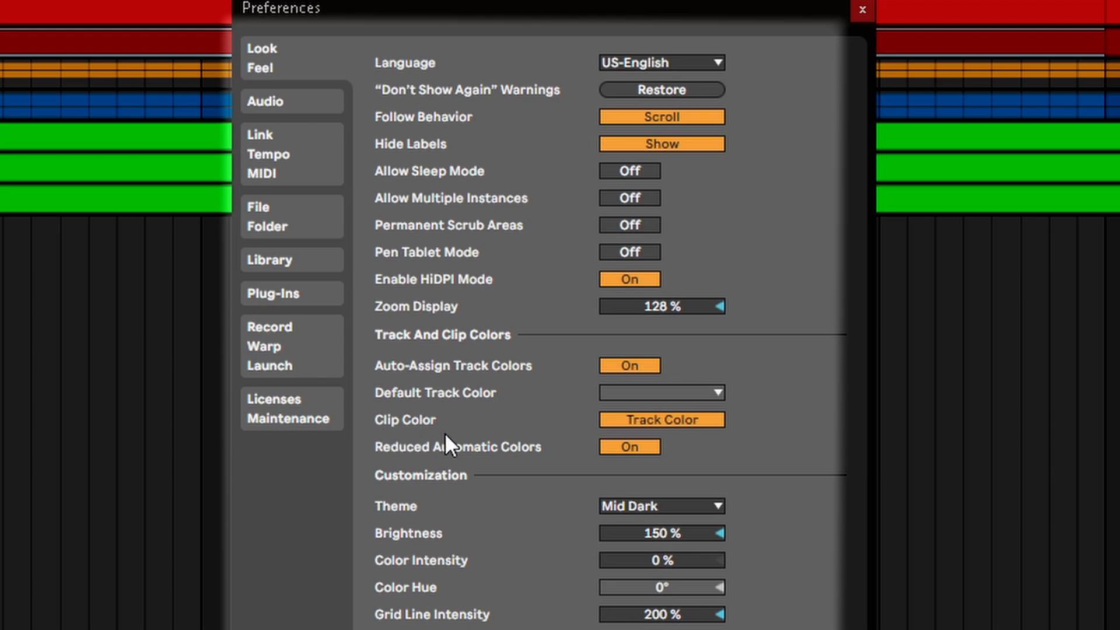
Try the Light theme and switch the theme back to Mid Dark, keeping Clip Color on Track Color
click(688, 420)
click(633, 506)
click(633, 526)
click(633, 506)
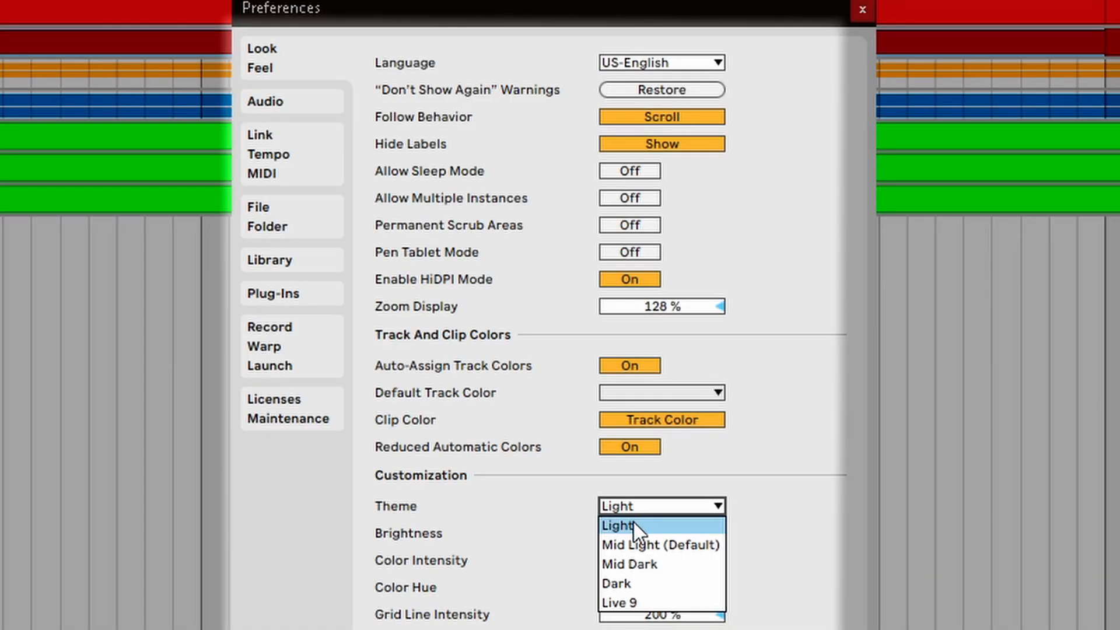
click(638, 562)
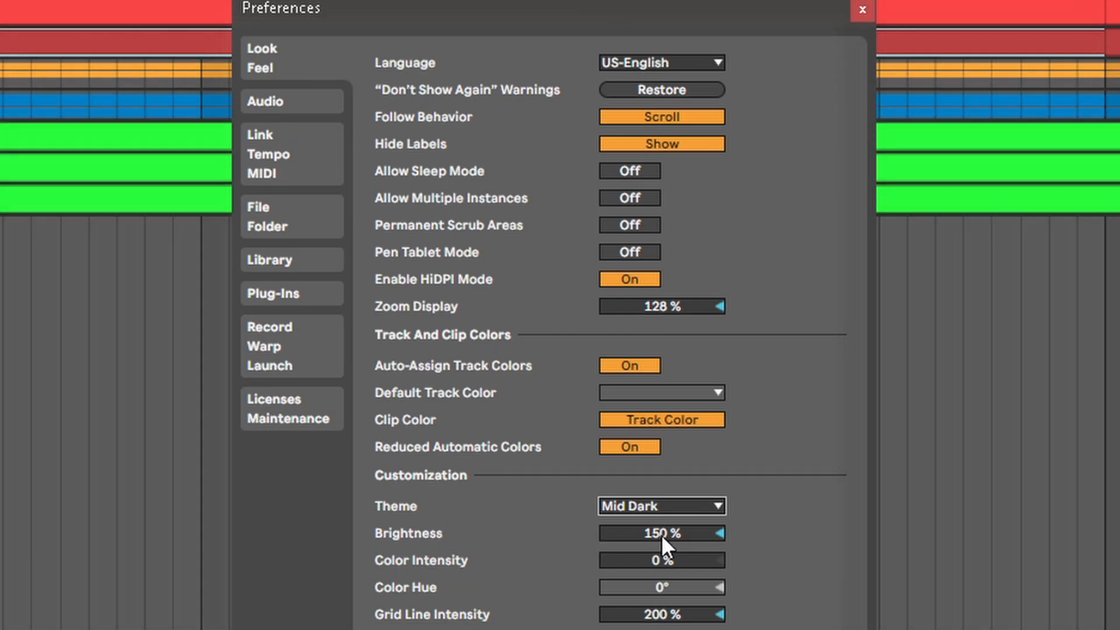
Try out the Brightness, Color Hue and Color Intensity settings and return them to 150 %, 0° and 0 %
mouse_move(660, 535)
mouse_down()
mouse_move(643, 557)
mouse_move(643, 541)
mouse_up()
drag(647, 594, 646, 506)
drag(655, 555, 654, 583)
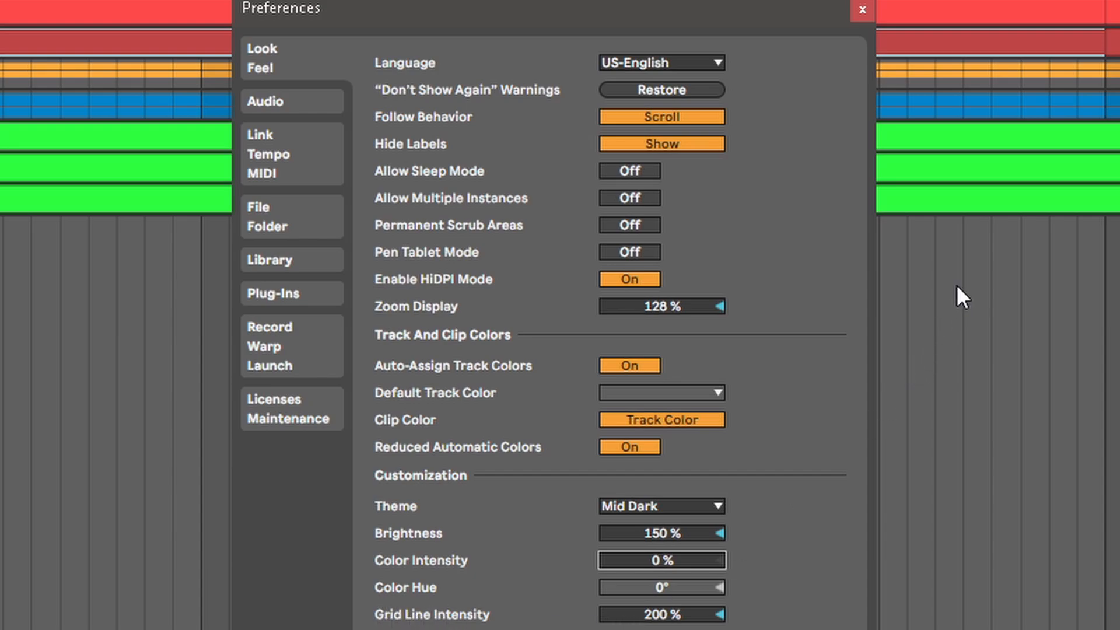
Lower Grid Line Intensity to 0 % and restore it to 200 %
drag(688, 615, 689, 629)
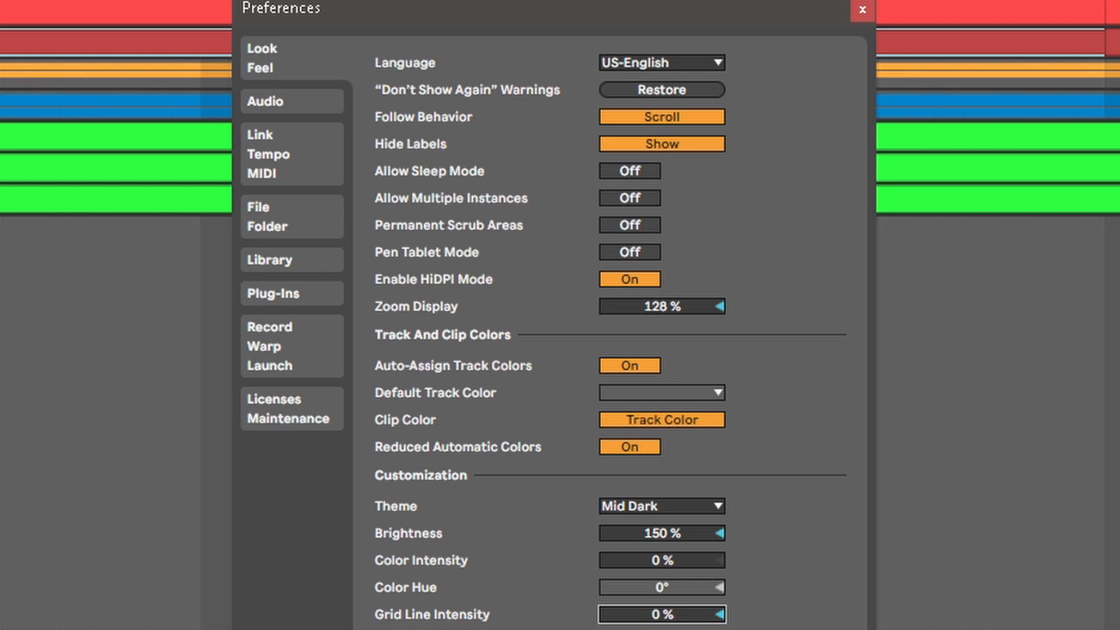
drag(605, 610, 604, 603)
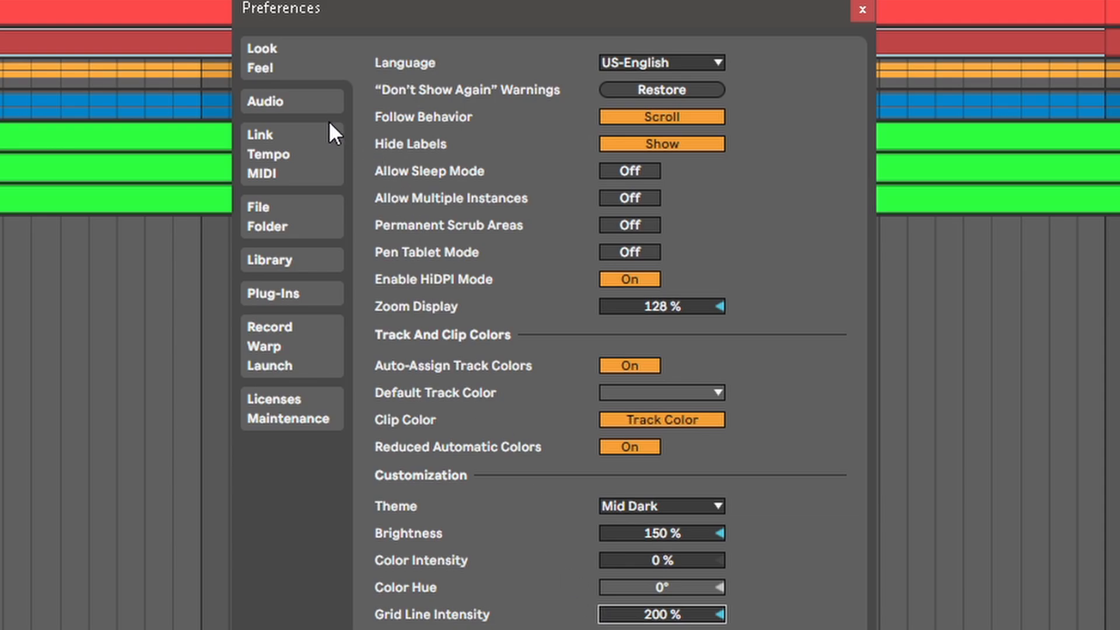
Go to the Audio preferences and review the Driver Type and Audio Device choices, keeping ASIO and Focusrite USB ASIO
click(300, 103)
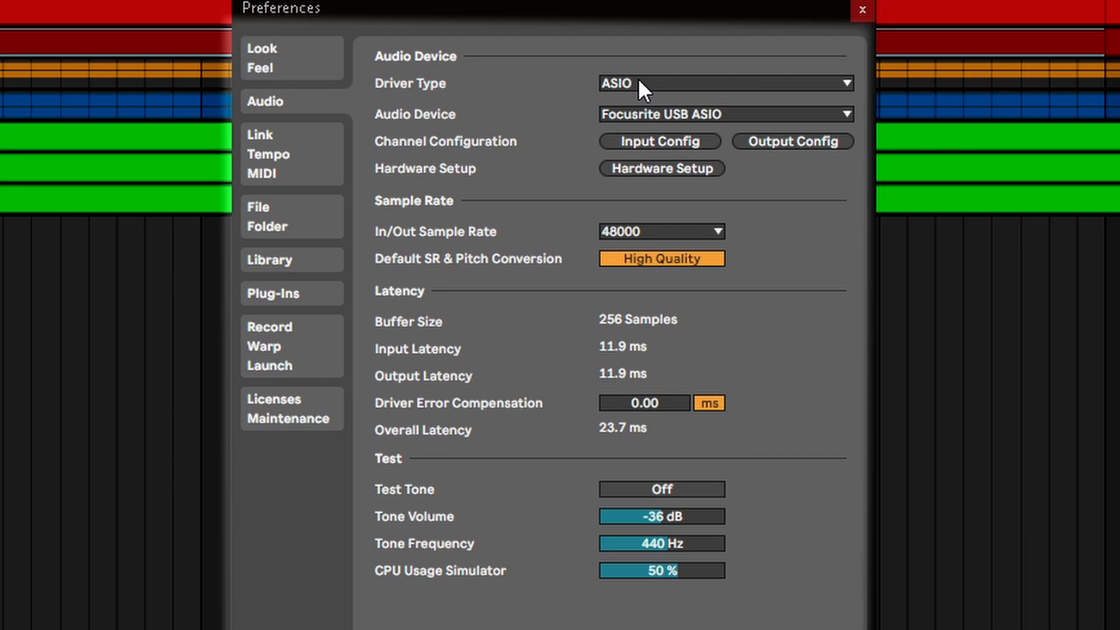
click(639, 83)
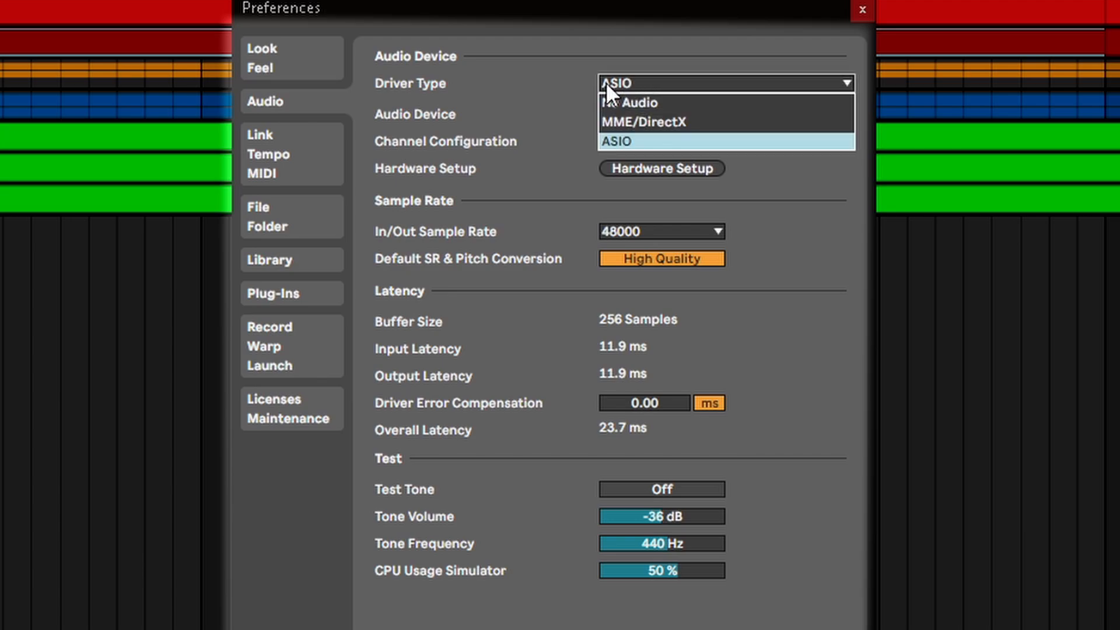
click(646, 81)
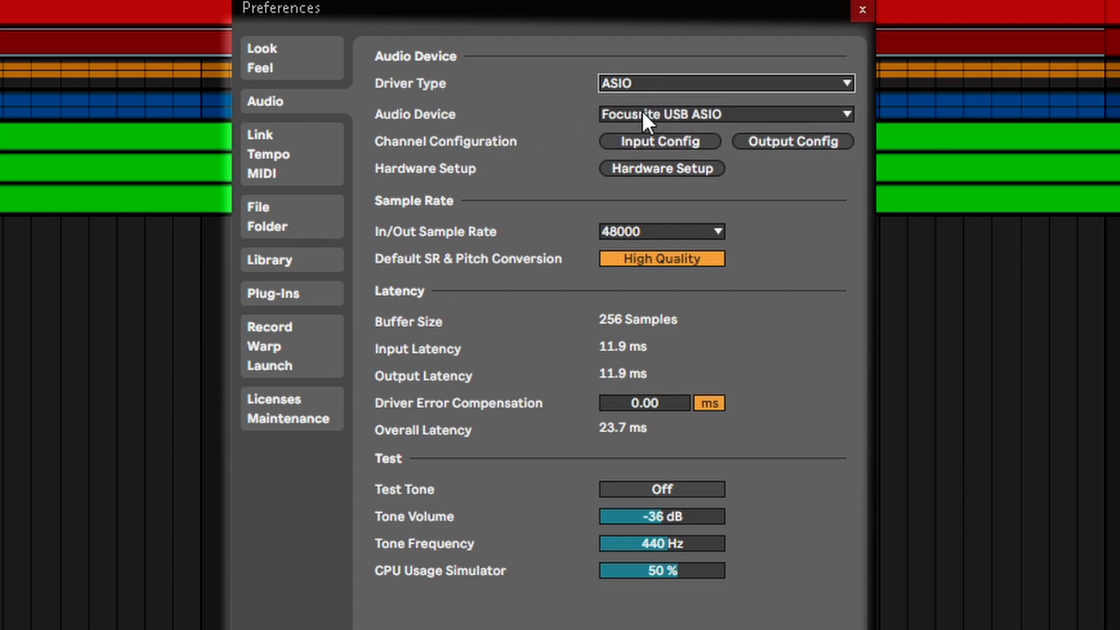
click(708, 114)
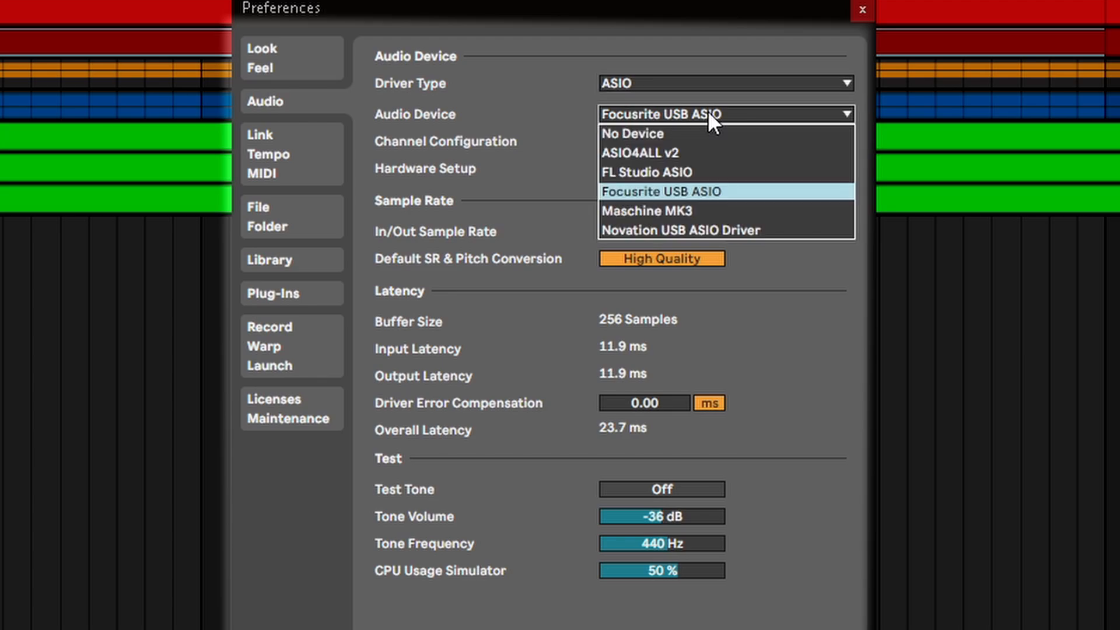
click(708, 110)
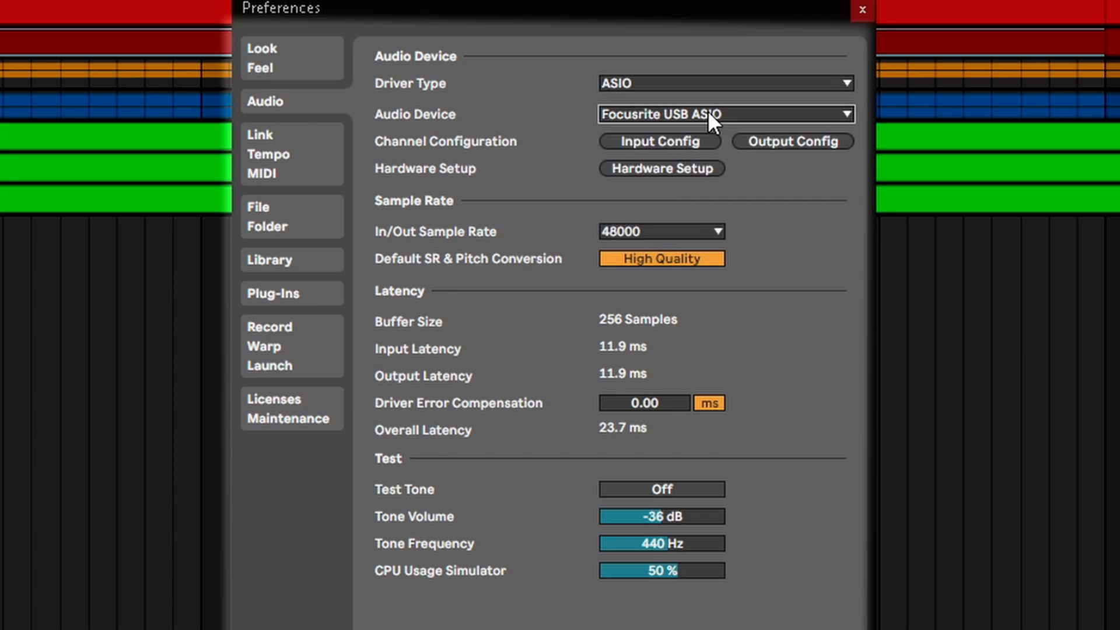
In the input configuration, name mono inputs 1 and 2 "Microphone" and "Guitar", and accept the changes
click(652, 146)
click(397, 160)
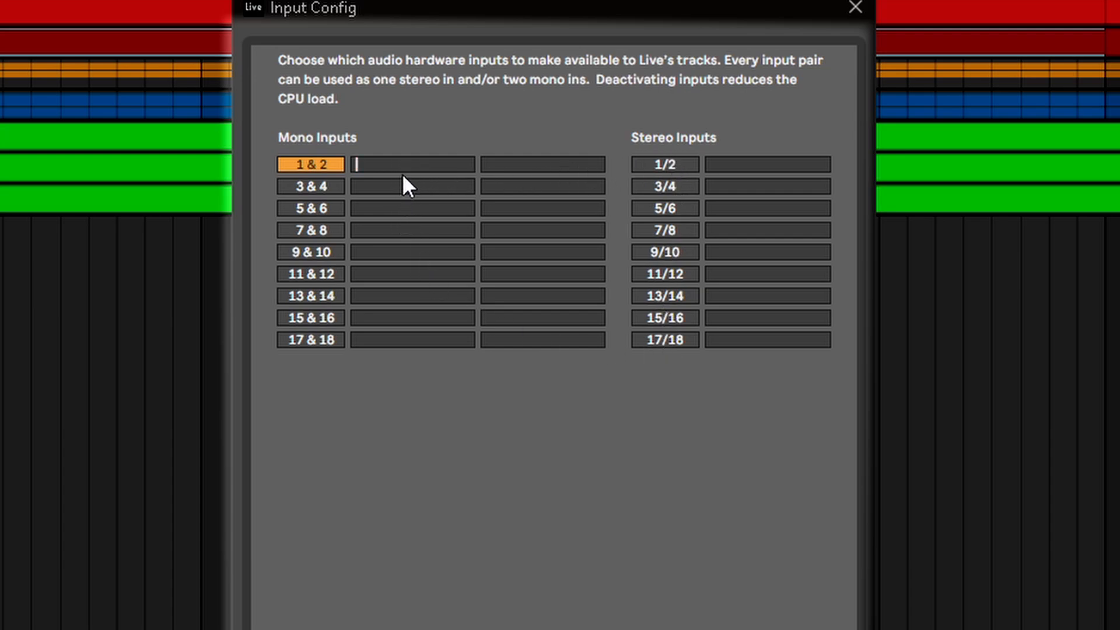
text(Microphone)
key(Tab)
text(Guitar)
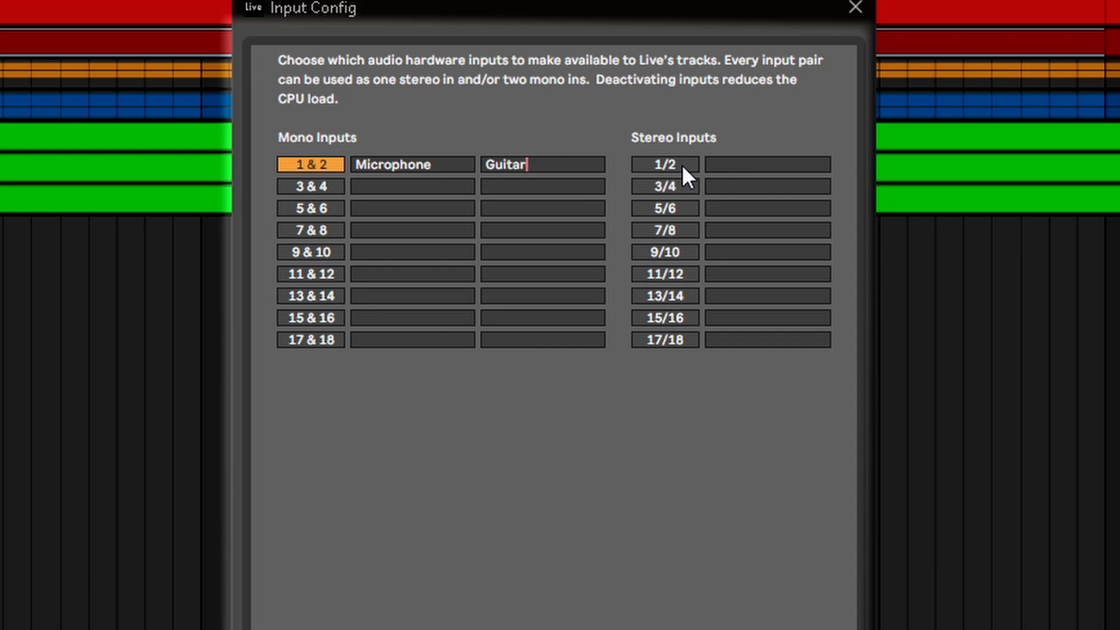
click(366, 629)
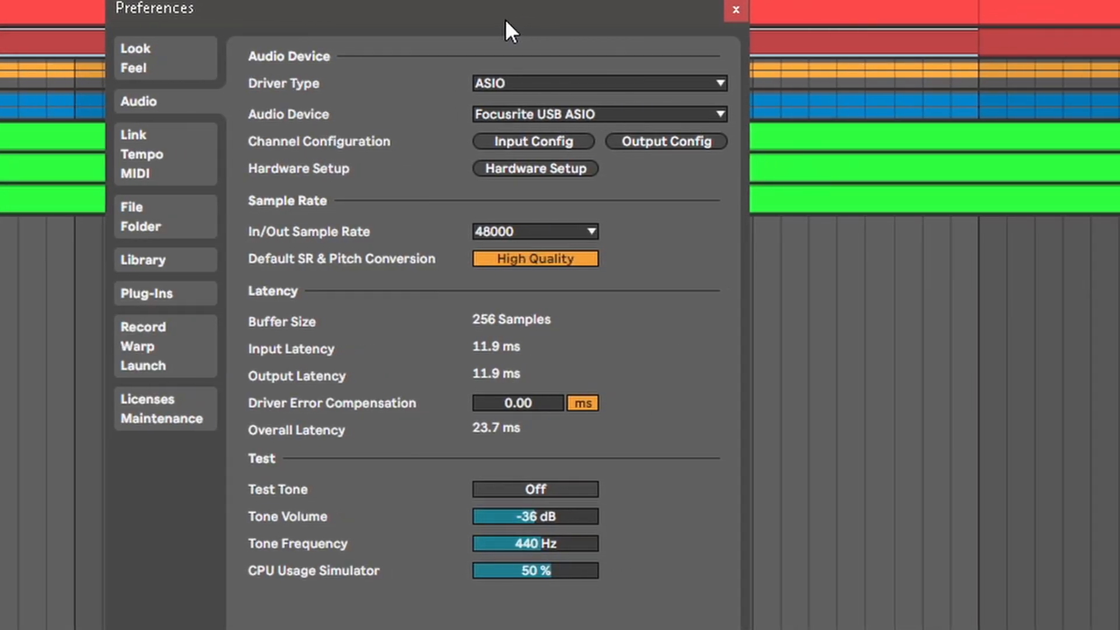
Insert an audio track below Drum Fill and check its audio input choices for the named inputs
right_click(937, 278)
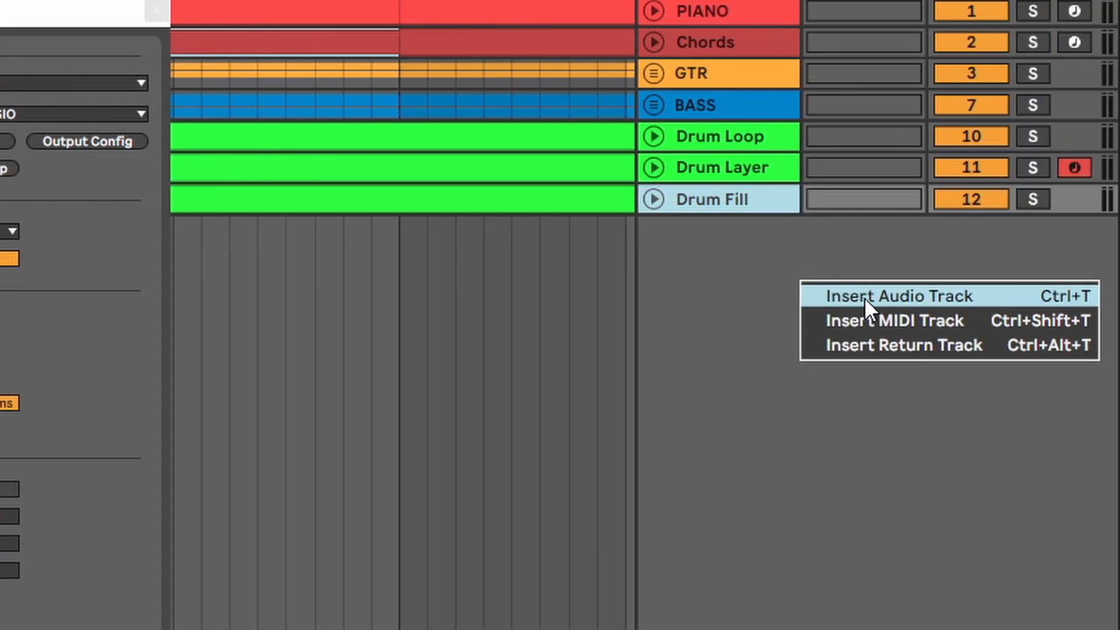
click(864, 298)
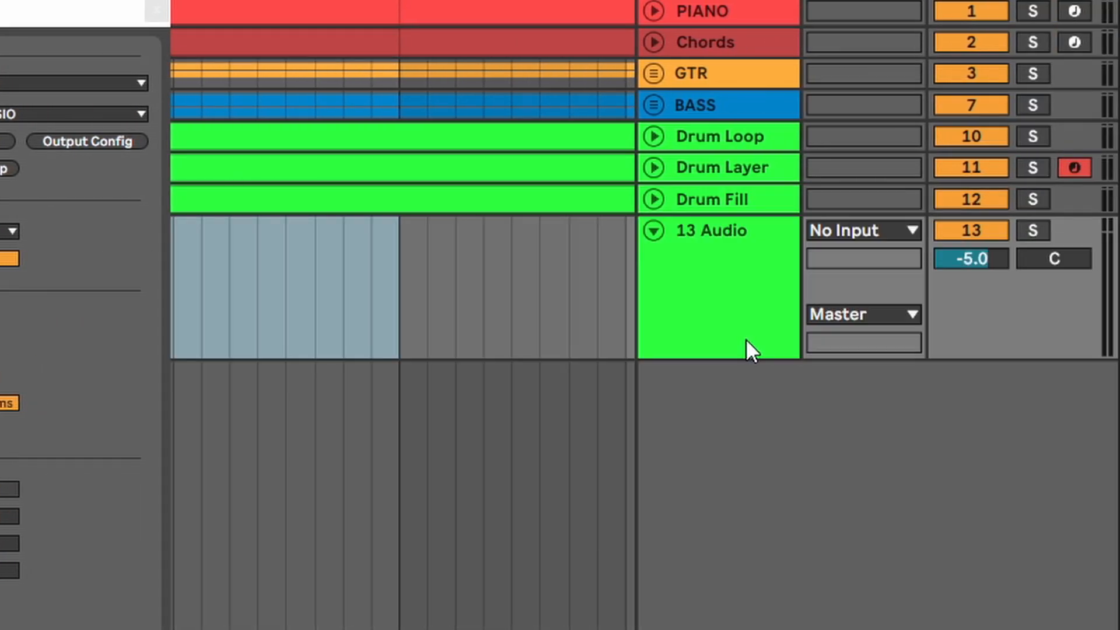
click(863, 236)
click(849, 257)
click(855, 257)
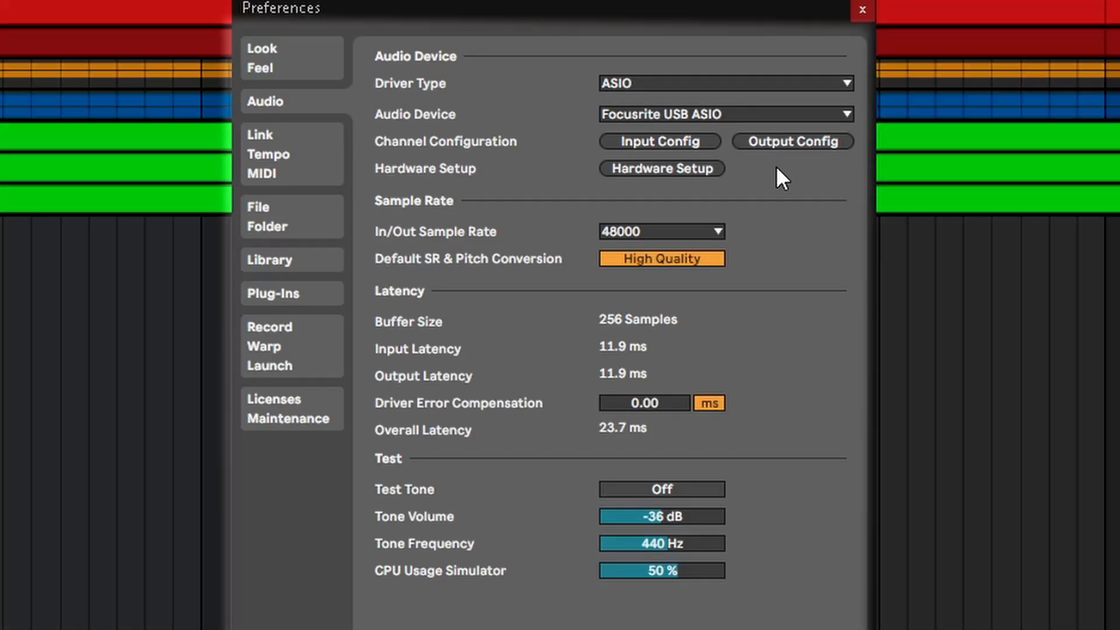
Look over the output configuration and the audio interface's hardware device settings, closing each without changes
click(785, 144)
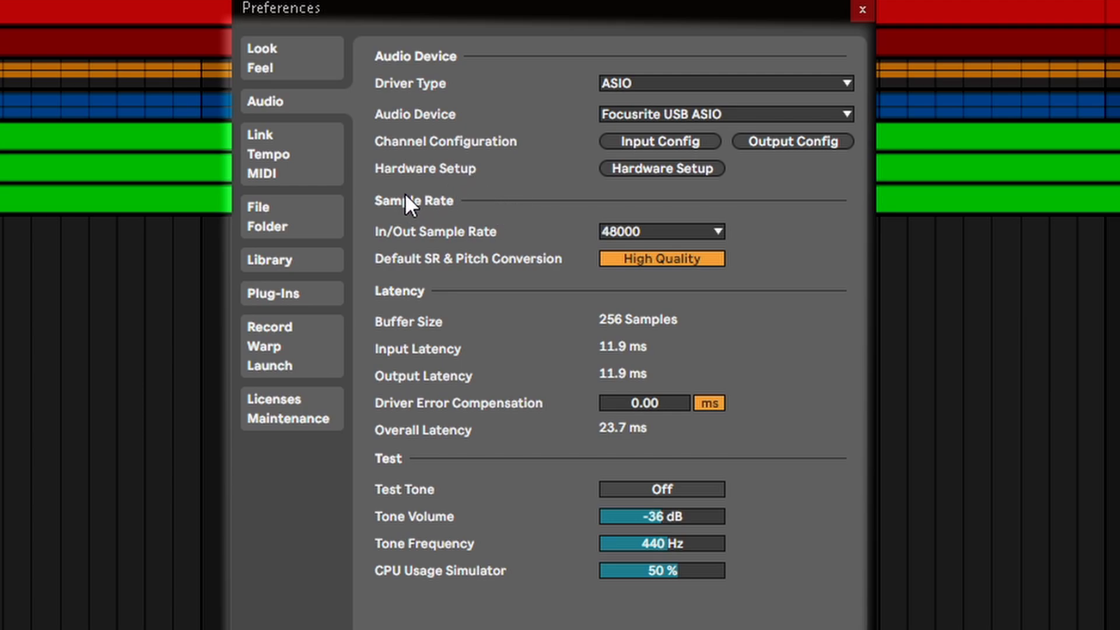
click(636, 169)
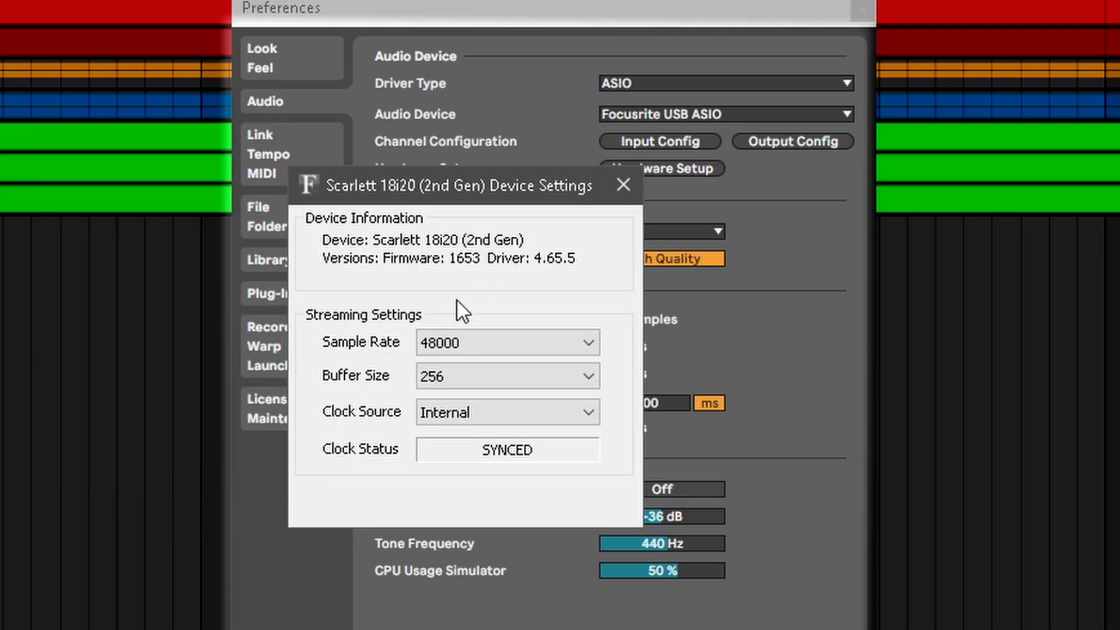
click(617, 186)
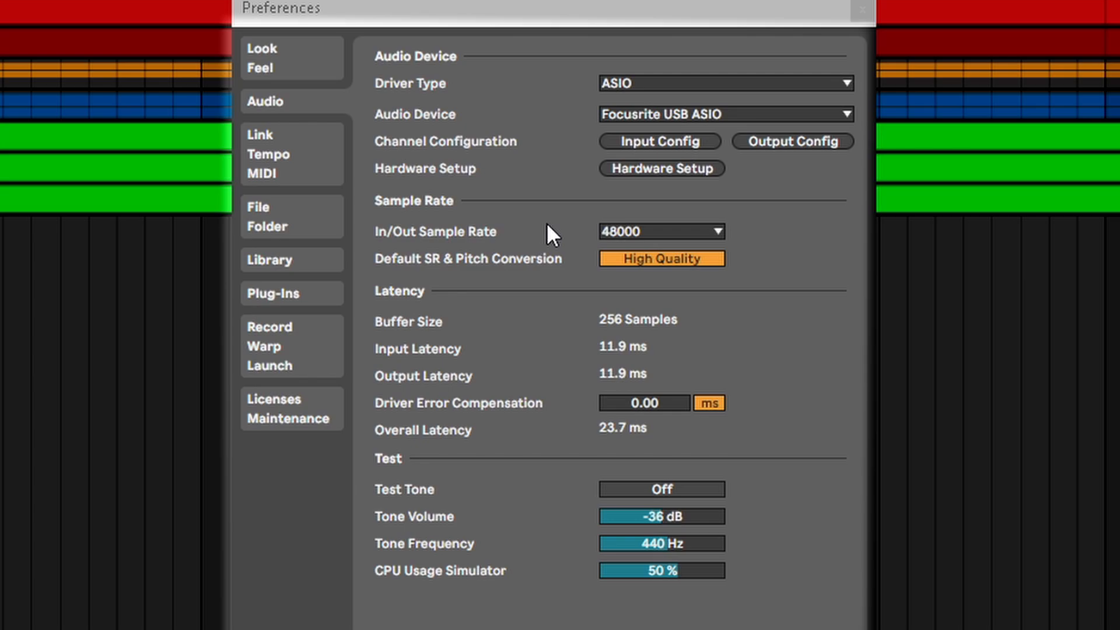
Review the In/Out Sample Rate choices, keeping 48000, and examine the Buffer Size options in the hardware setup
click(616, 233)
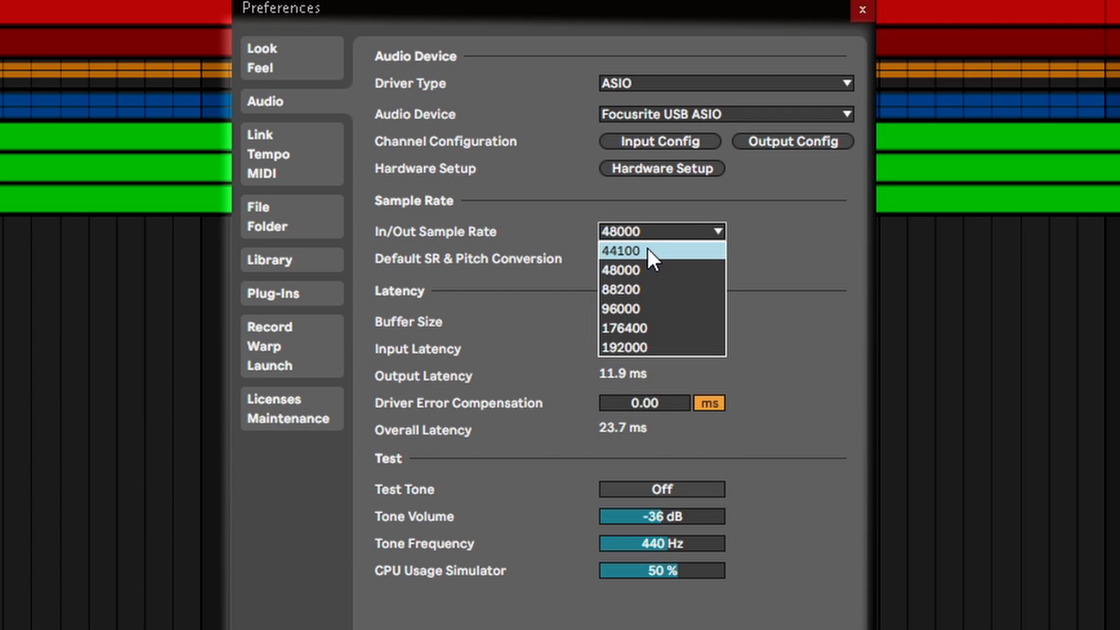
click(646, 231)
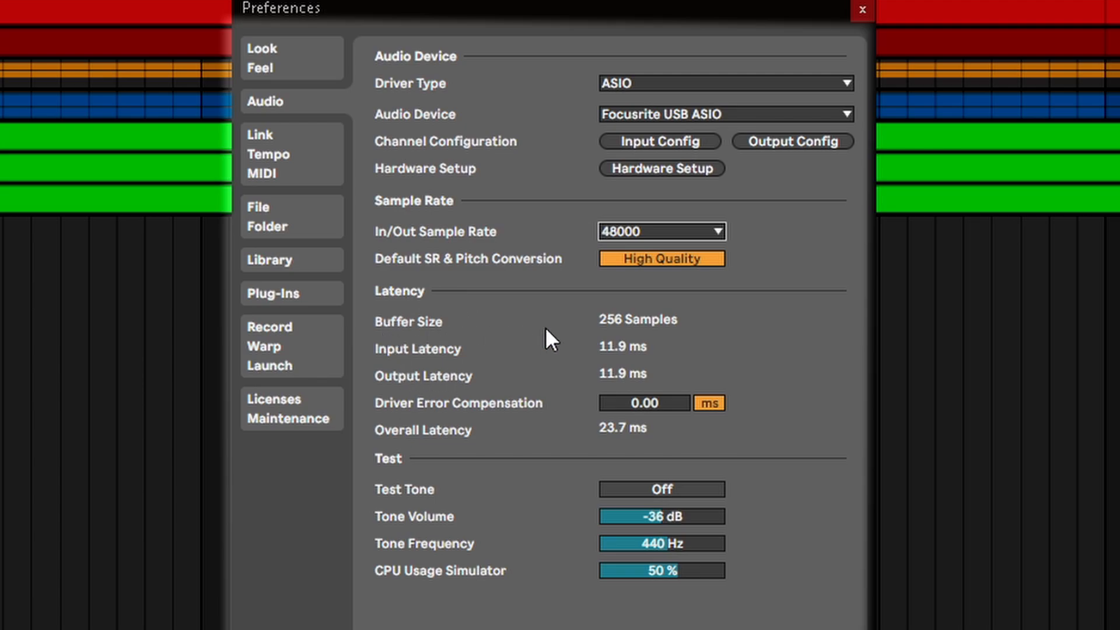
click(657, 170)
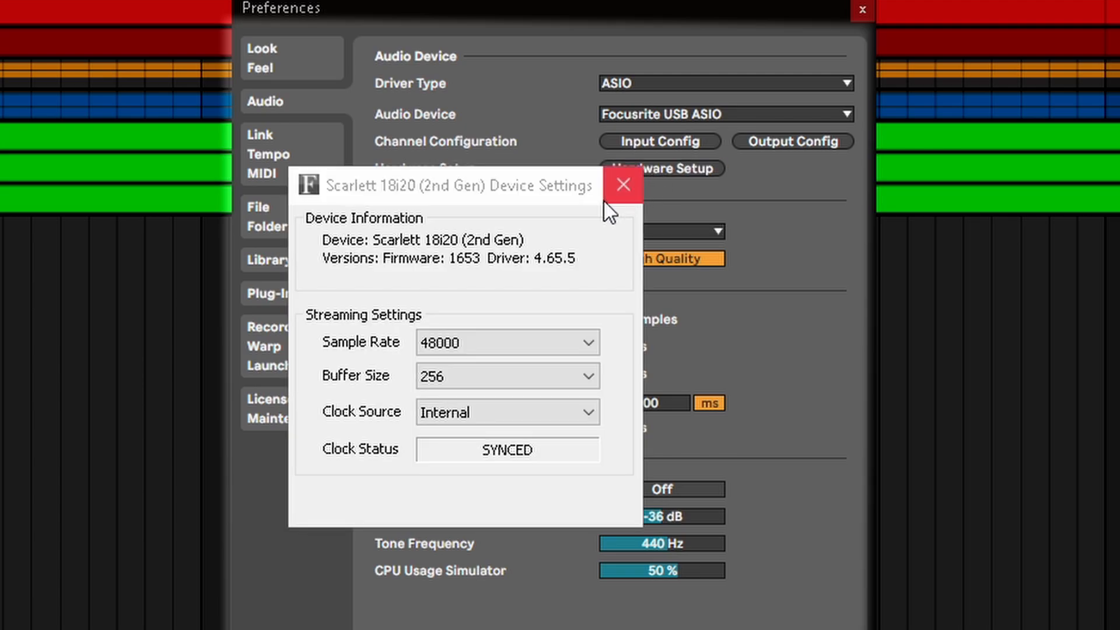
click(459, 378)
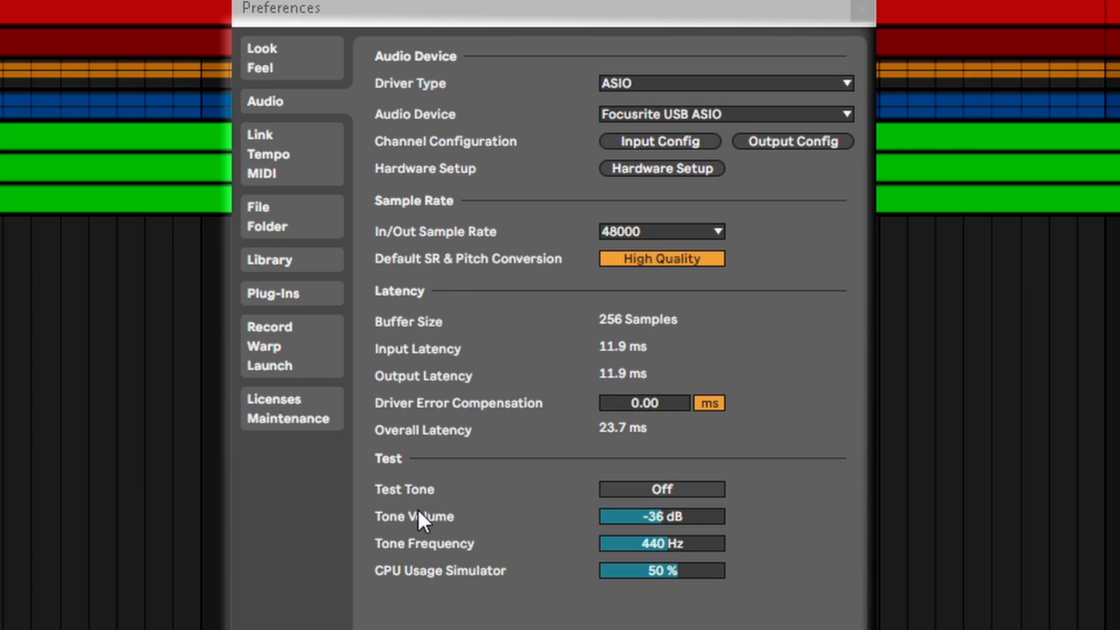
In the Link, Tempo and MIDI preferences, try showing the Link toggle and enabling Start Stop Sync, returning them to Hide and Off
click(293, 161)
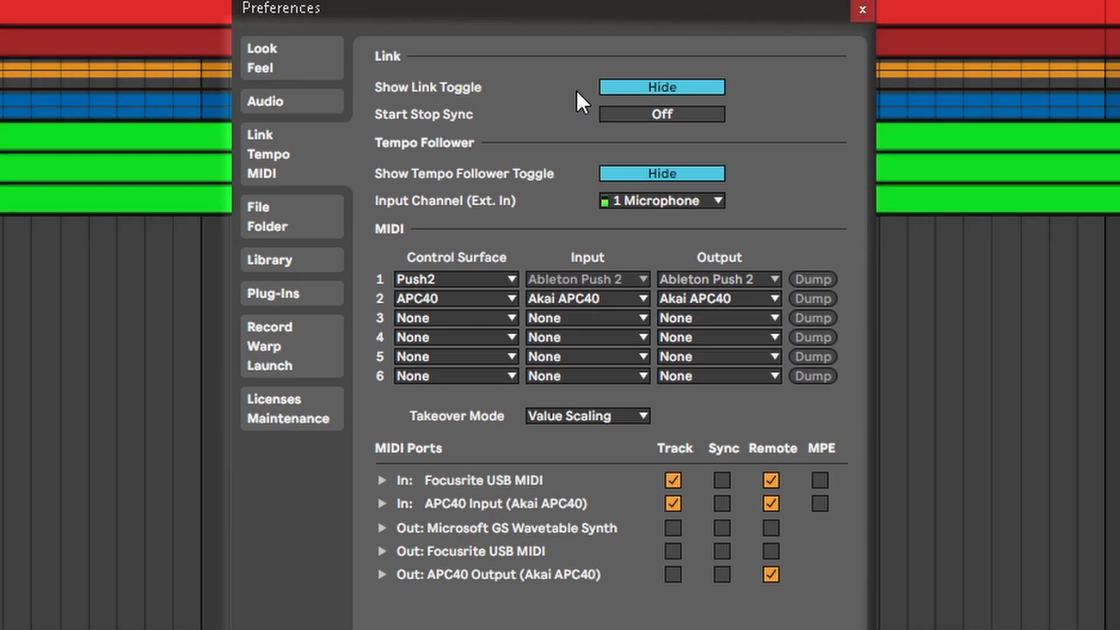
click(653, 86)
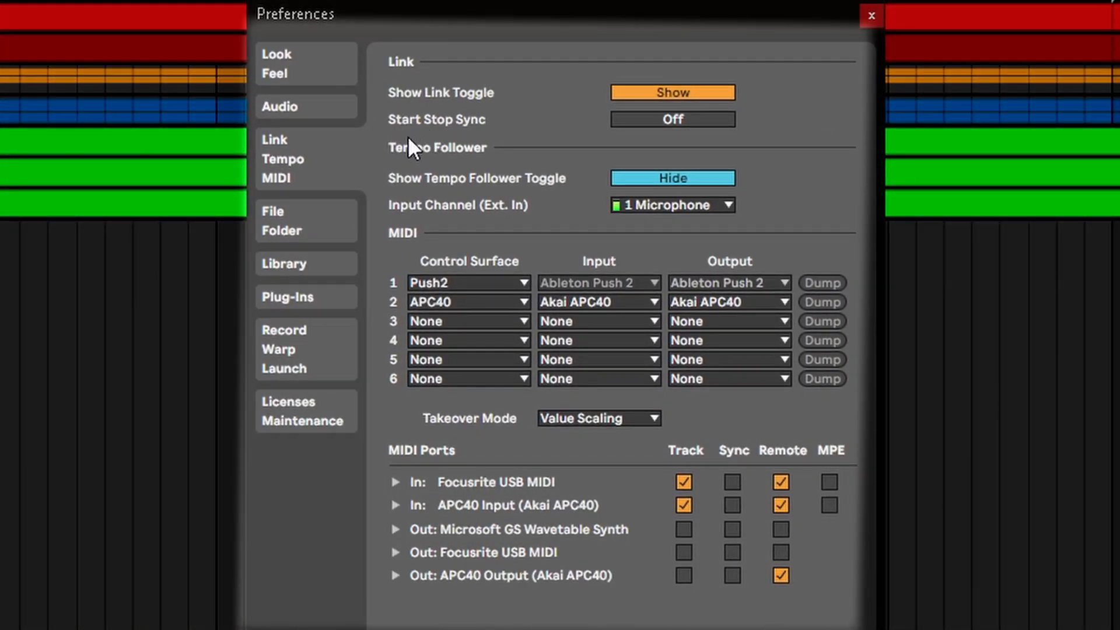
click(660, 120)
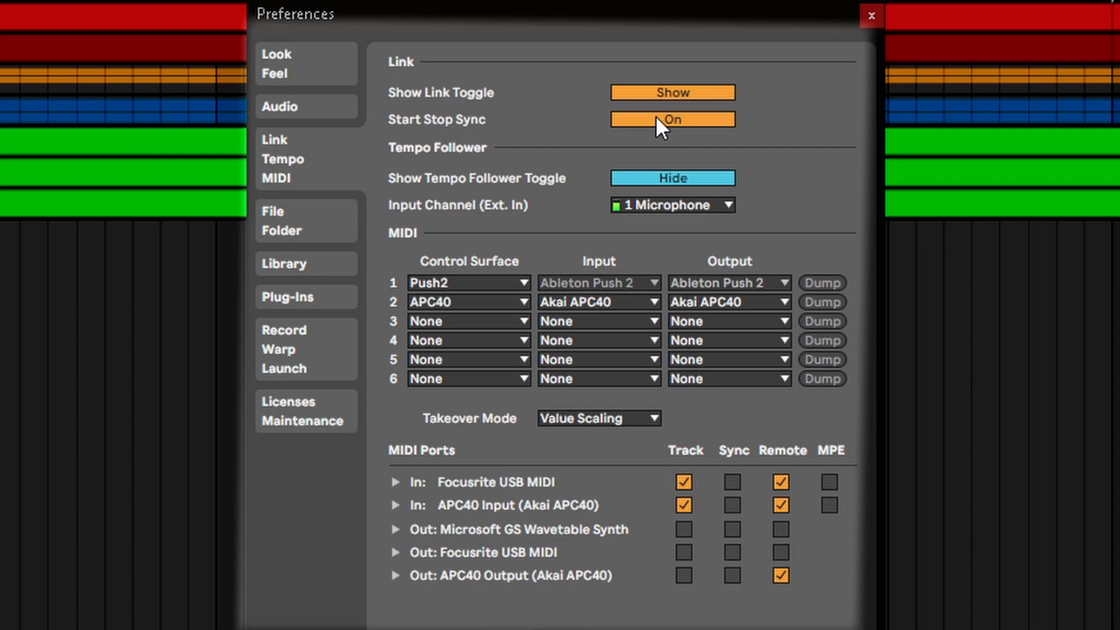
click(667, 116)
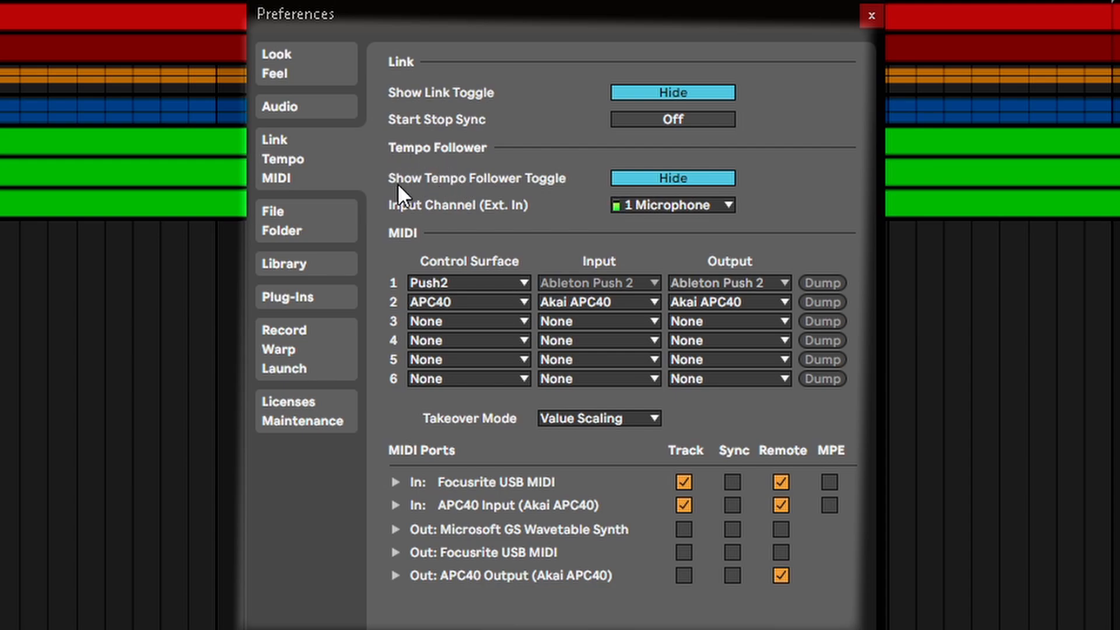
Switch Show Tempo Follower Toggle between its two states and leave it on Show
click(435, 179)
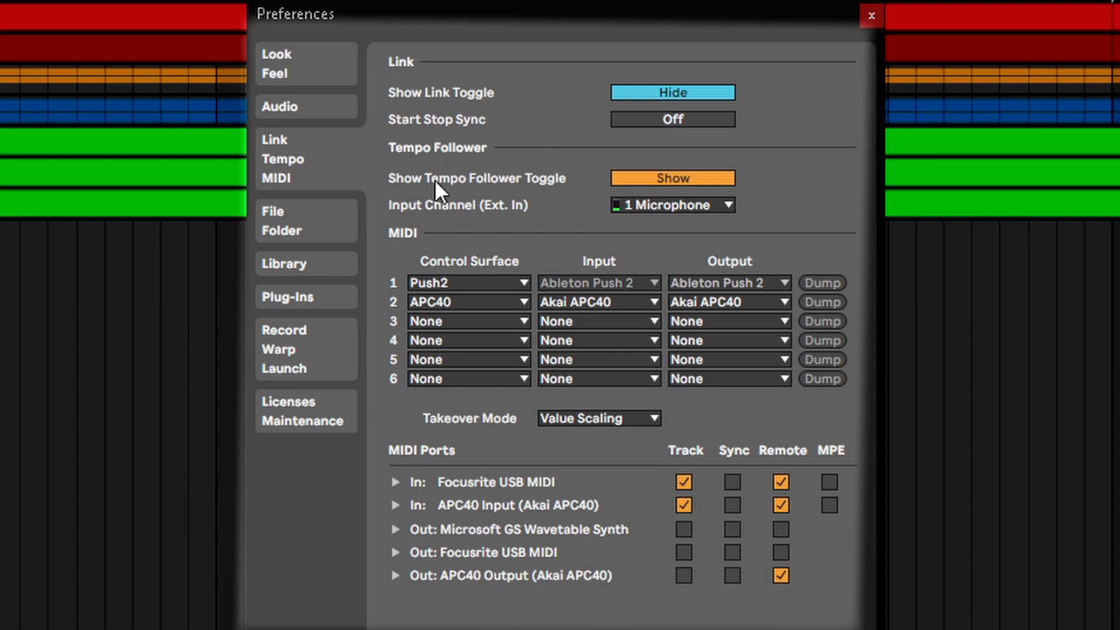
click(597, 177)
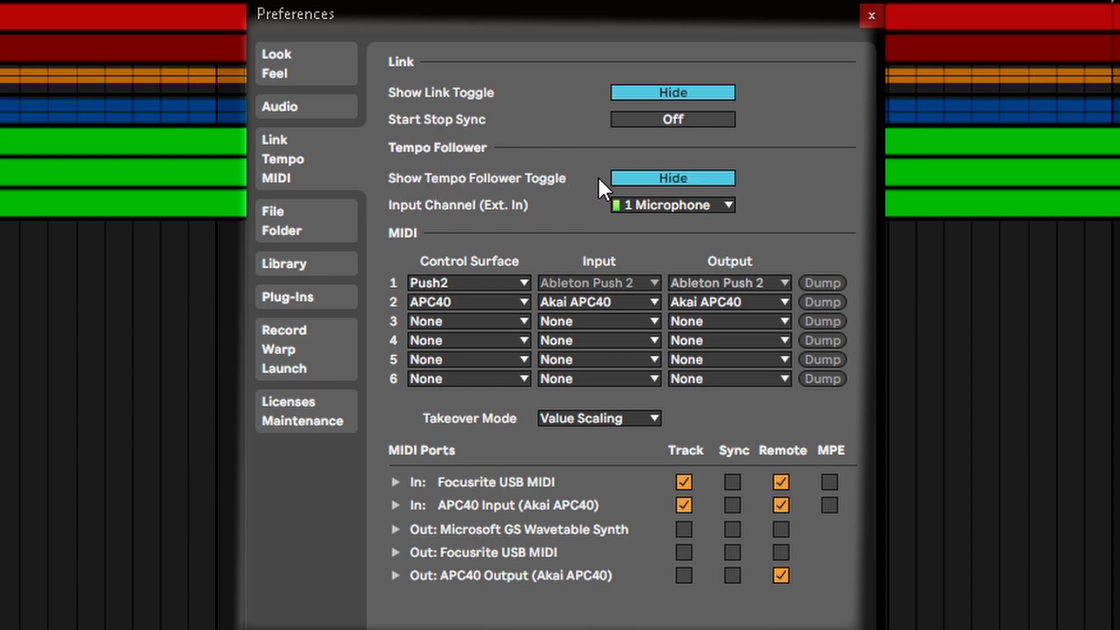
click(634, 175)
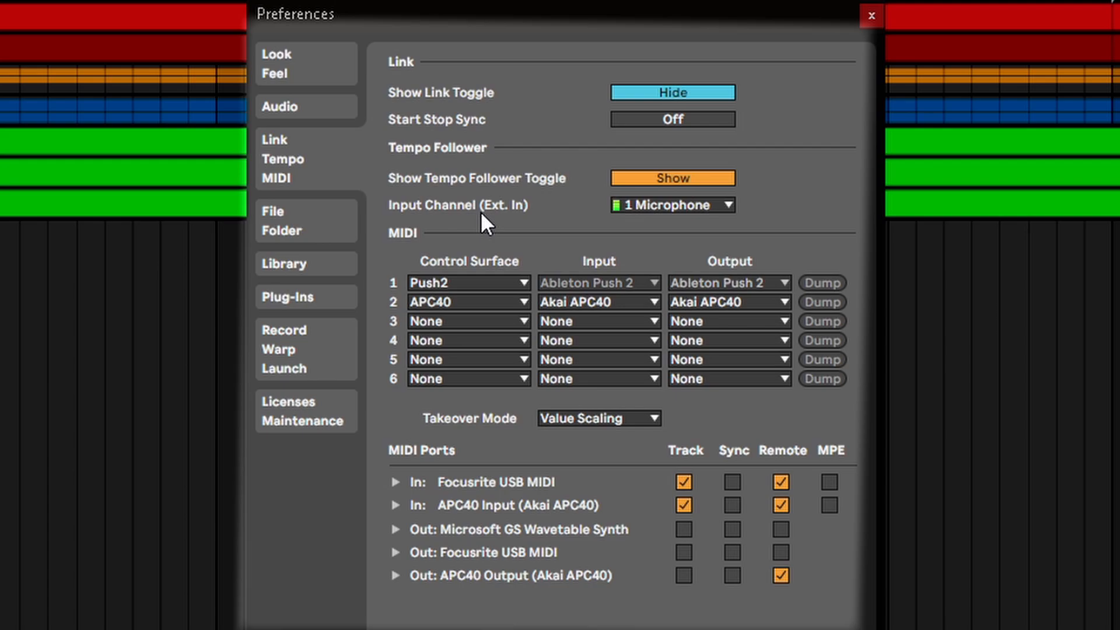
Browse the Control Surface choices for slot 1 and the Takeover Mode options, keeping Push2 and Value Scaling
click(461, 283)
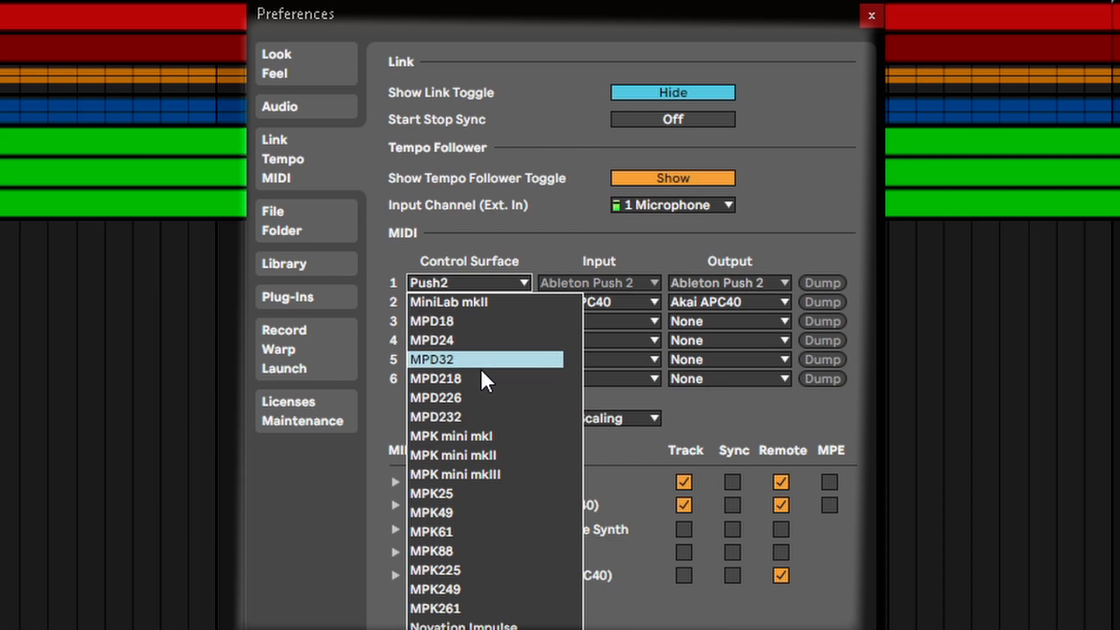
scroll(482, 390, up, 10)
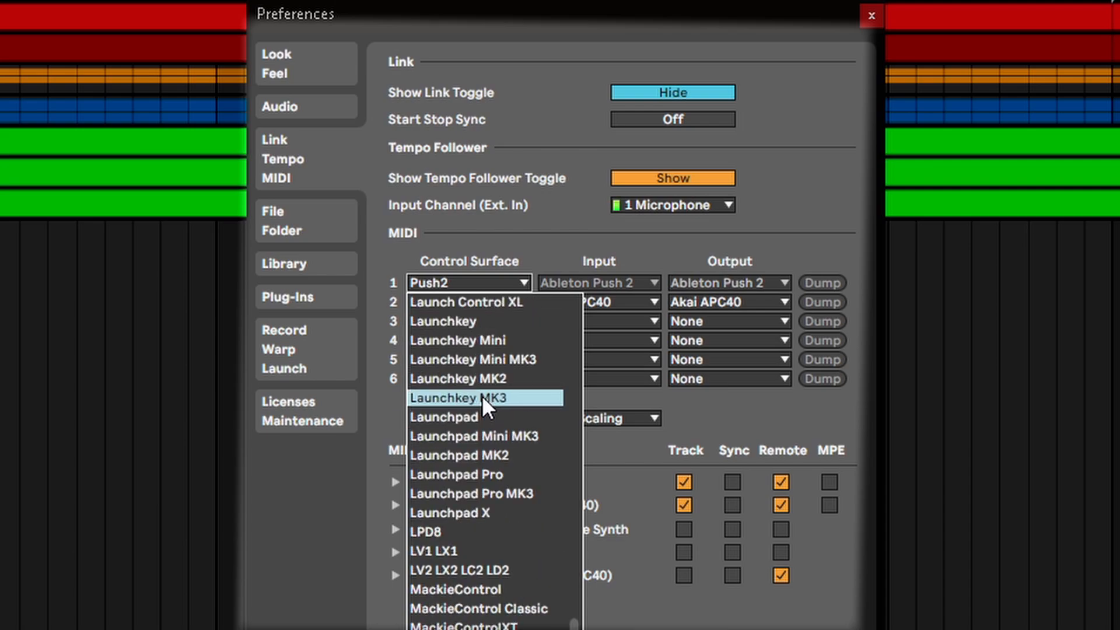
scroll(481, 402, up, 7)
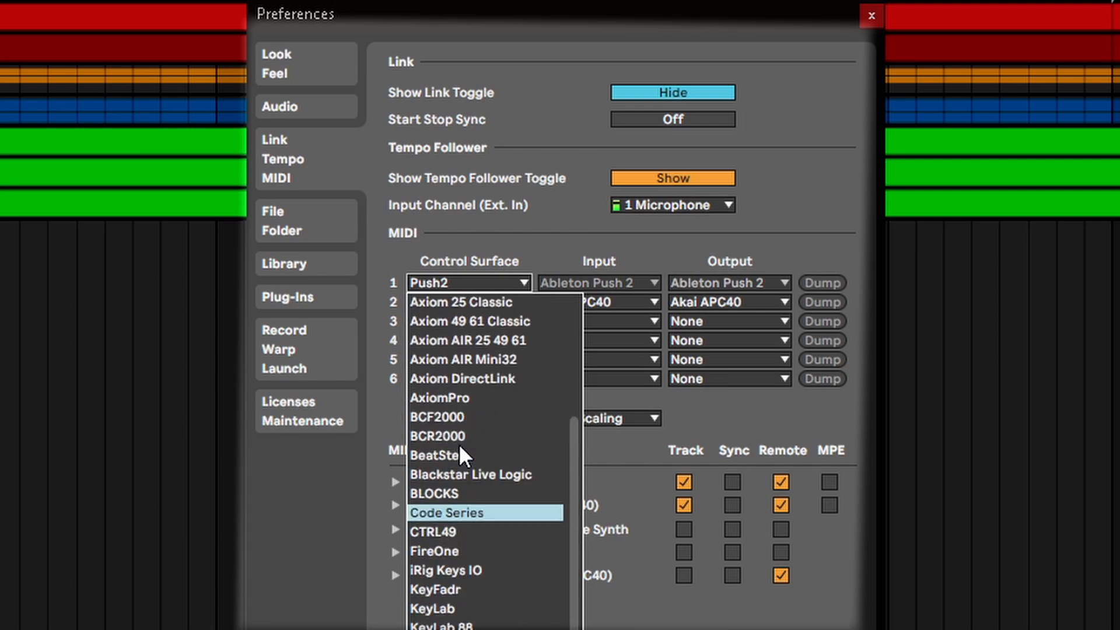
scroll(460, 449, up, 6)
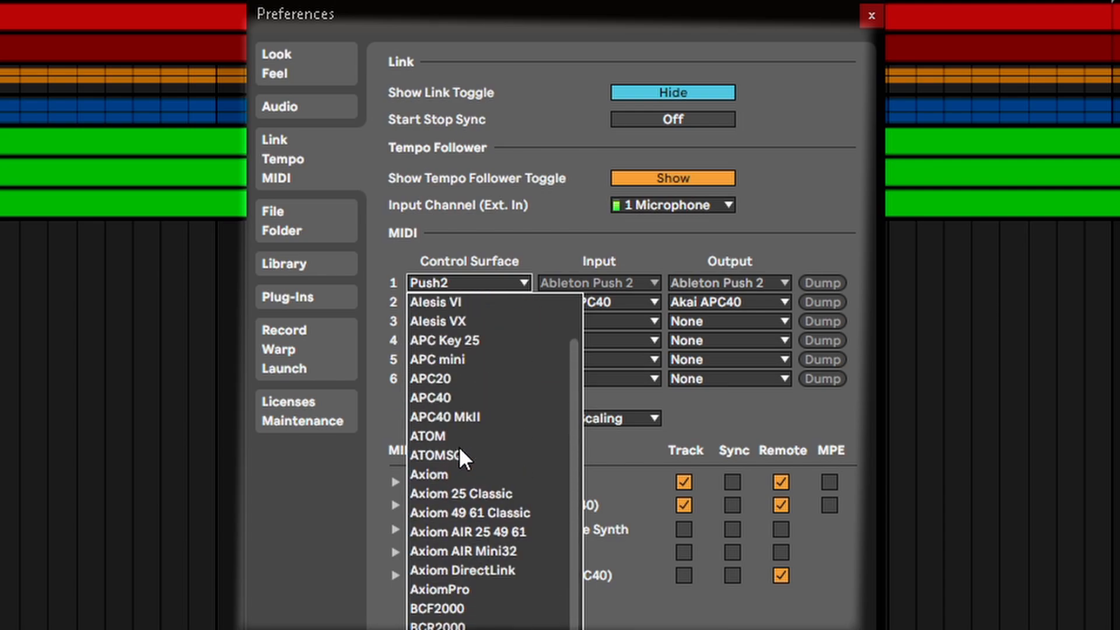
click(454, 280)
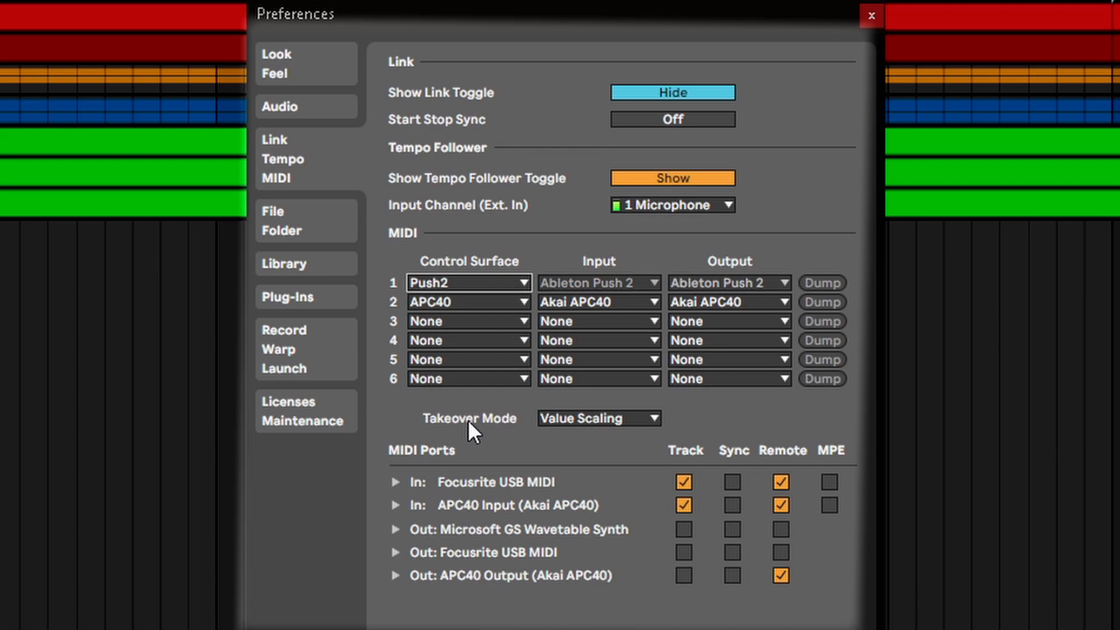
click(555, 430)
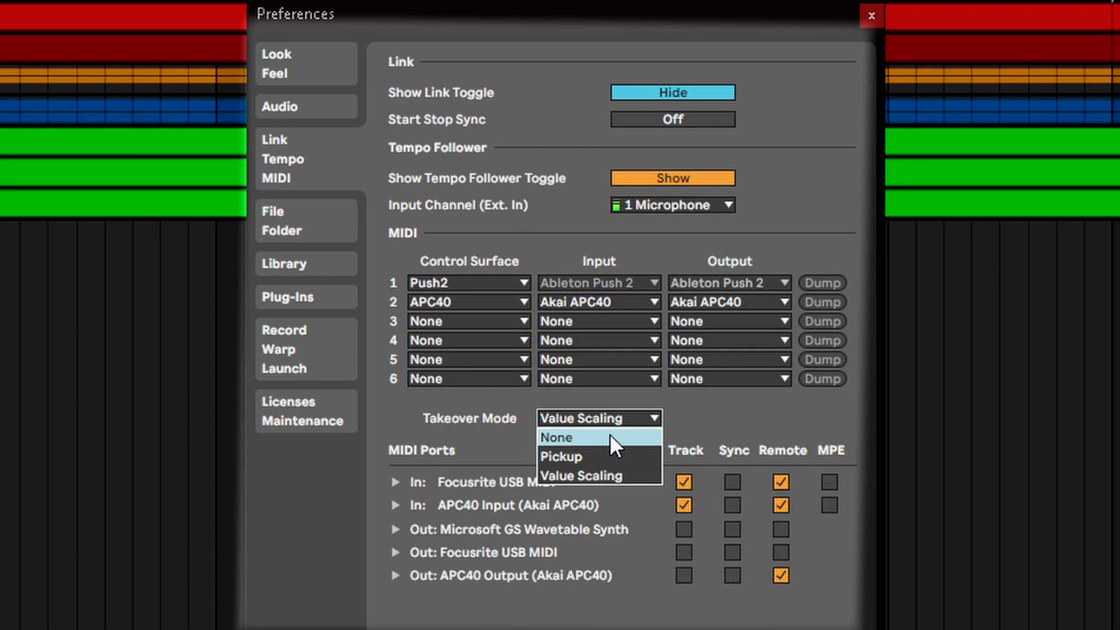
click(631, 476)
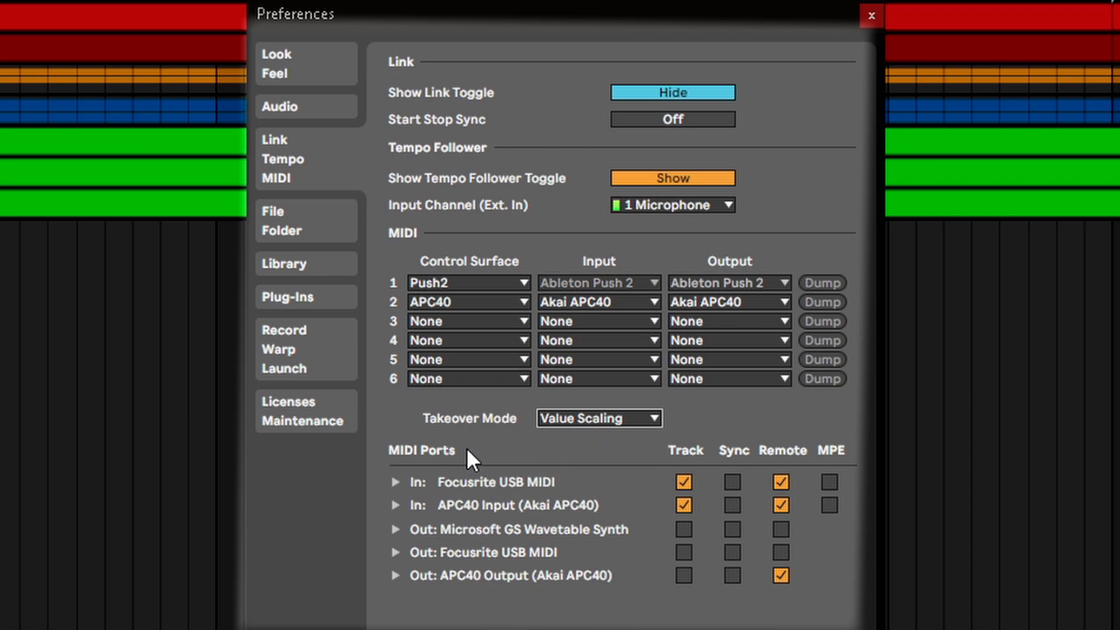
Check the first Control Surface list again without changing it, and expand the Focusrite USB MIDI input port's sync settings
click(449, 280)
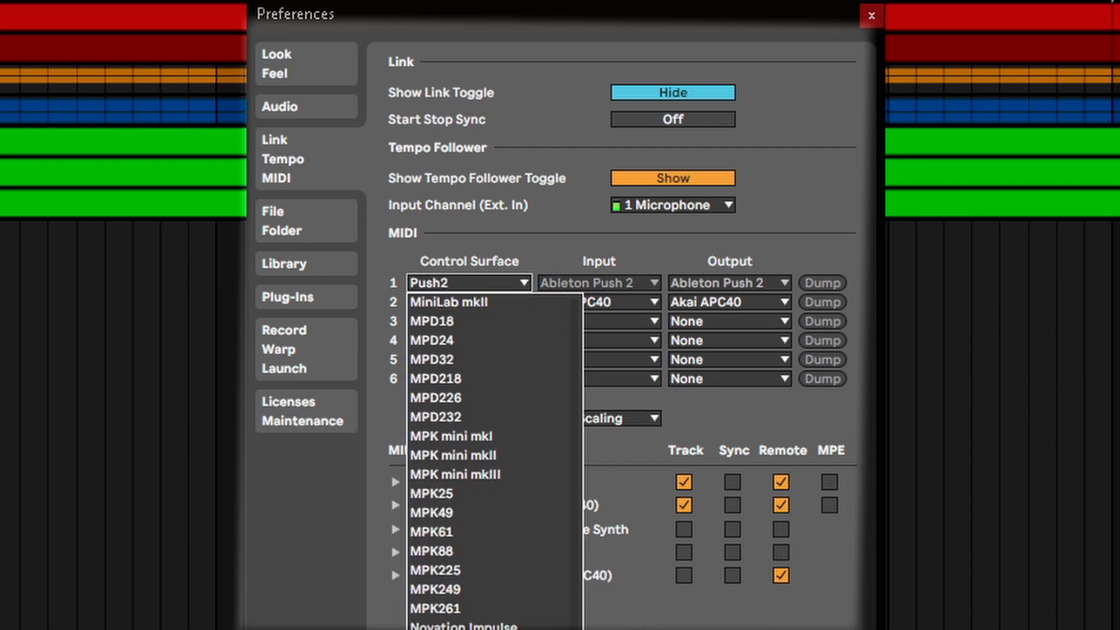
key(Escape)
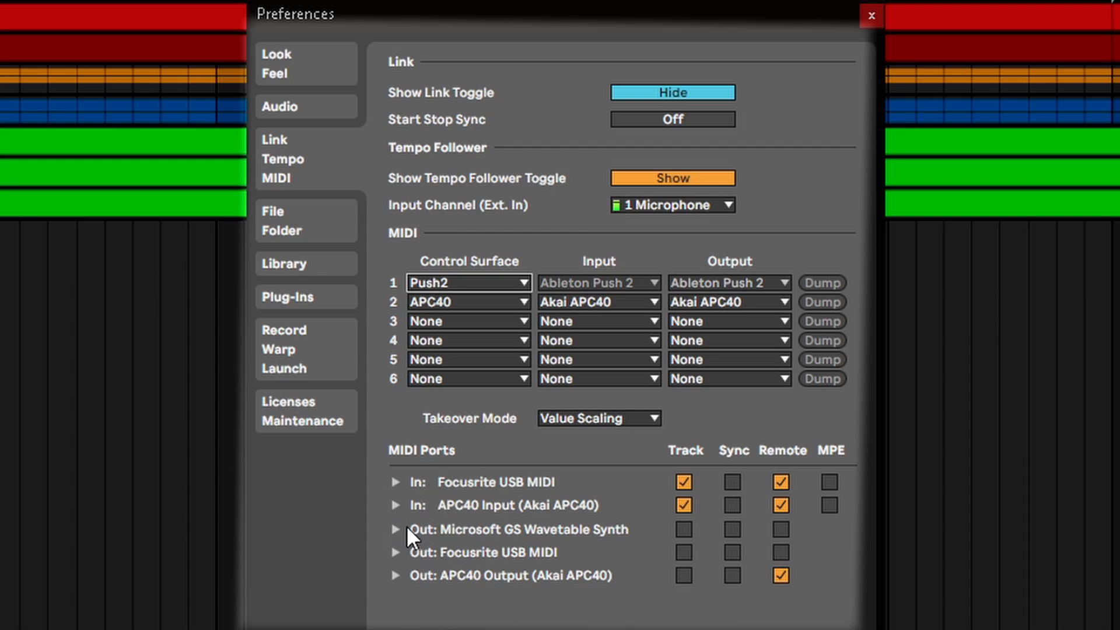
click(396, 481)
click(396, 482)
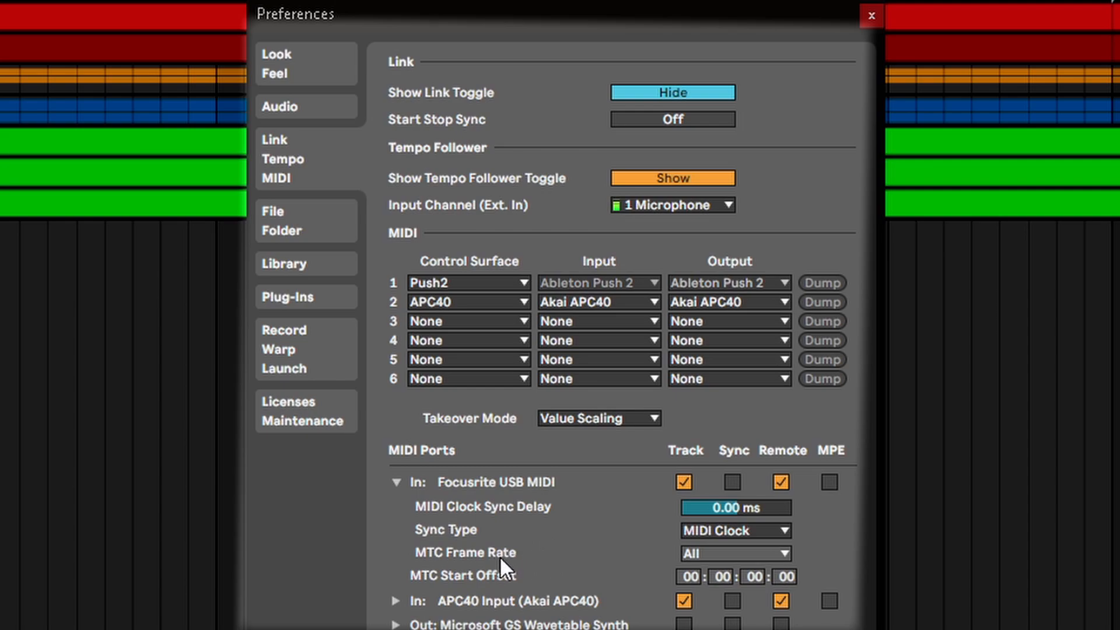
Collapse the Focusrite USB MIDI input's sync settings and view the File/Folder preferences
click(396, 482)
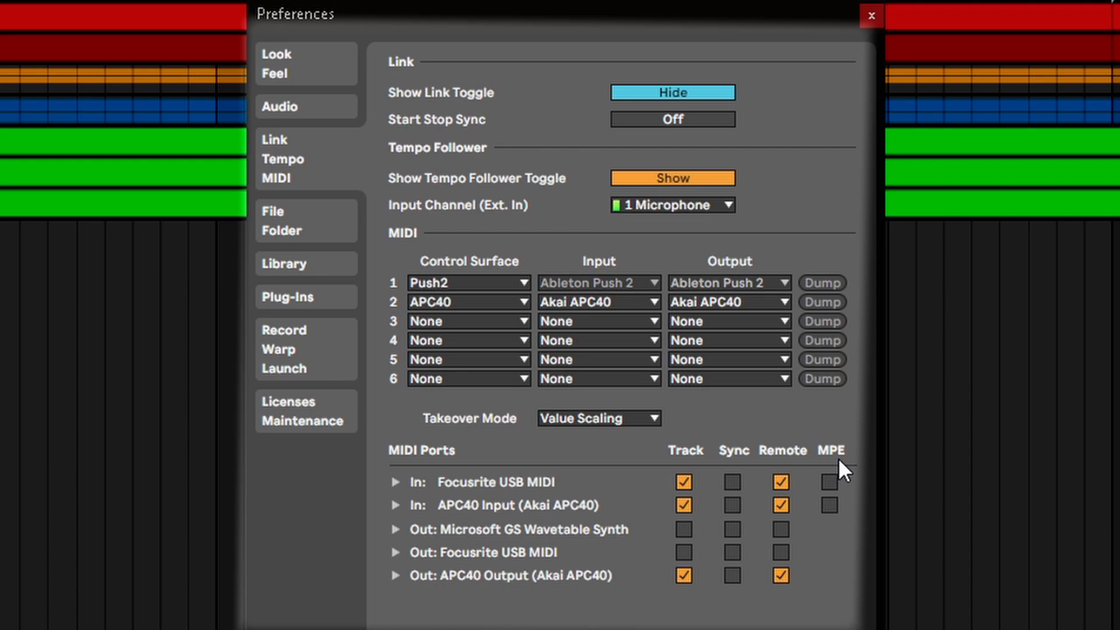
click(305, 217)
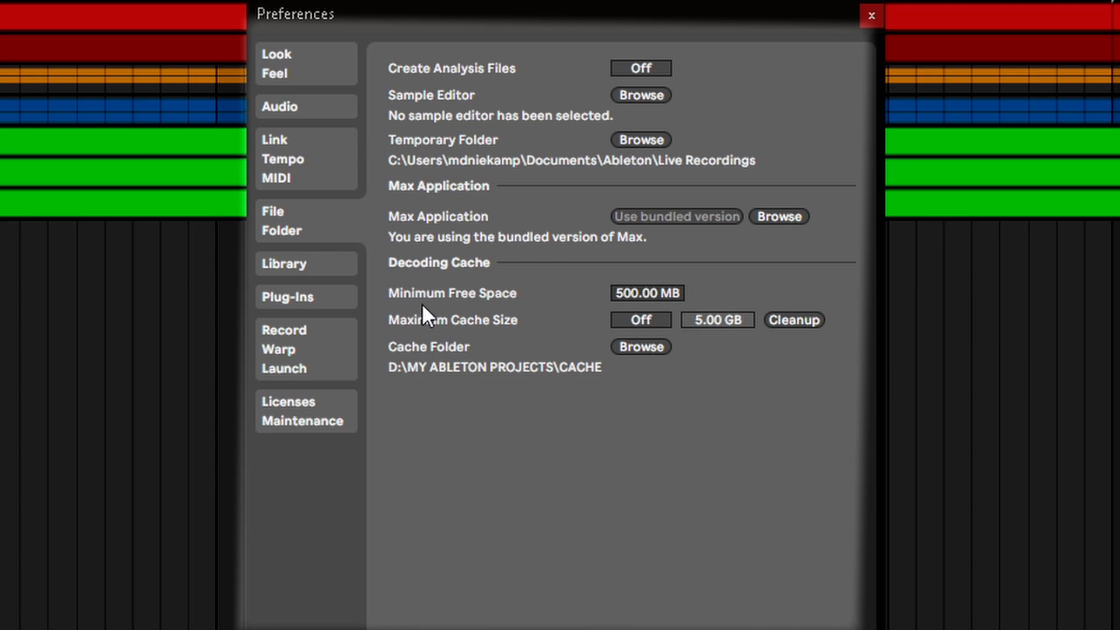
In the Library preferences, keep Collect Files on Export at Always and locate the Collect All and Save command without running it
click(320, 264)
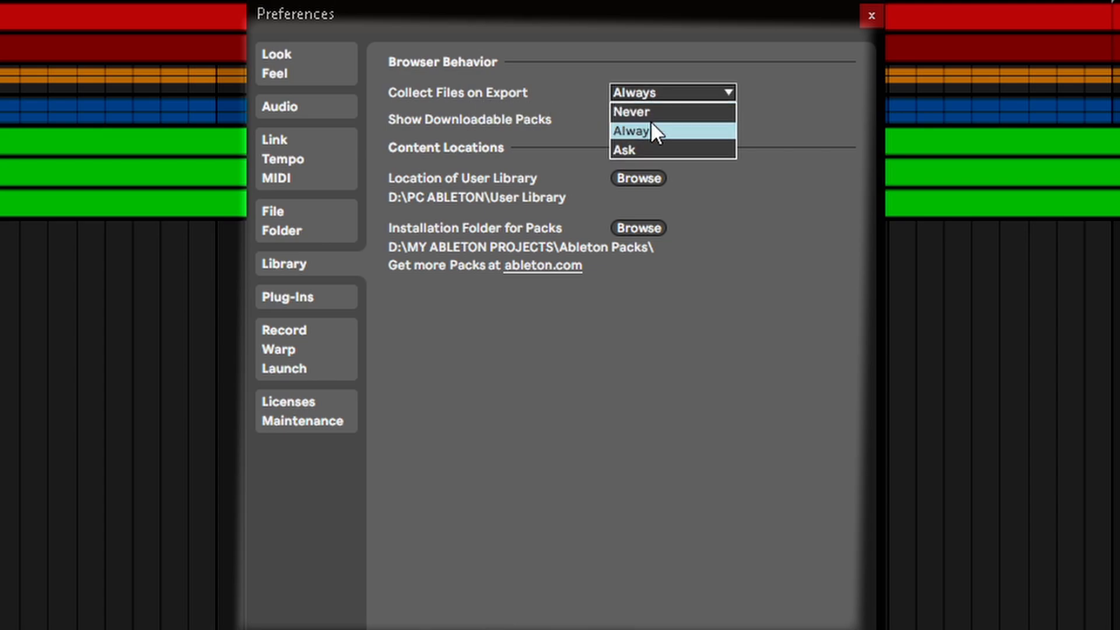
click(651, 128)
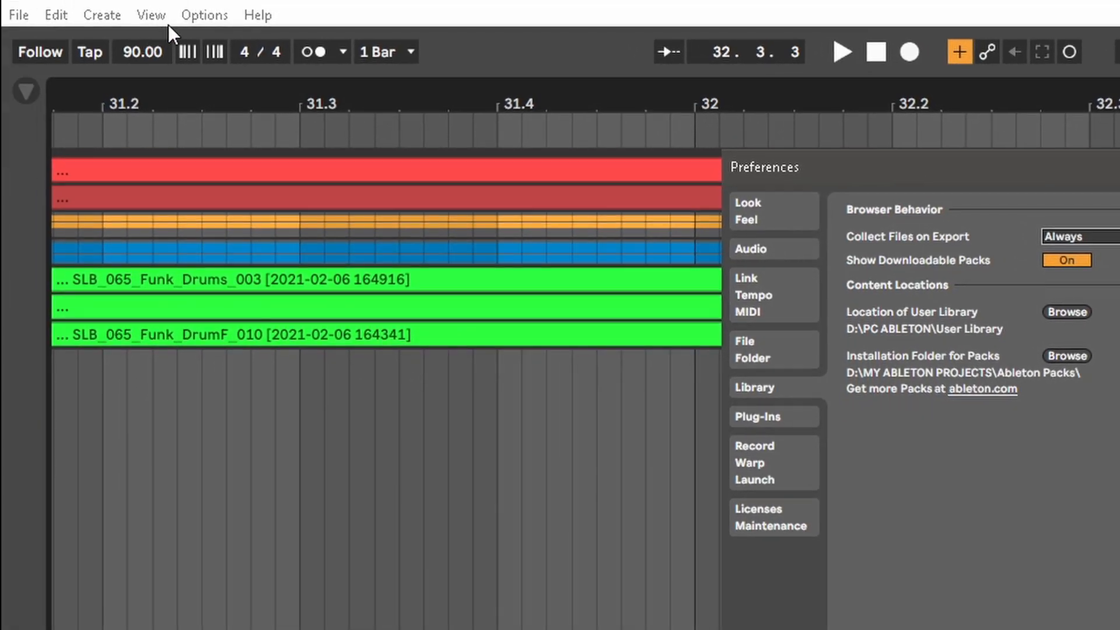
click(205, 15)
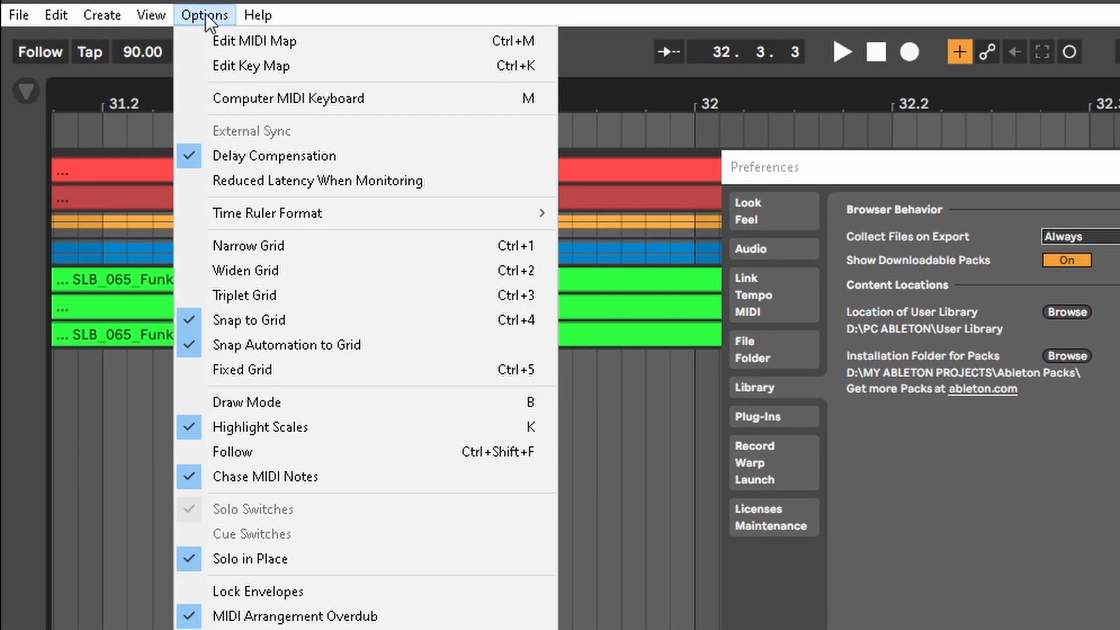
mouse_move(18, 15)
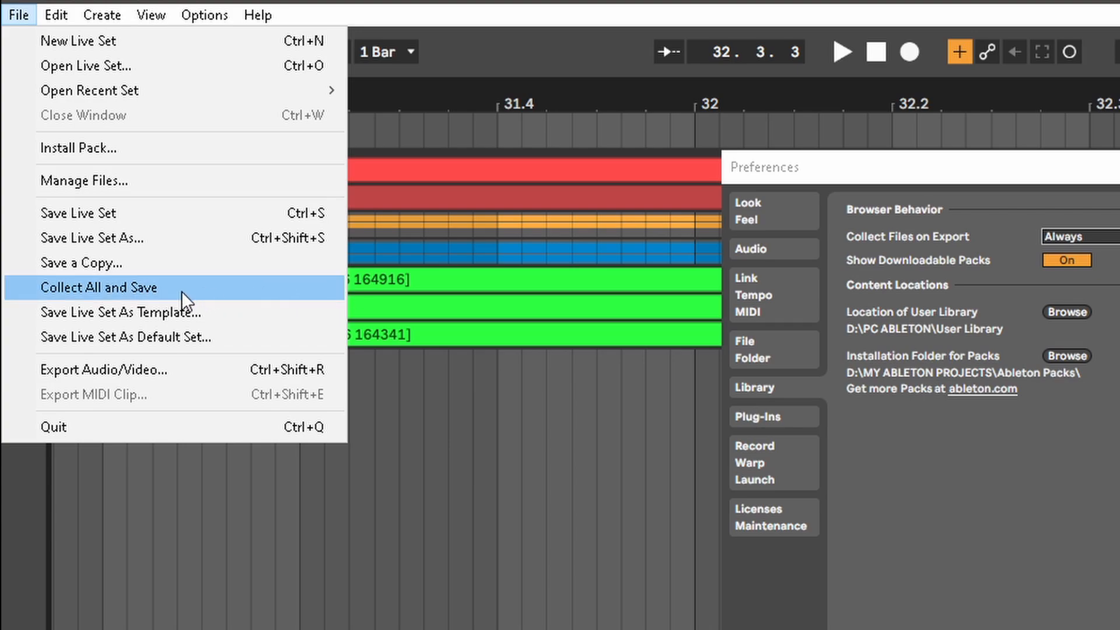
click(817, 169)
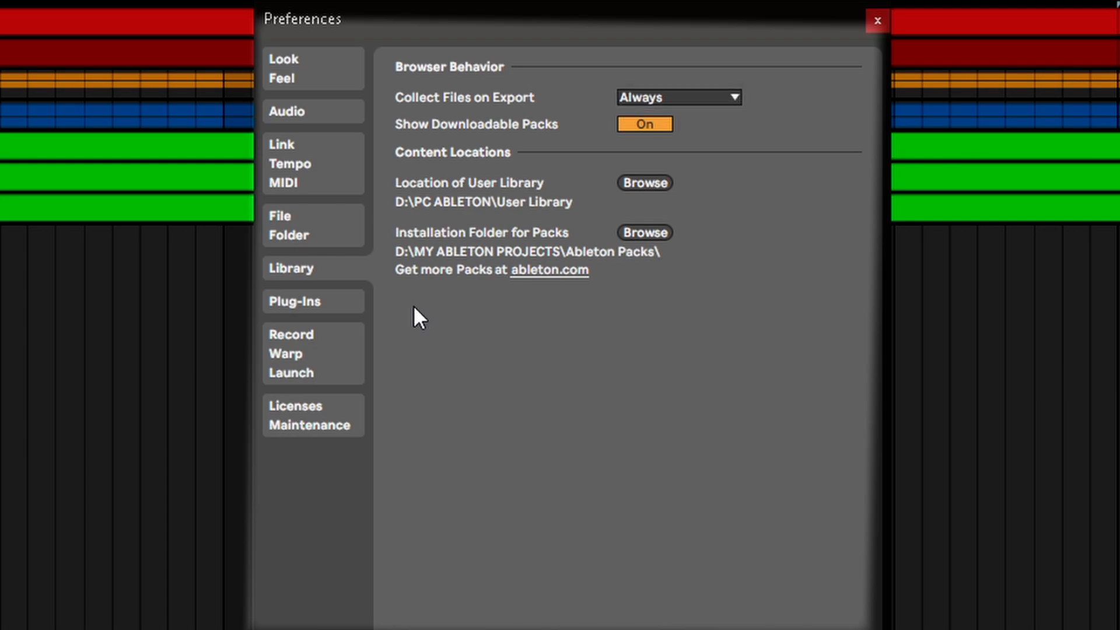
Open the Plug-Ins preferences and rescan the plug-ins
click(345, 302)
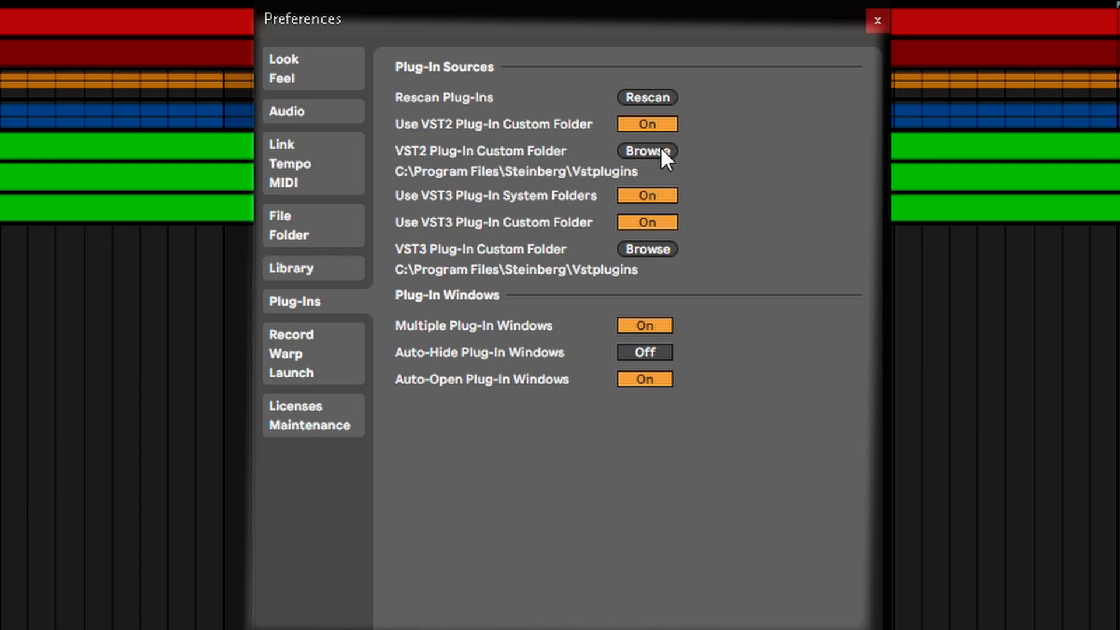
click(648, 98)
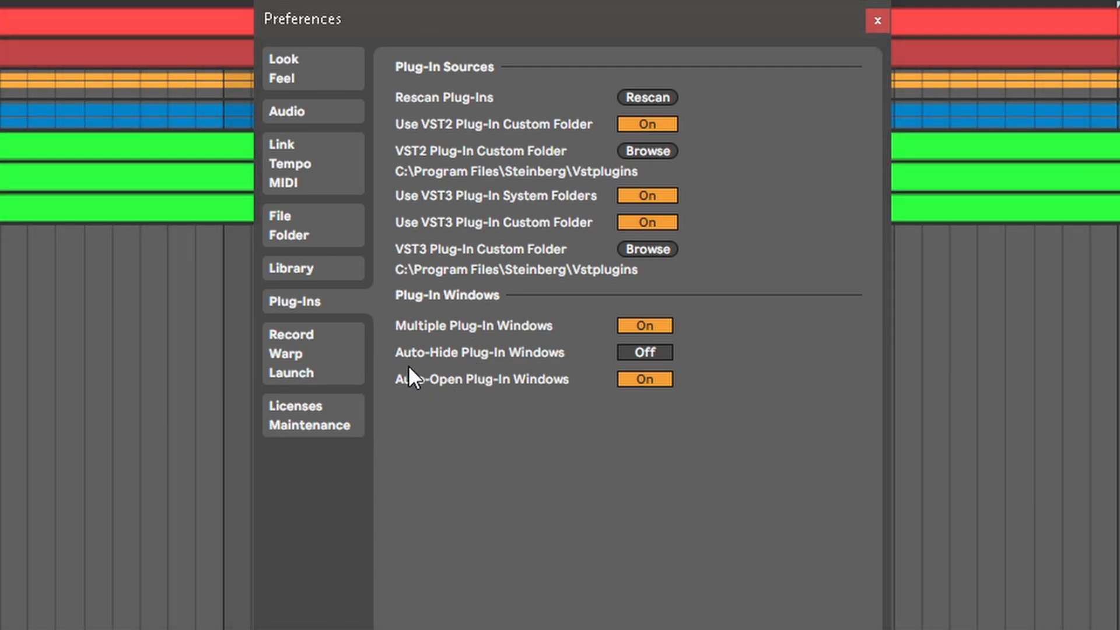
In the Record/Warp/Launch preferences, review the File Type, Bit Depth and Count-In choices, keeping WAV, 24 and 1 Bar
click(339, 367)
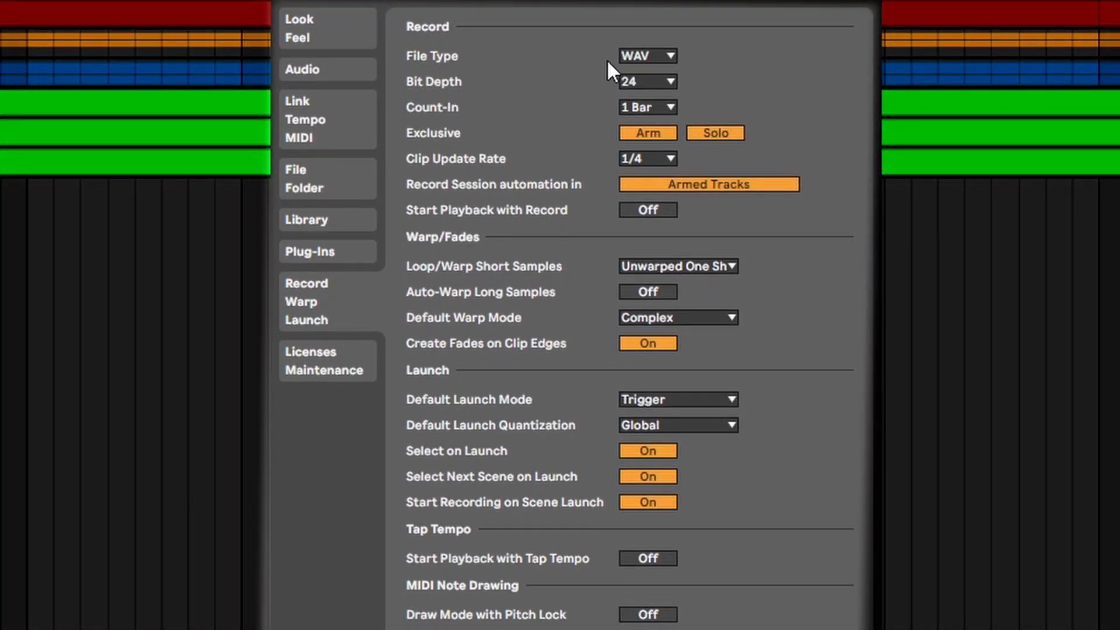
click(642, 56)
click(648, 81)
click(606, 93)
click(646, 107)
click(652, 106)
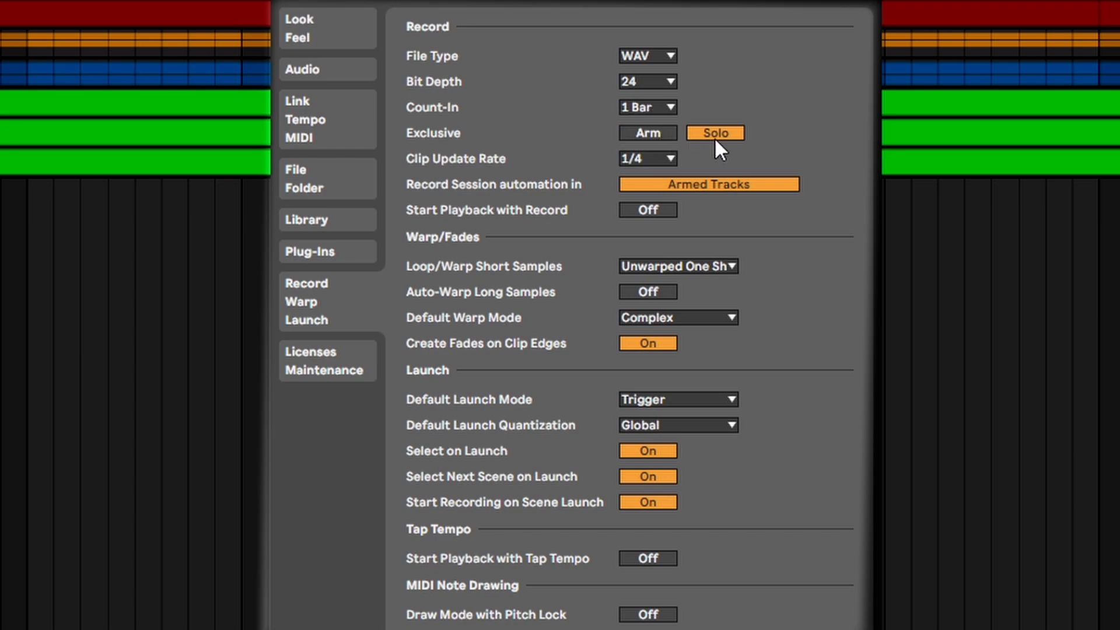
Turn Exclusive Arm on and try it by arming the Chords track, then the PIANO track again
click(641, 134)
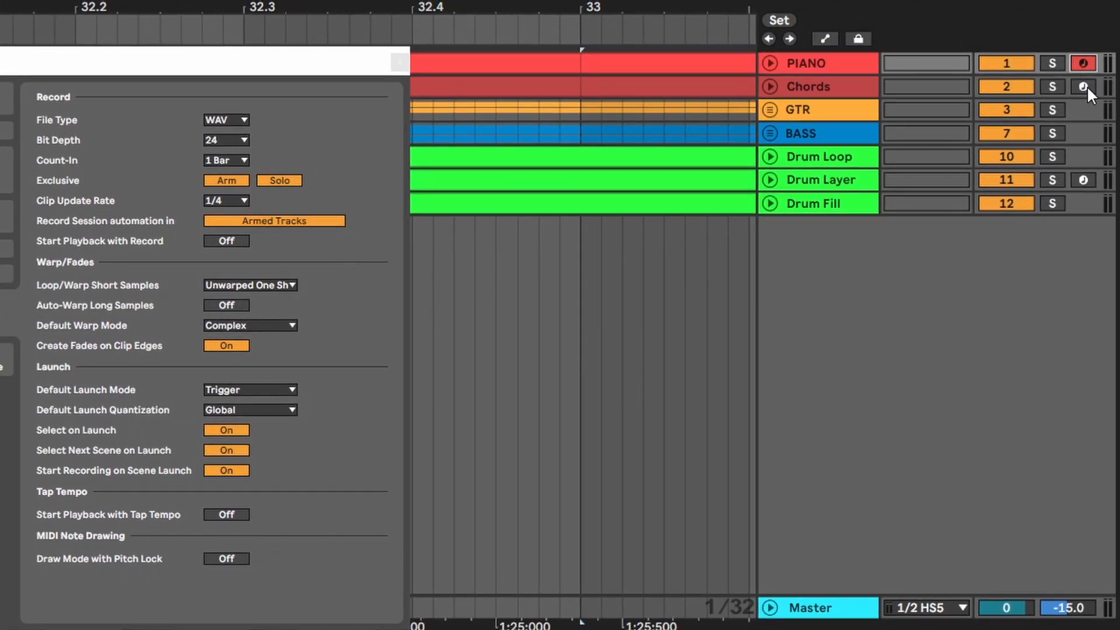
click(1086, 85)
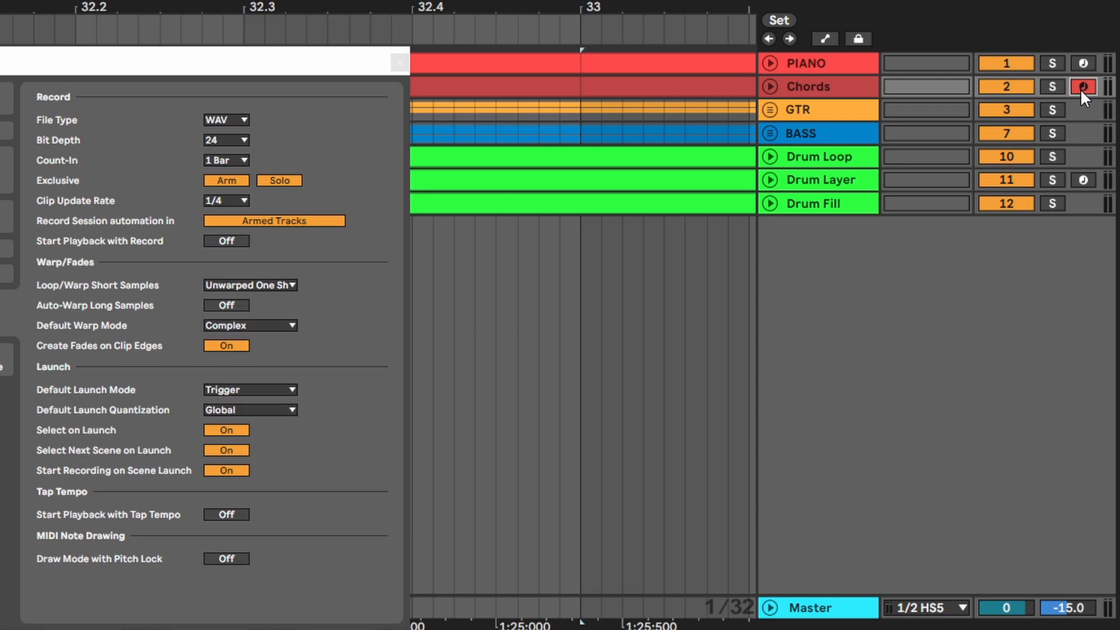
click(1084, 63)
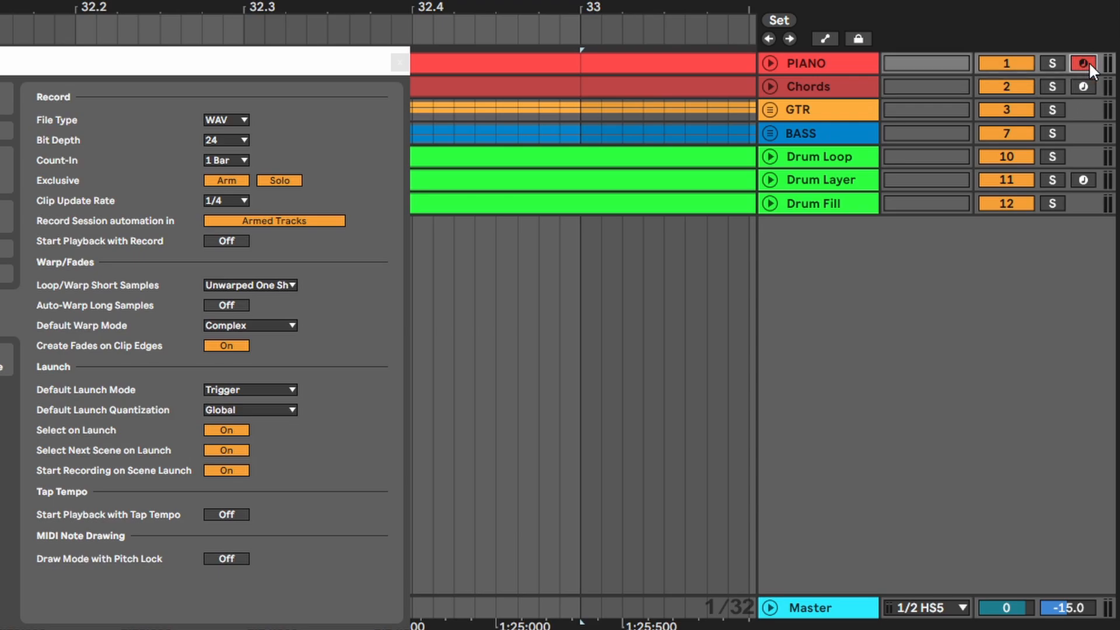
Try arming Chords and Drum Layer alongside PIANO with Exclusive Arm off, disarm those two, and turn Exclusive Arm back on
click(228, 181)
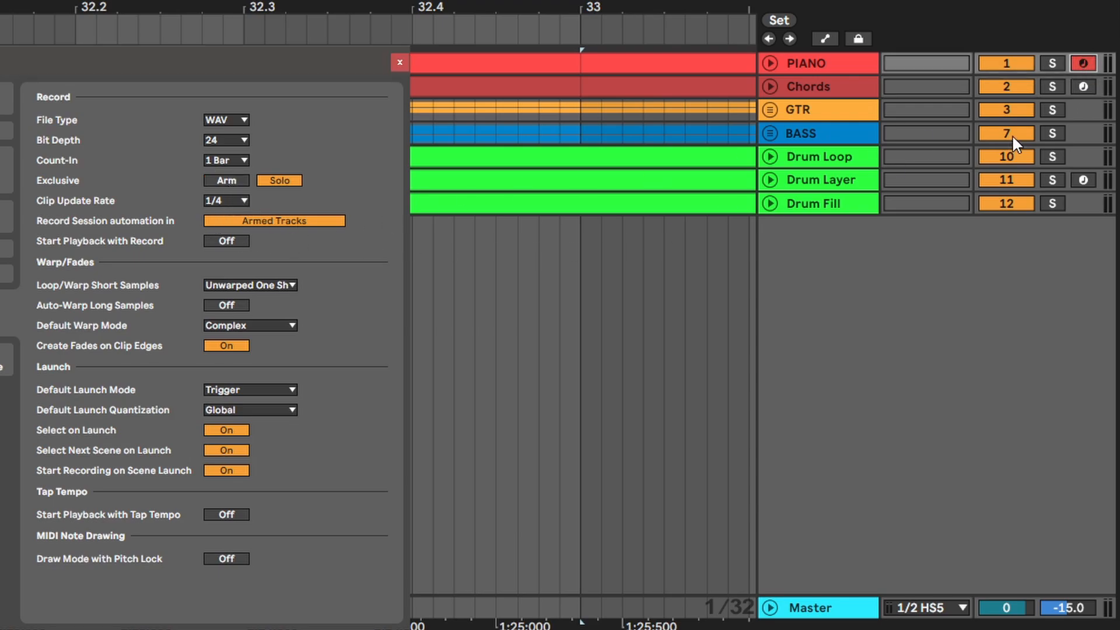
click(1084, 83)
click(1088, 179)
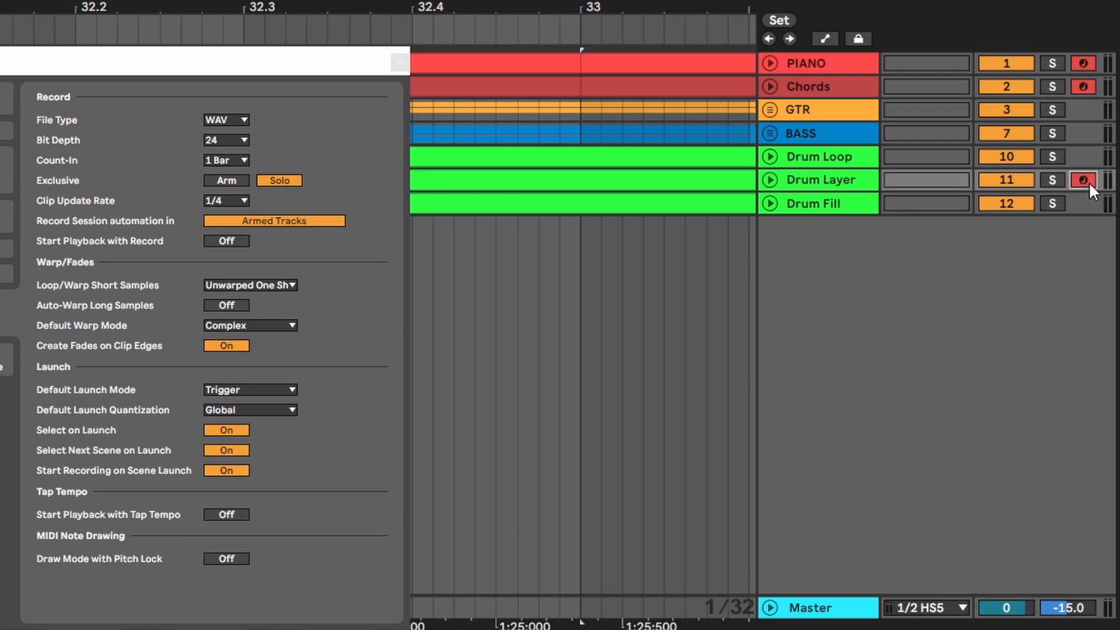
click(1088, 178)
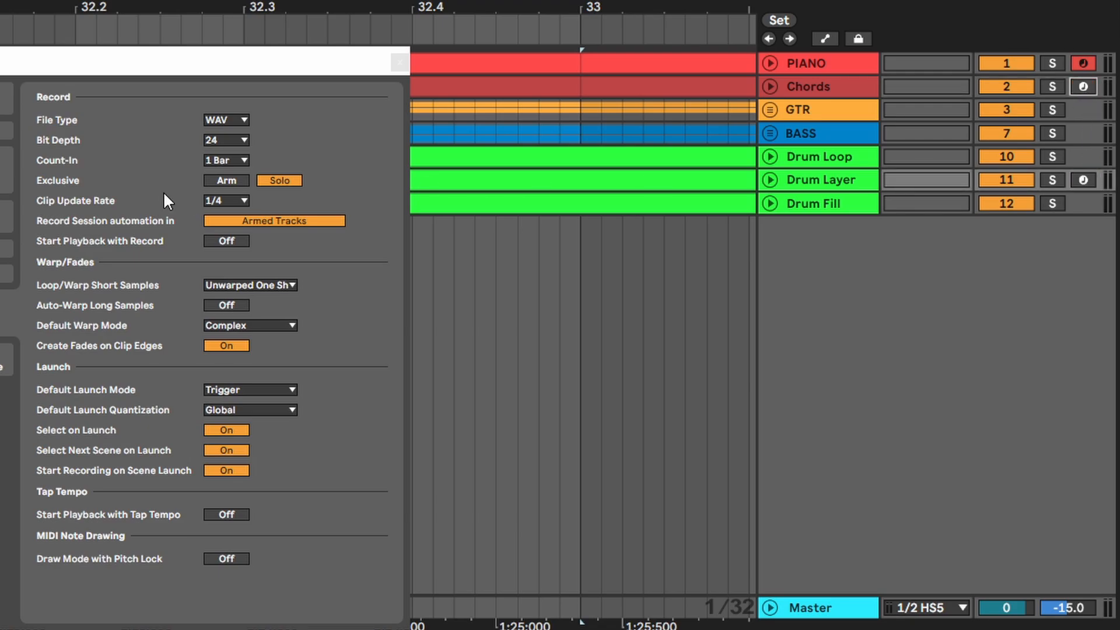
click(227, 180)
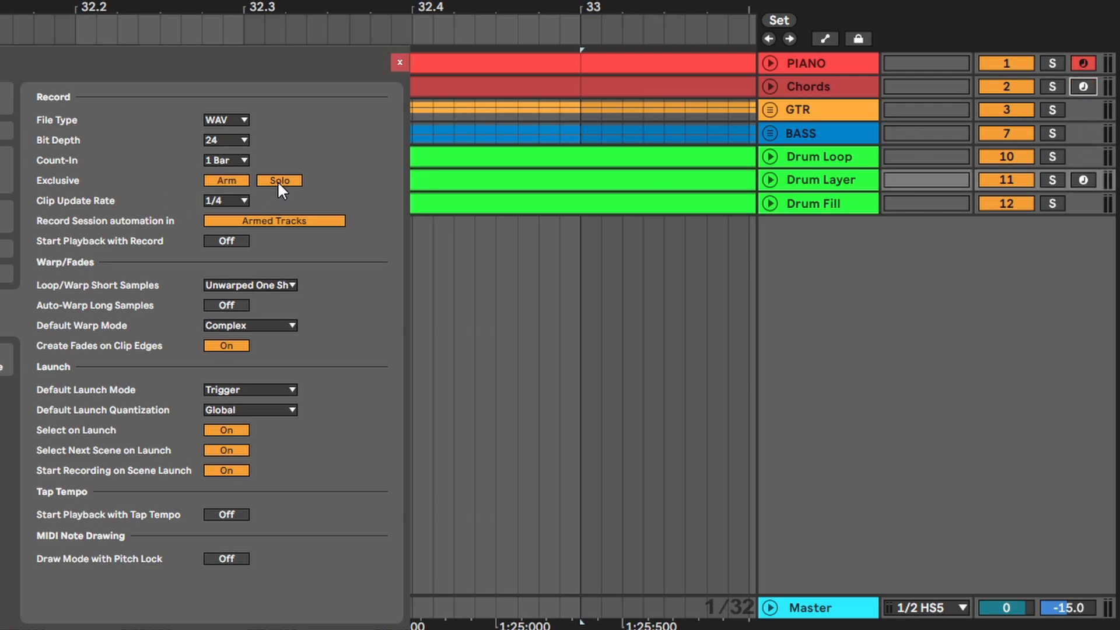
With Exclusive Solo on, solo PIANO and Chords together, then solo only the Drum Layer track
click(1054, 61)
click(1053, 63)
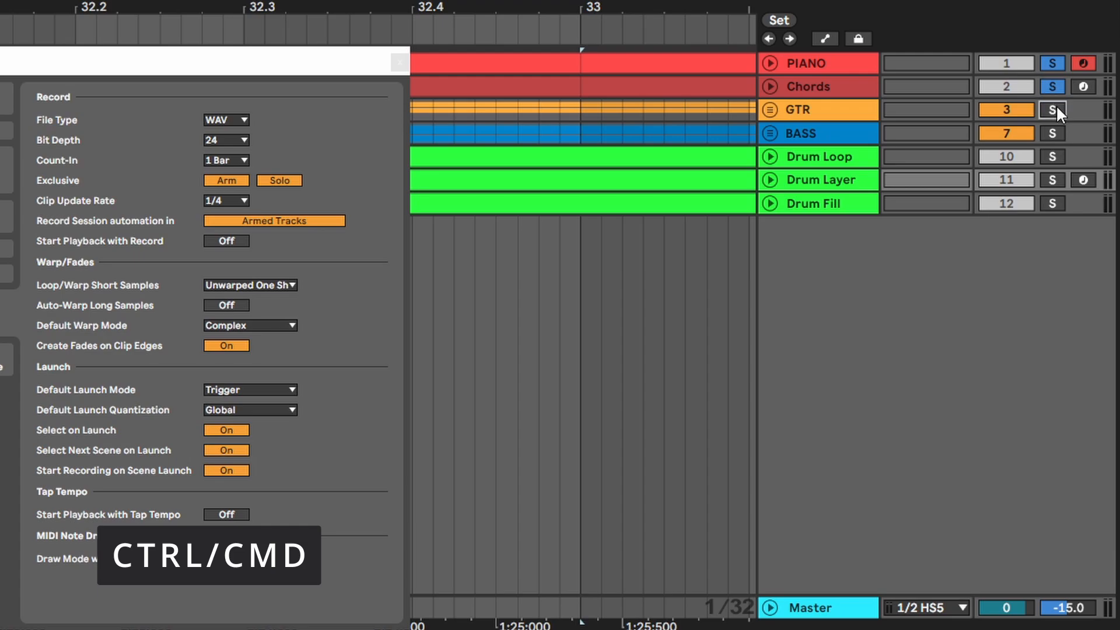
click(1054, 179)
Turn Exclusive Solo off to solo Drum Loop in addition to Drum Layer, and return Exclusive Solo to on
click(277, 182)
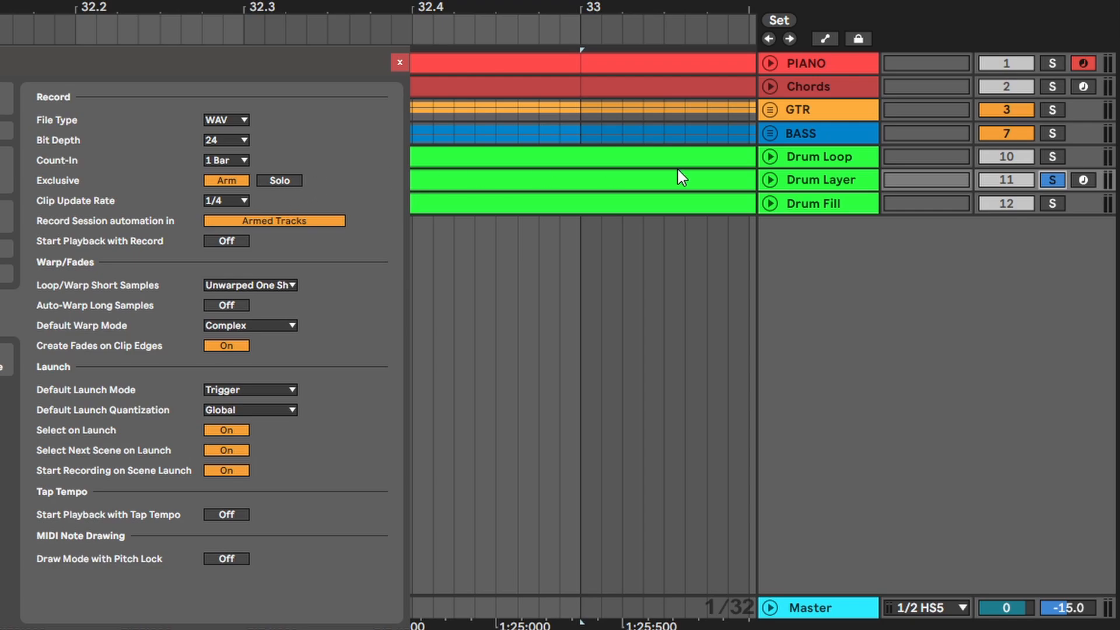
click(1052, 157)
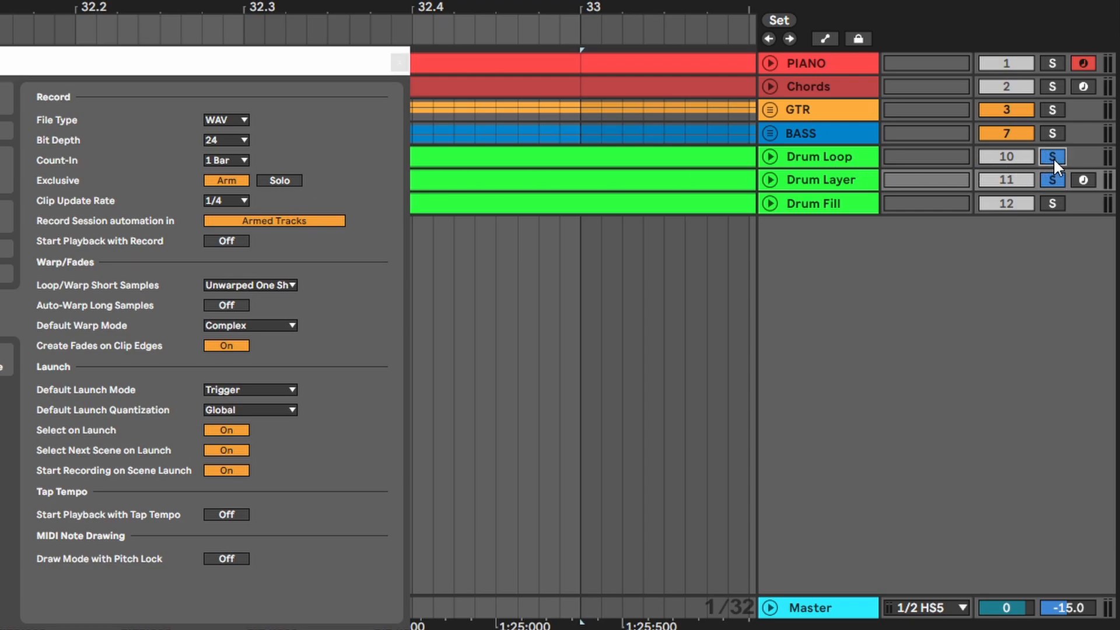
ctrl+click(1054, 87)
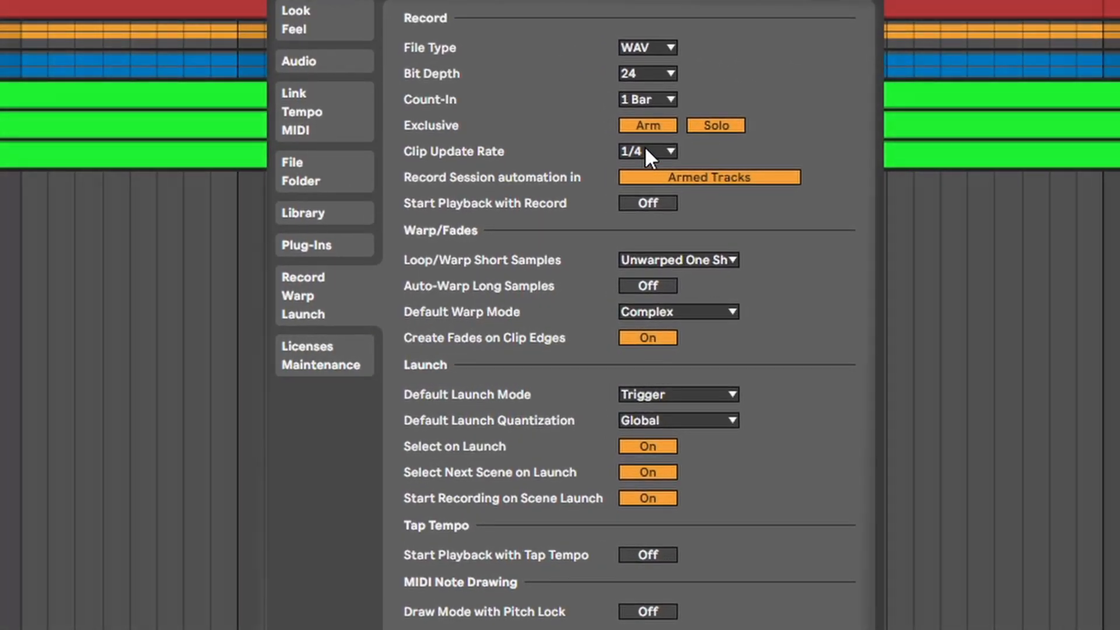
Set the Clip Update Rate to 1/8 and toggle Record Session automation in, leaving it on Armed Tracks
click(225, 199)
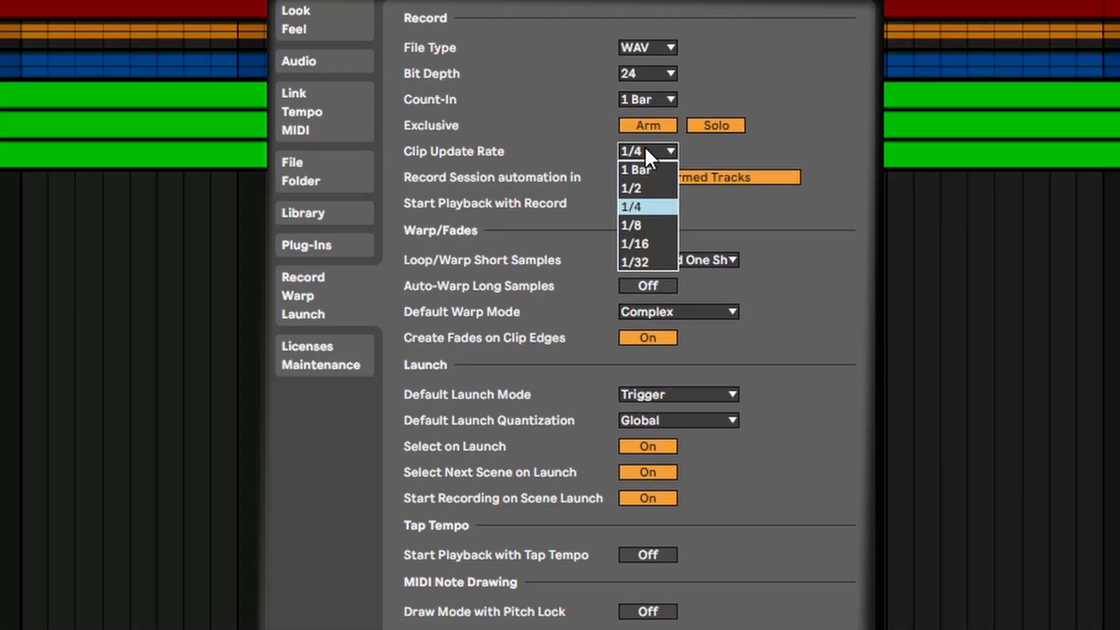
click(652, 227)
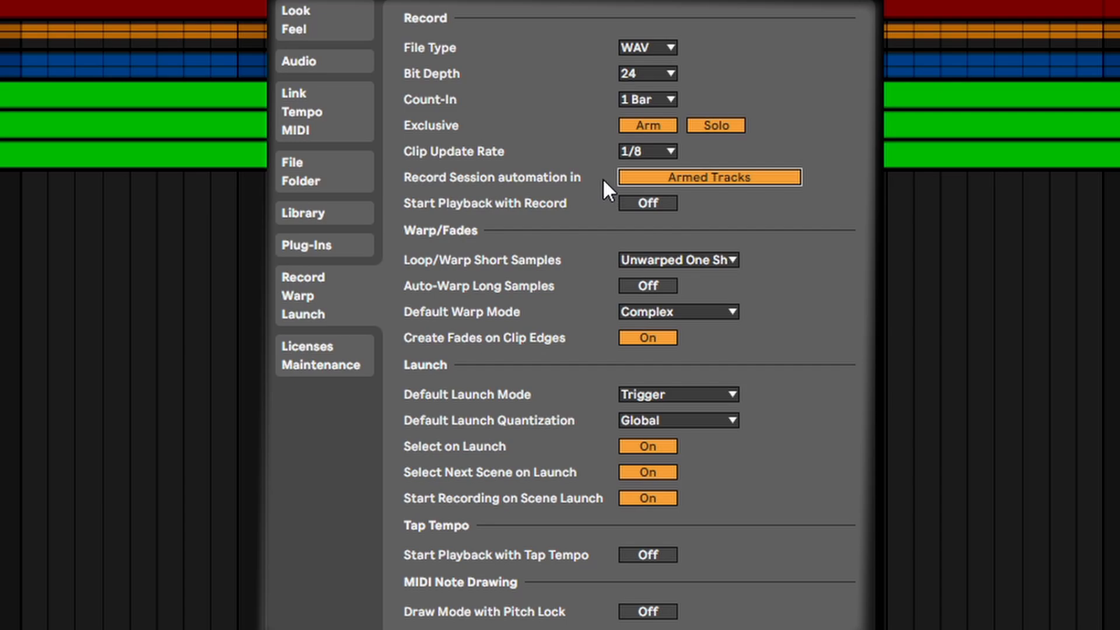
click(694, 180)
click(678, 174)
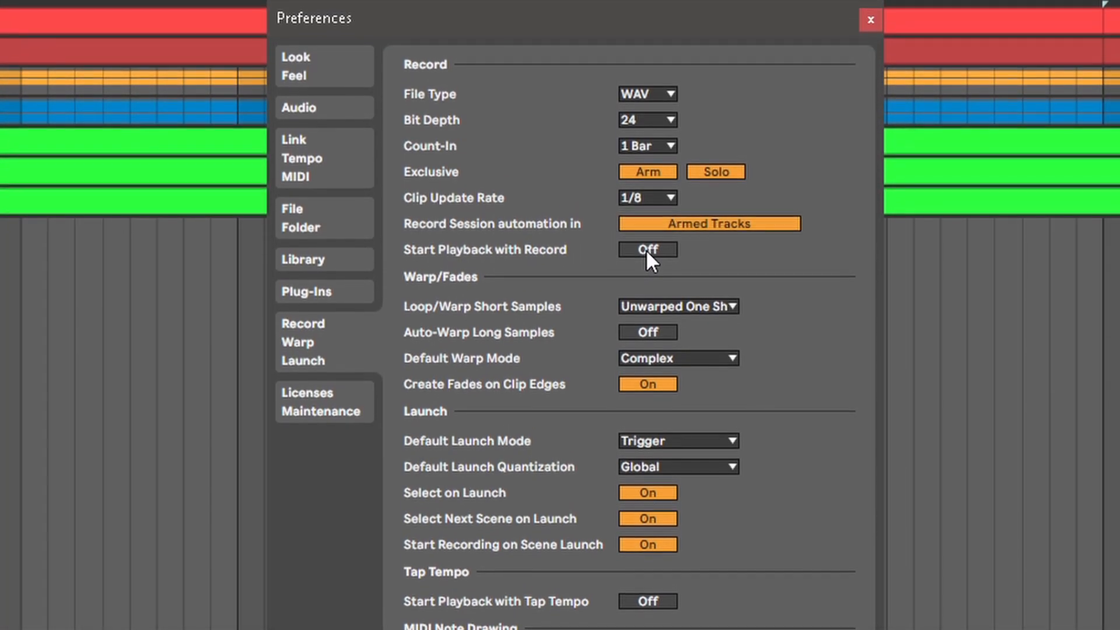
Try recording with Start Playback with Record on and off, stop the transport, and leave the option Off
click(648, 203)
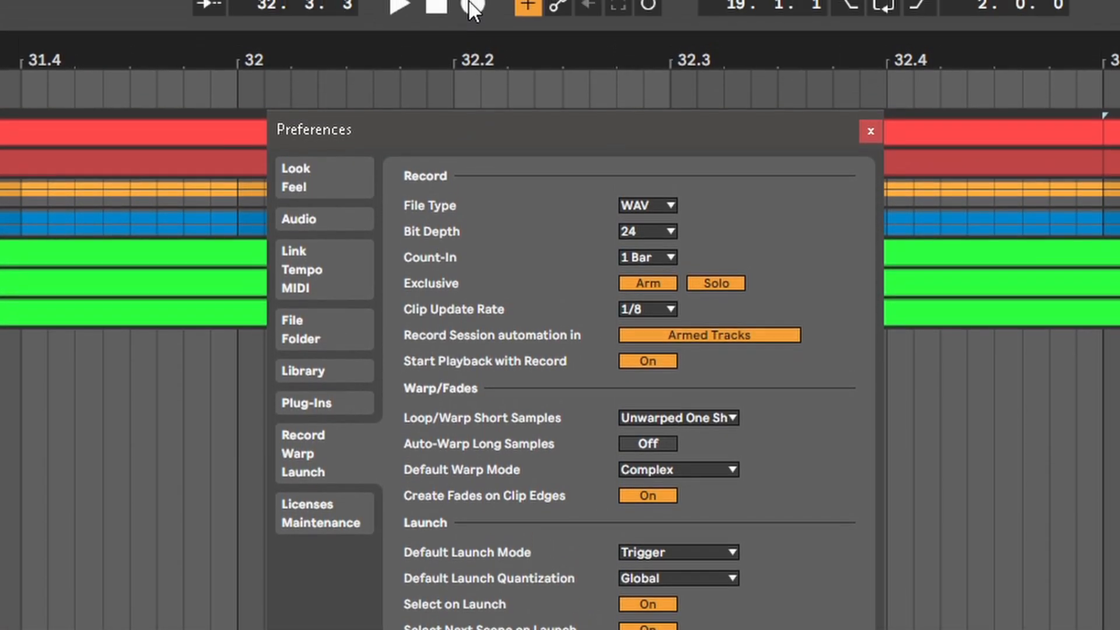
click(473, 26)
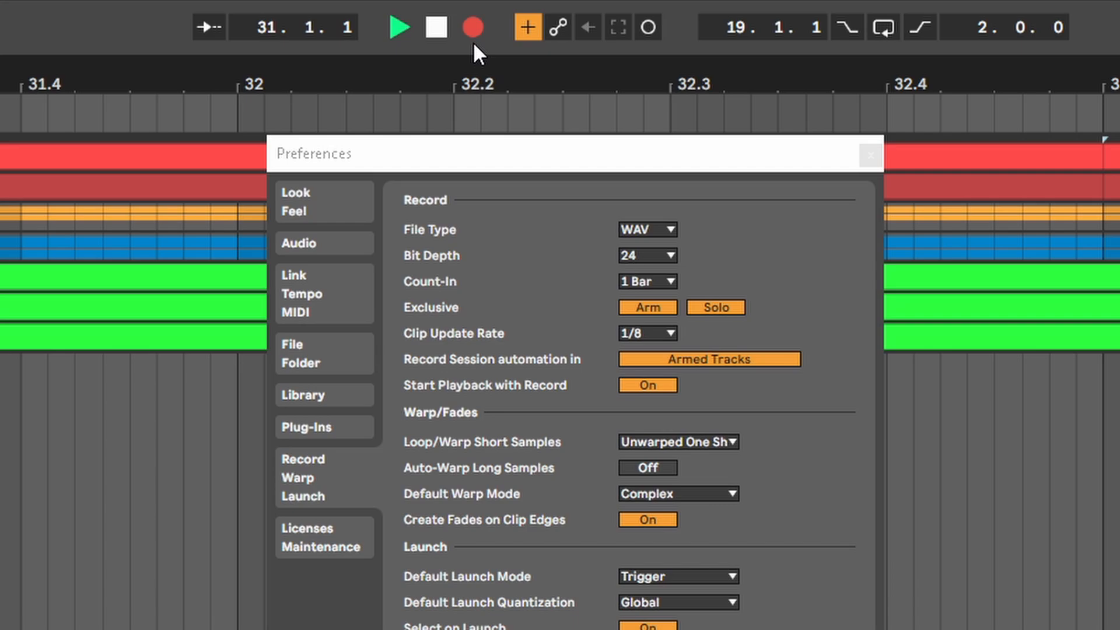
click(437, 28)
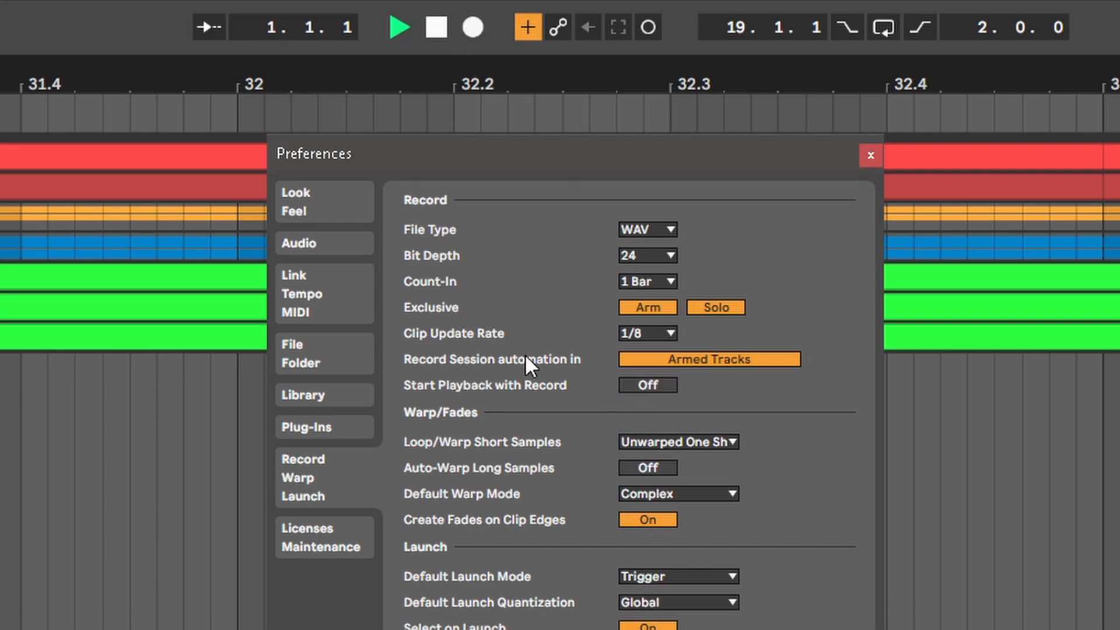
click(472, 29)
click(435, 29)
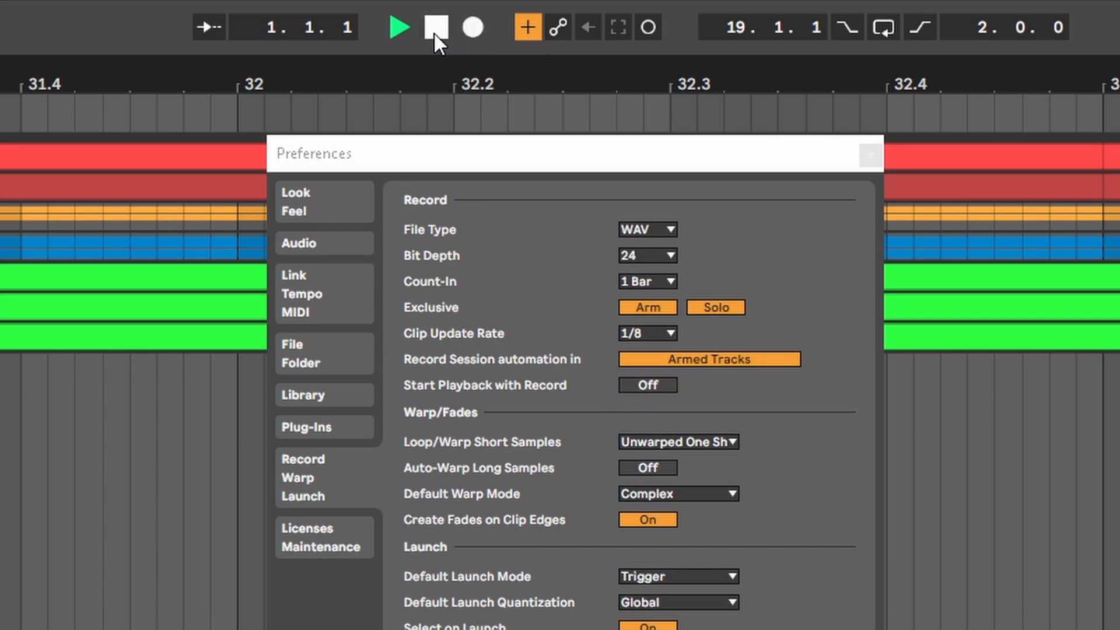
click(442, 27)
click(442, 28)
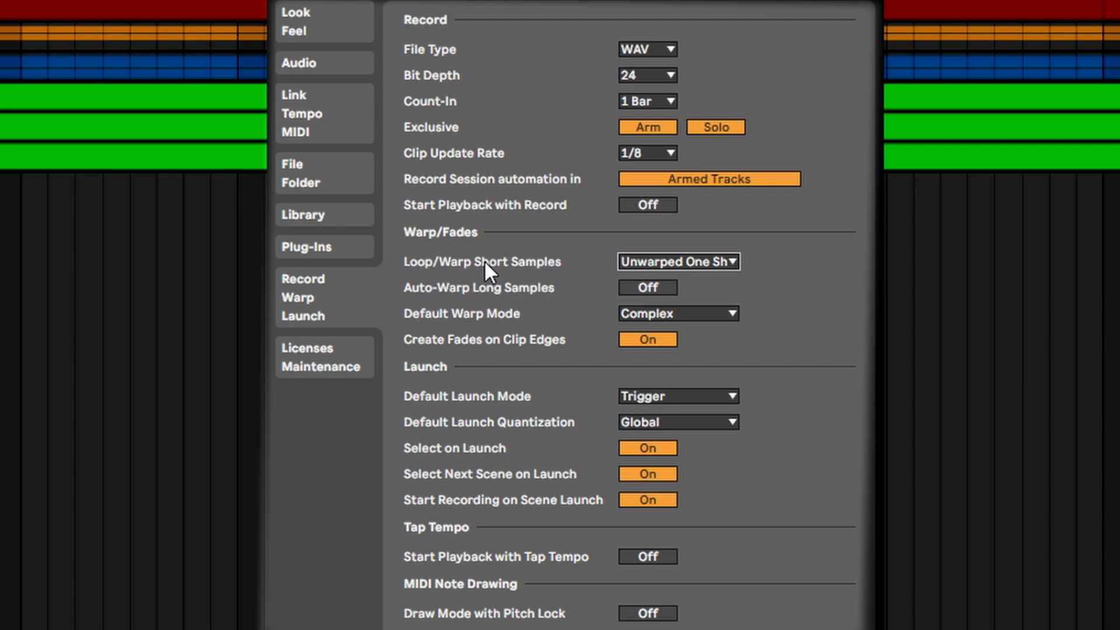
Review the Loop/Warp Short Samples and Default Warp Mode choices, keeping Unwarped One Shot and Complex
click(670, 268)
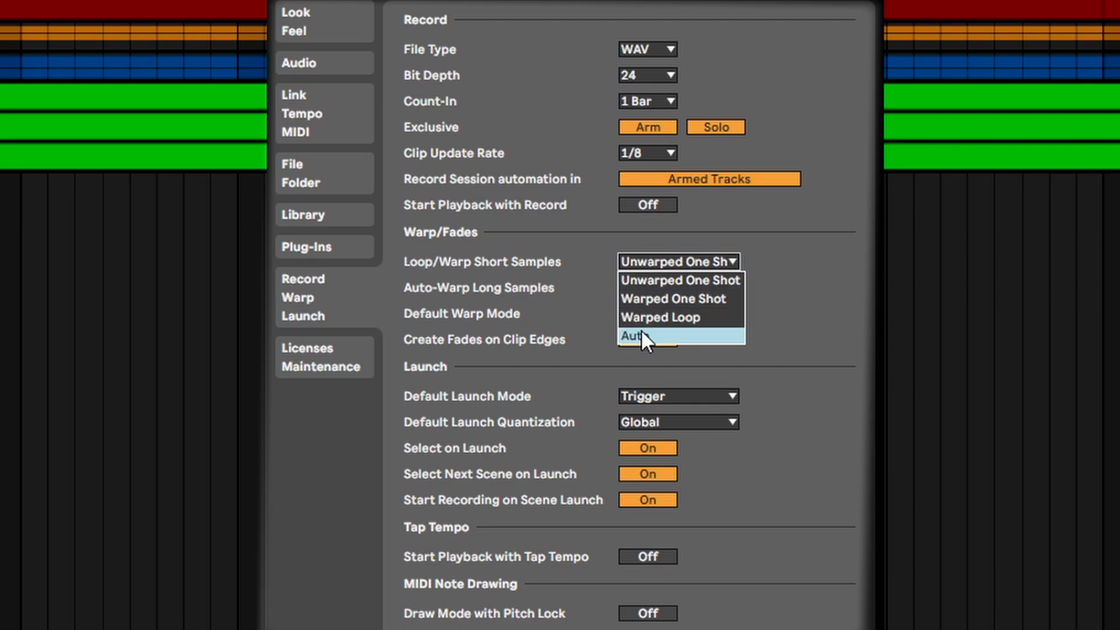
click(653, 283)
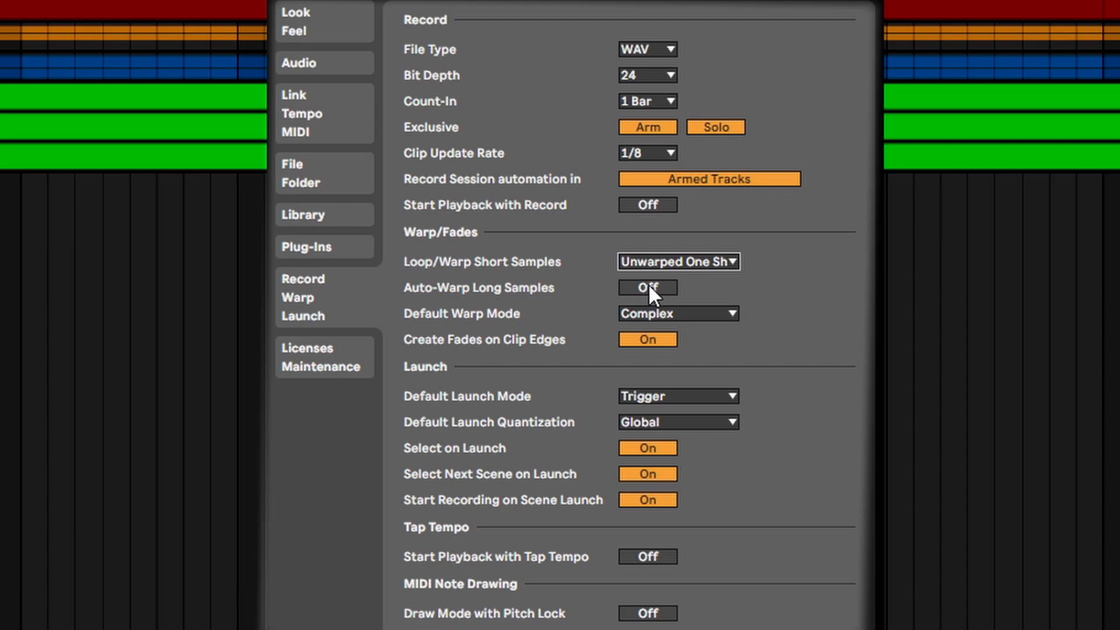
click(445, 317)
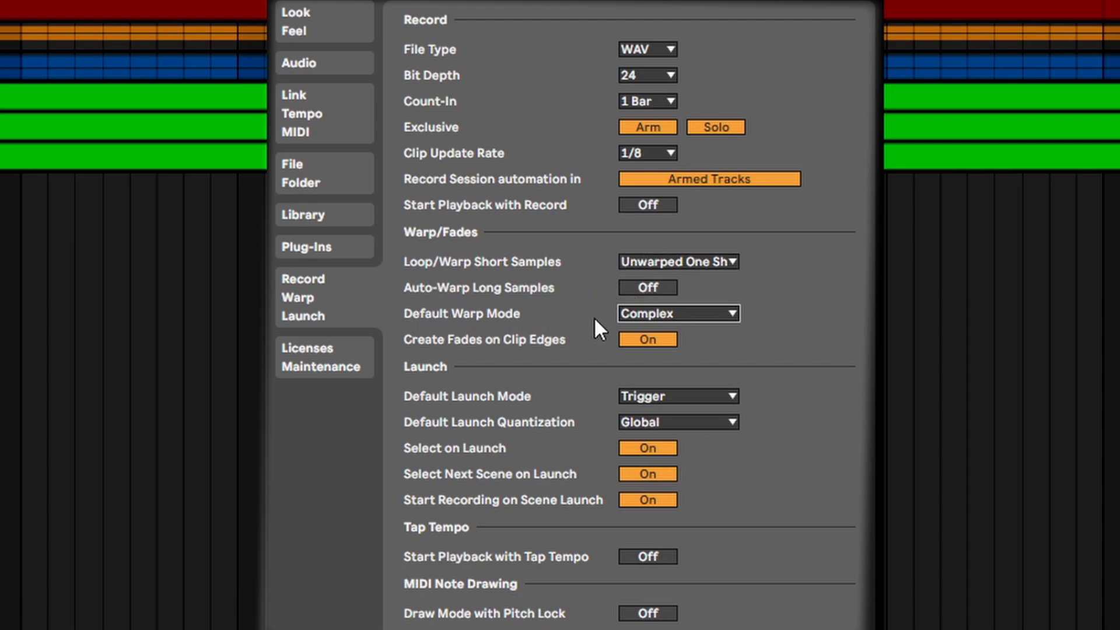
click(643, 315)
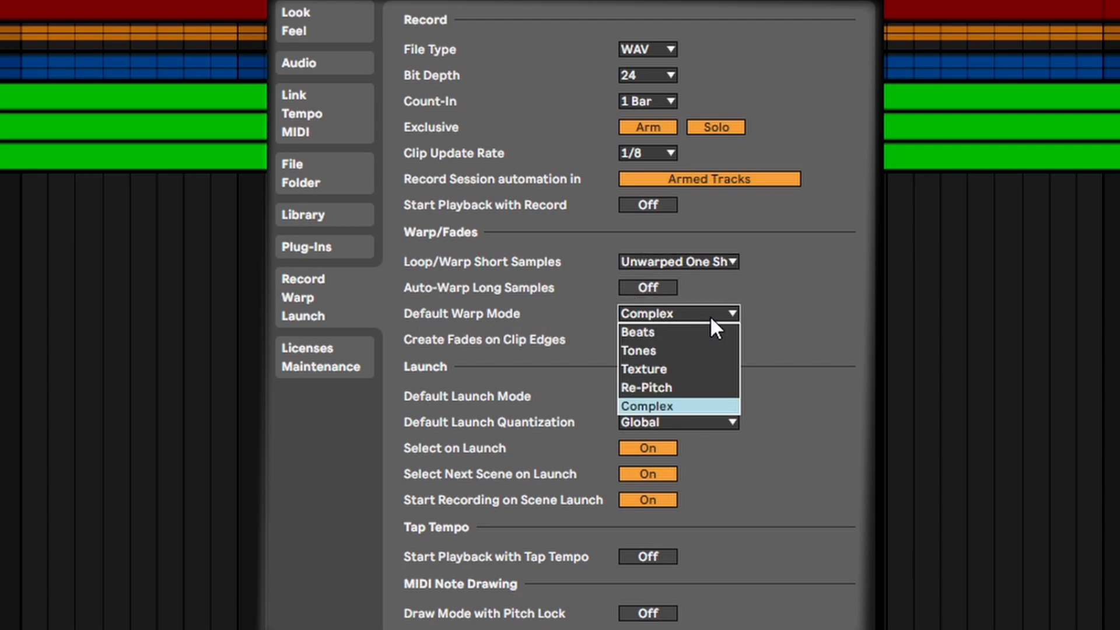
click(692, 315)
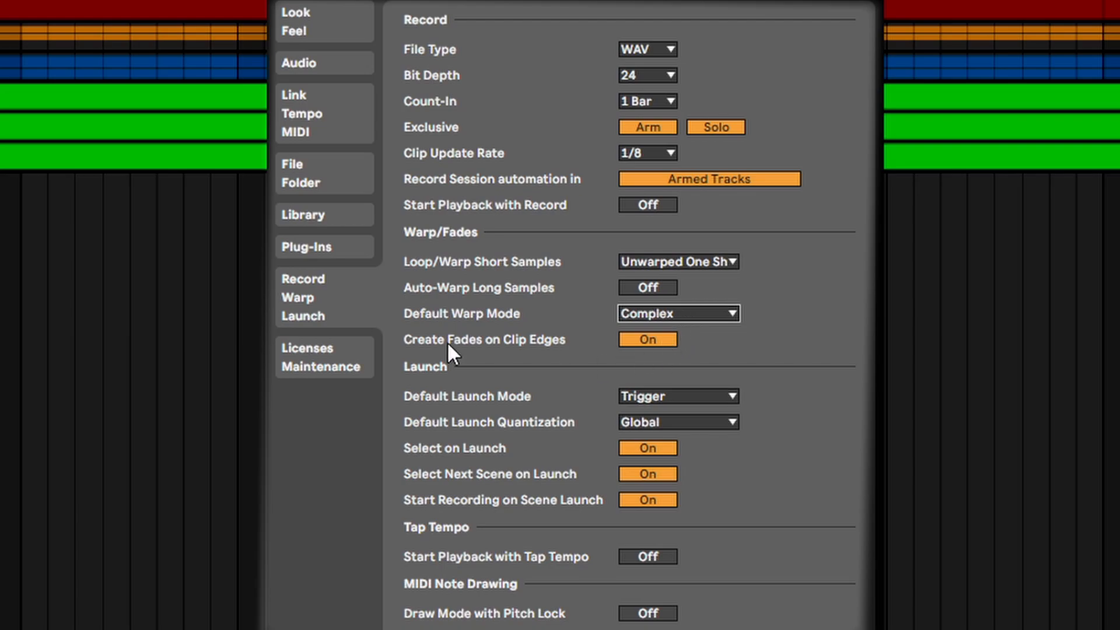
click(557, 344)
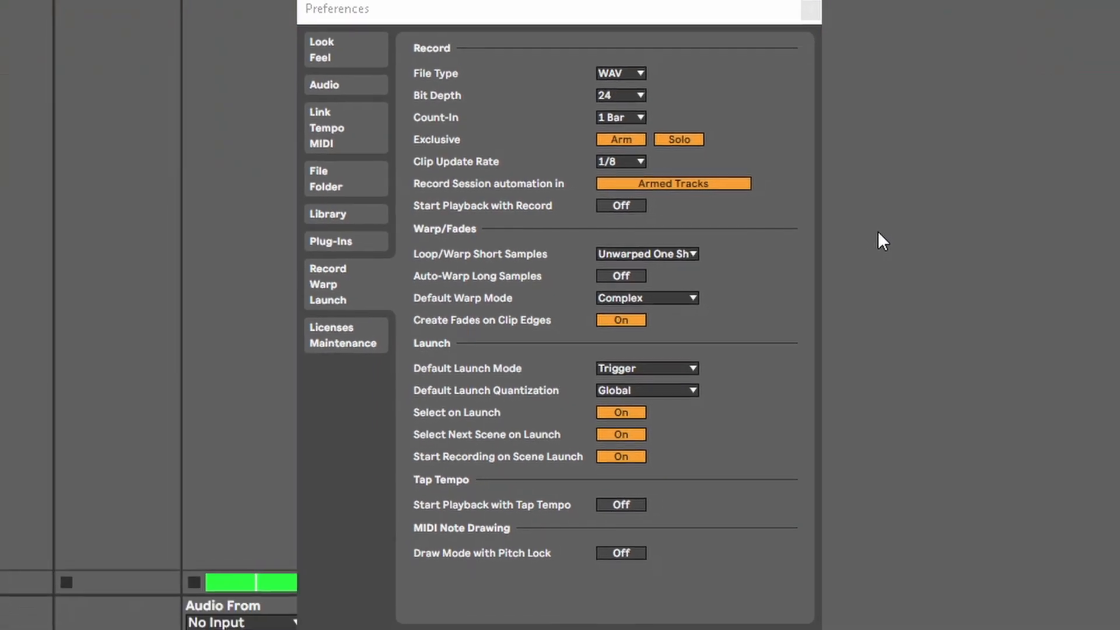
click(270, 76)
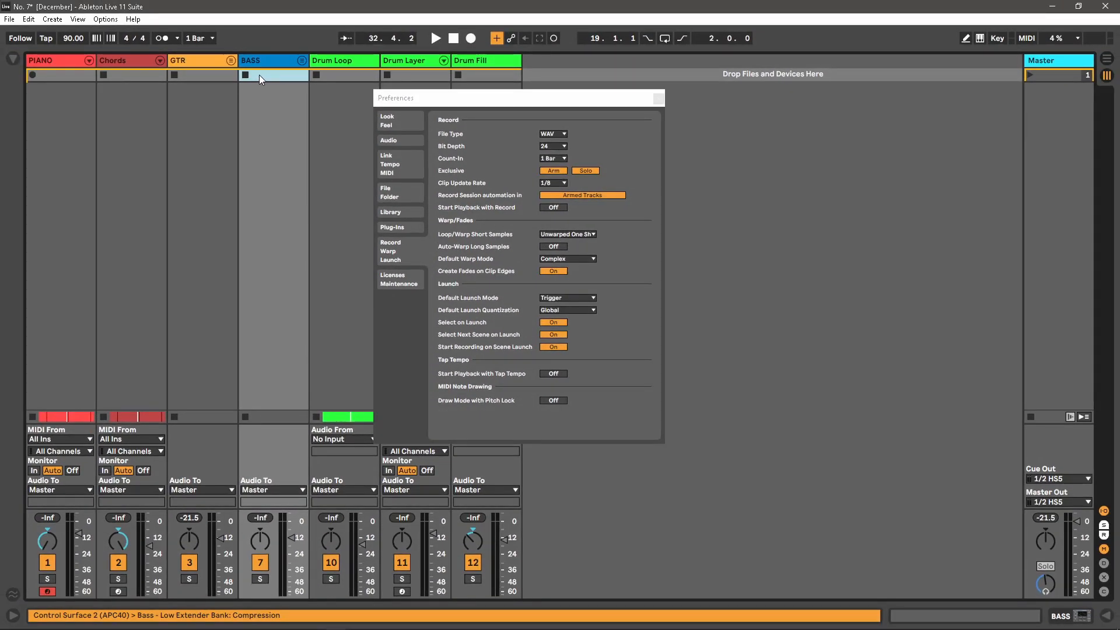
right_click(259, 75)
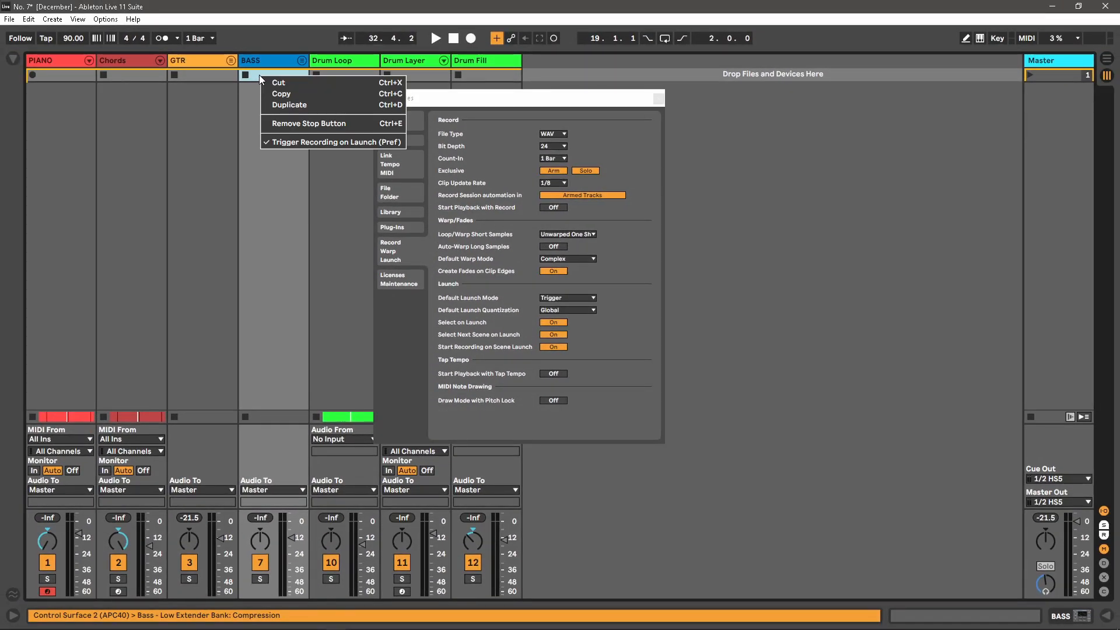
key(Escape)
click(196, 77)
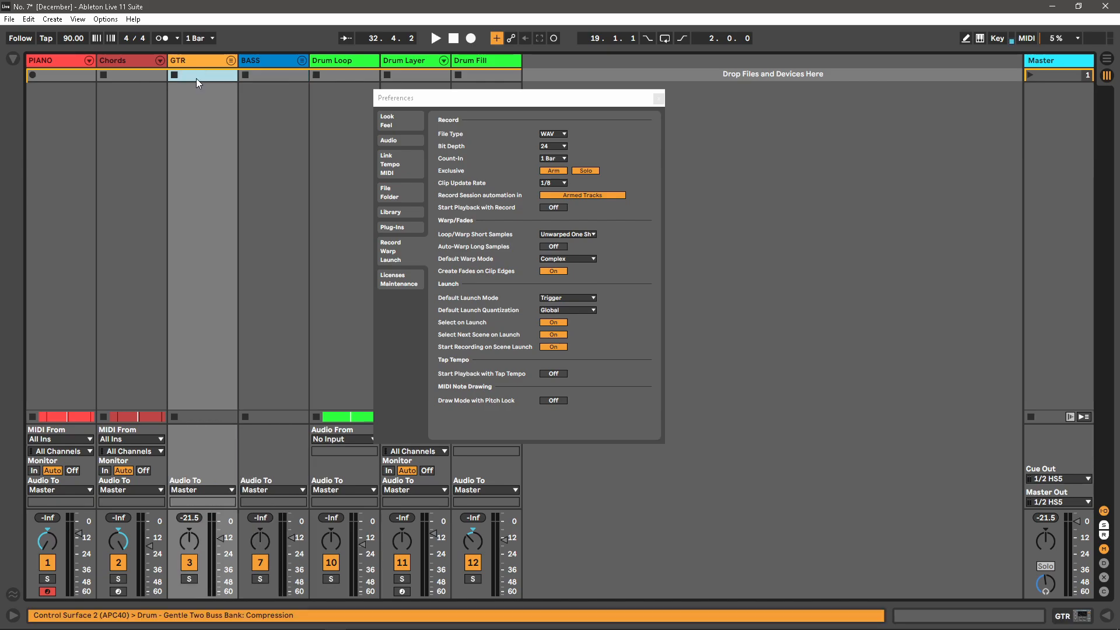
click(142, 76)
Insert two new scenes below the first scene in Session View
right_click(1046, 93)
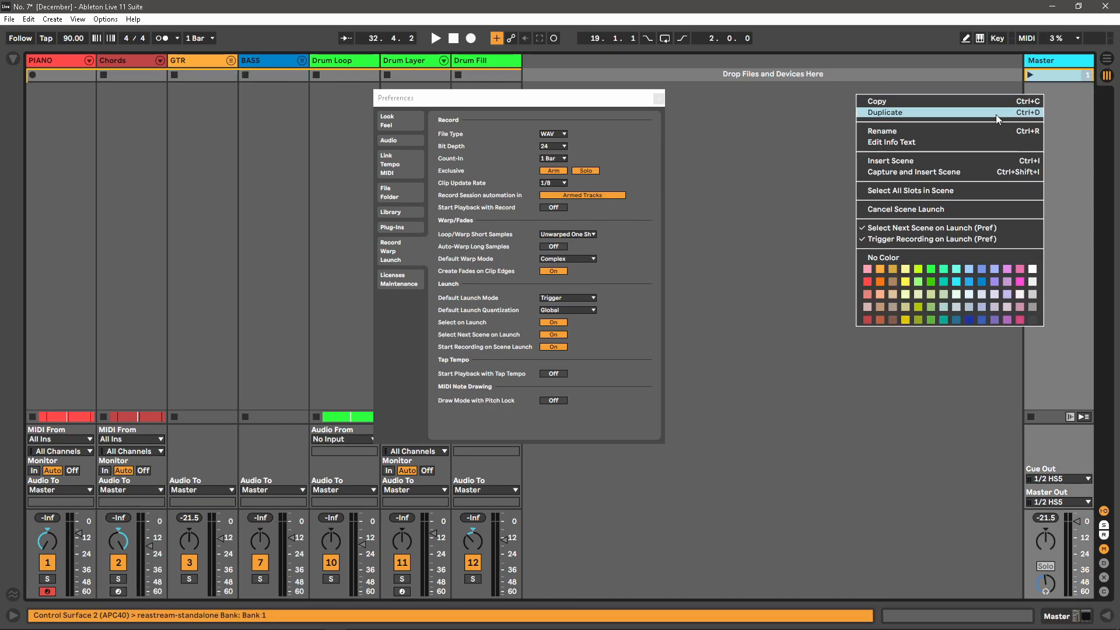
click(940, 171)
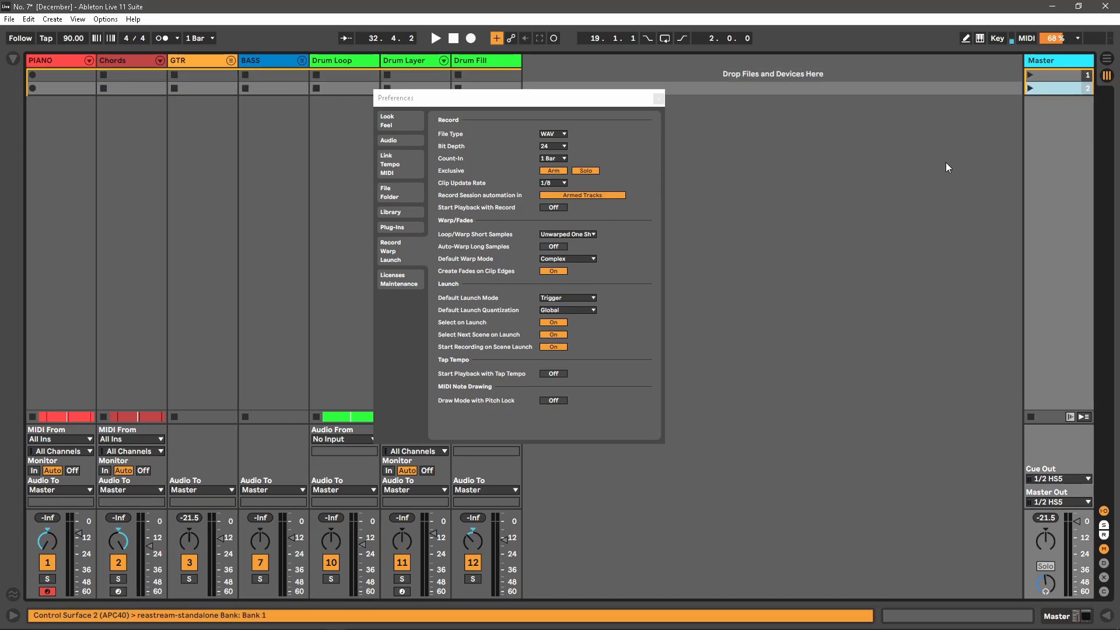
right_click(1035, 114)
click(948, 206)
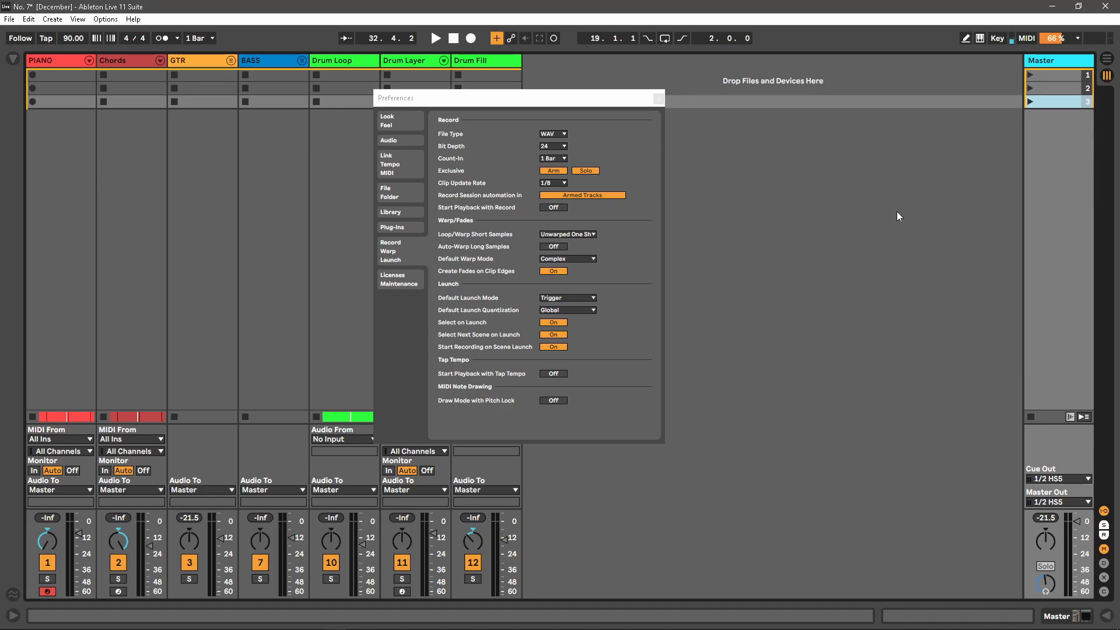
click(508, 104)
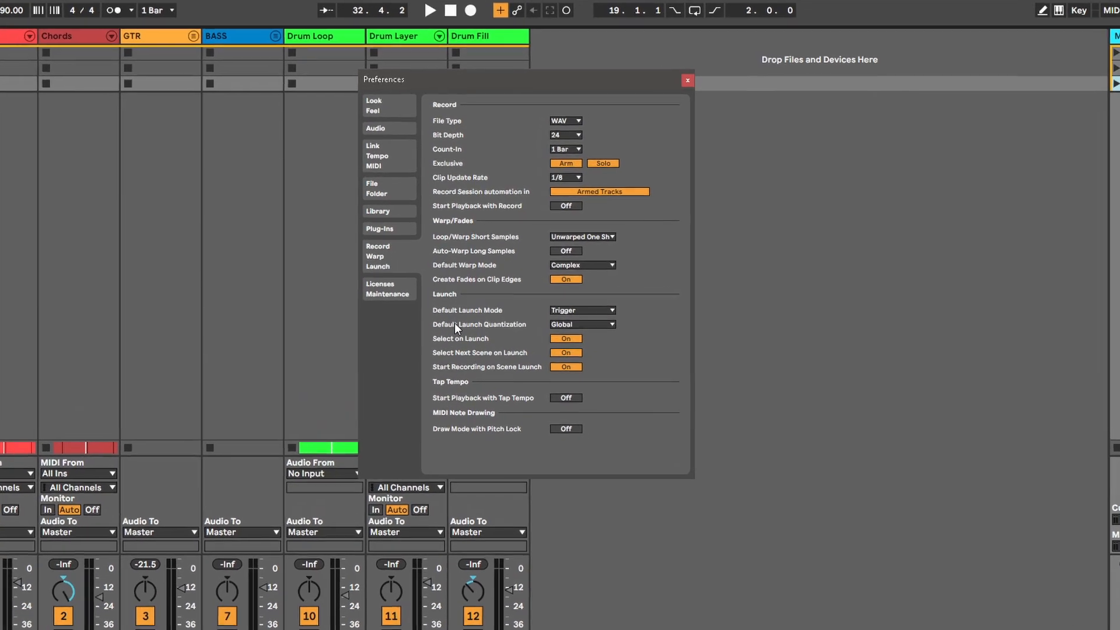
Review the Default Launch Mode and Default Launch Quantization choices, keeping Trigger and Global
click(629, 362)
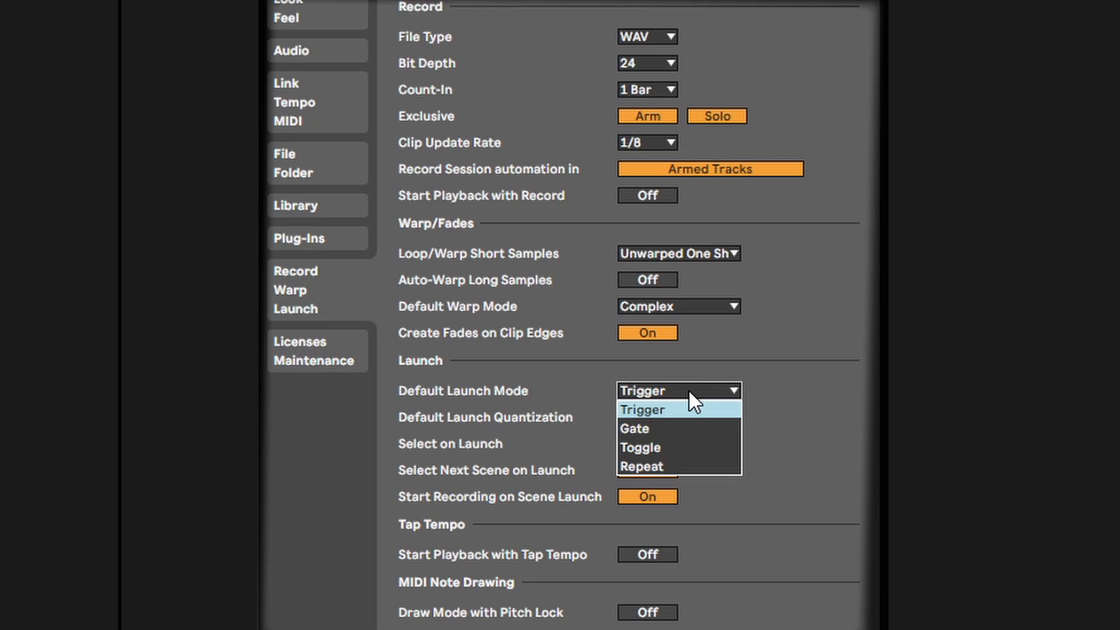
click(689, 391)
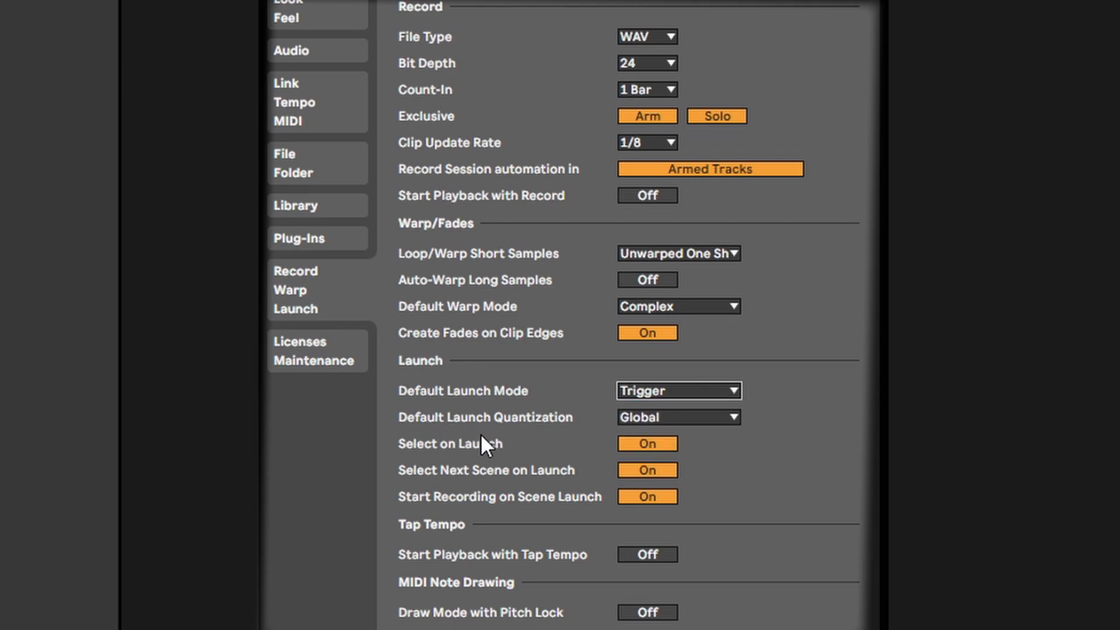
click(647, 417)
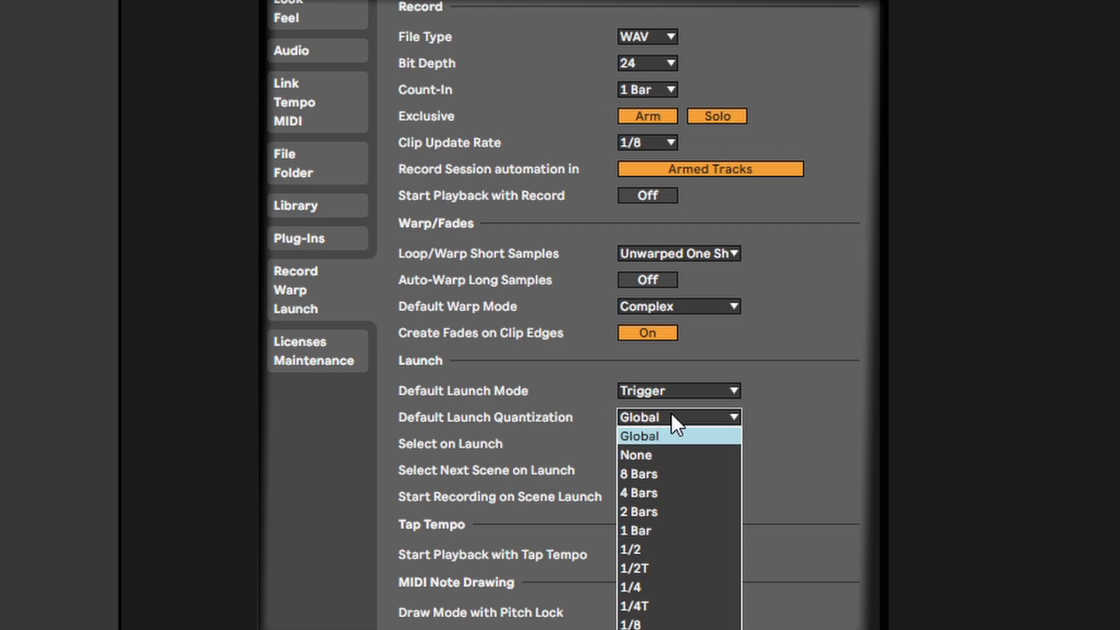
click(656, 436)
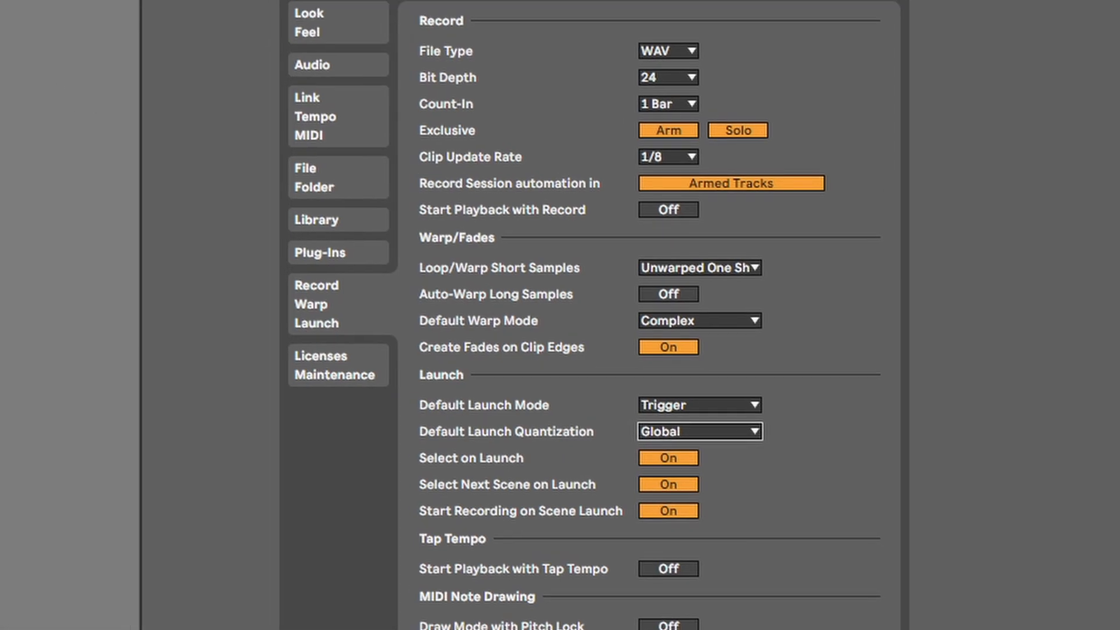
Compare the transport's global quantization choices with the Default Launch Quantization list, keeping 1 Bar and Global
click(18, 3)
click(210, 42)
click(210, 42)
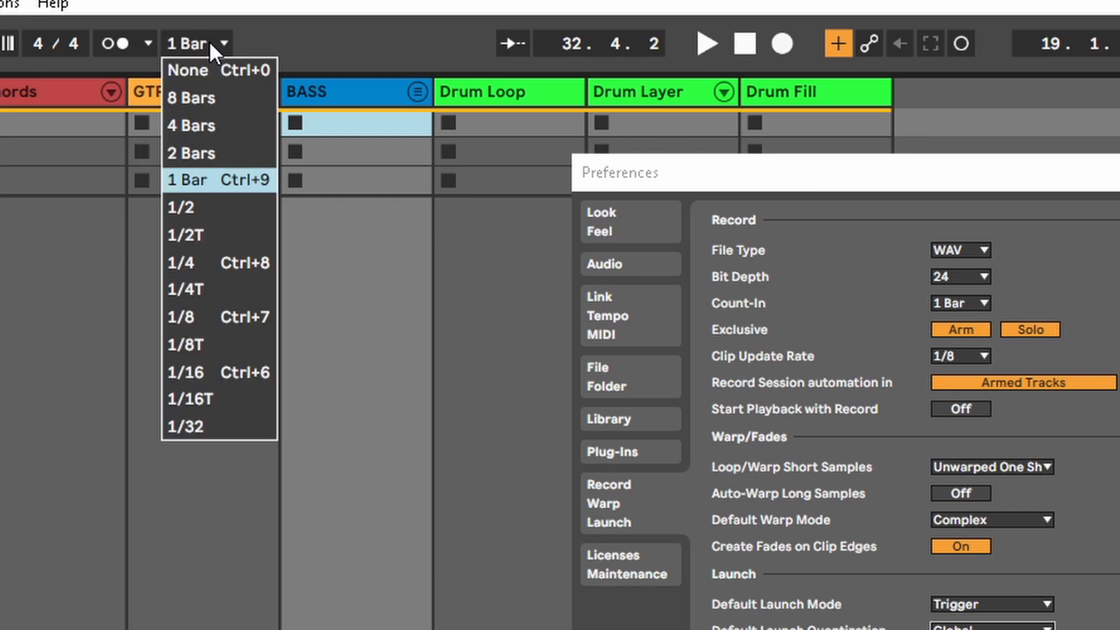
click(895, 594)
click(984, 628)
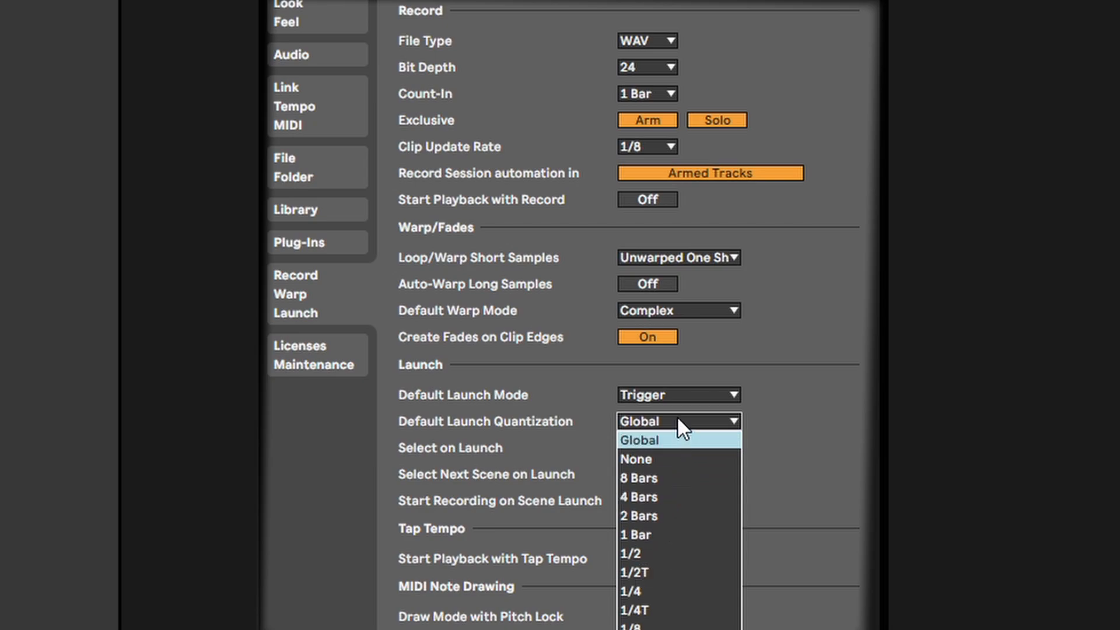
click(677, 415)
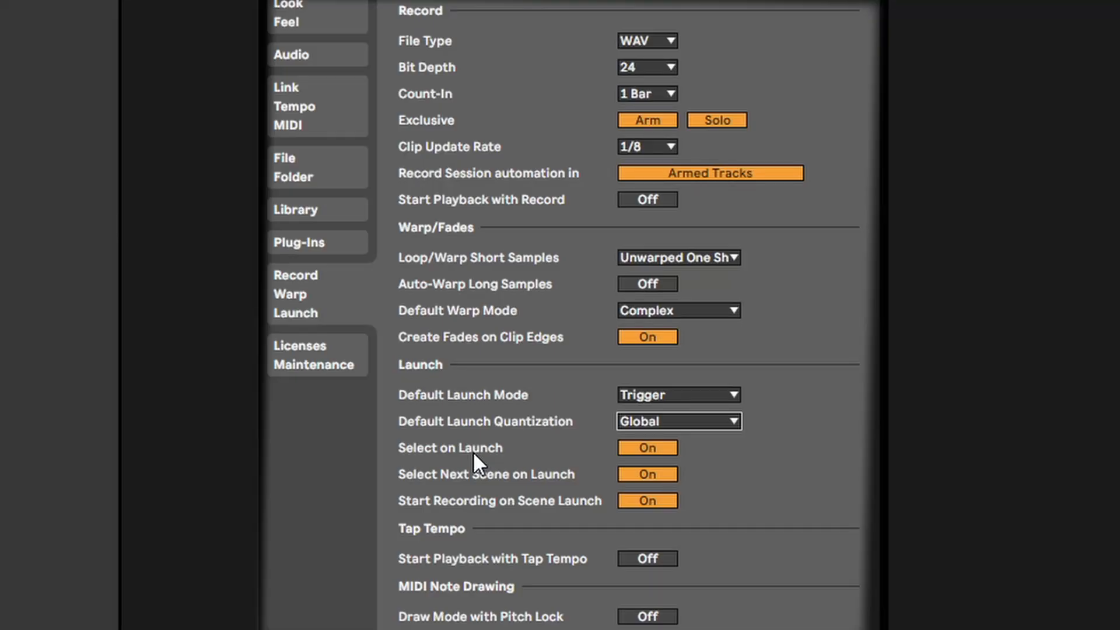
Launch the first scene to try recording on the armed PIANO track, select the Drum Layer and Drum Fill slots, and stop the transport
click(513, 454)
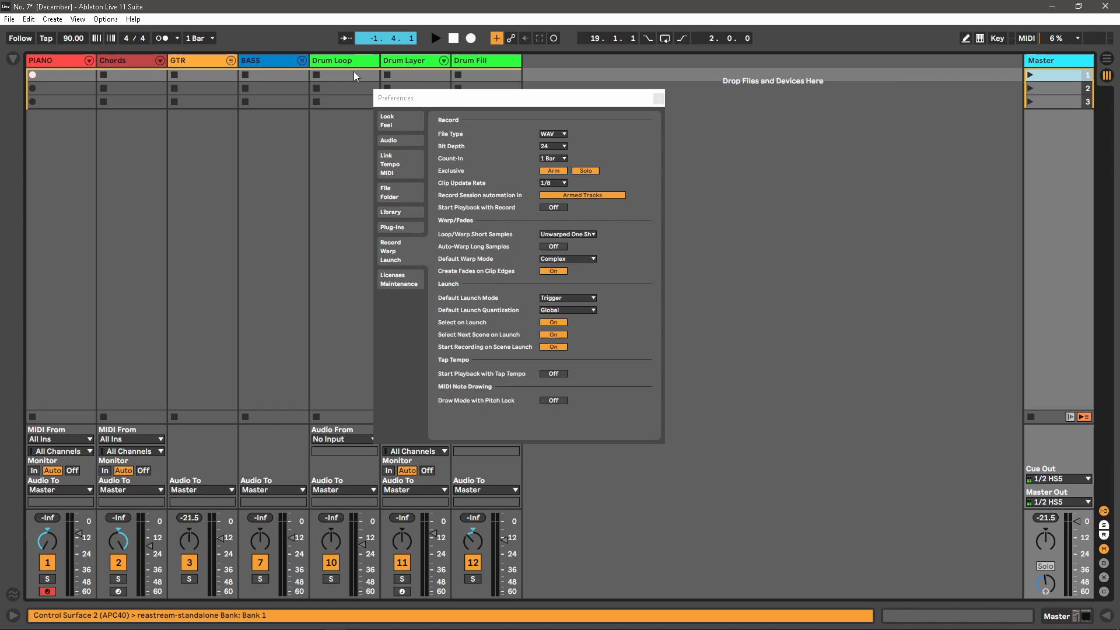
drag(416, 74, 486, 72)
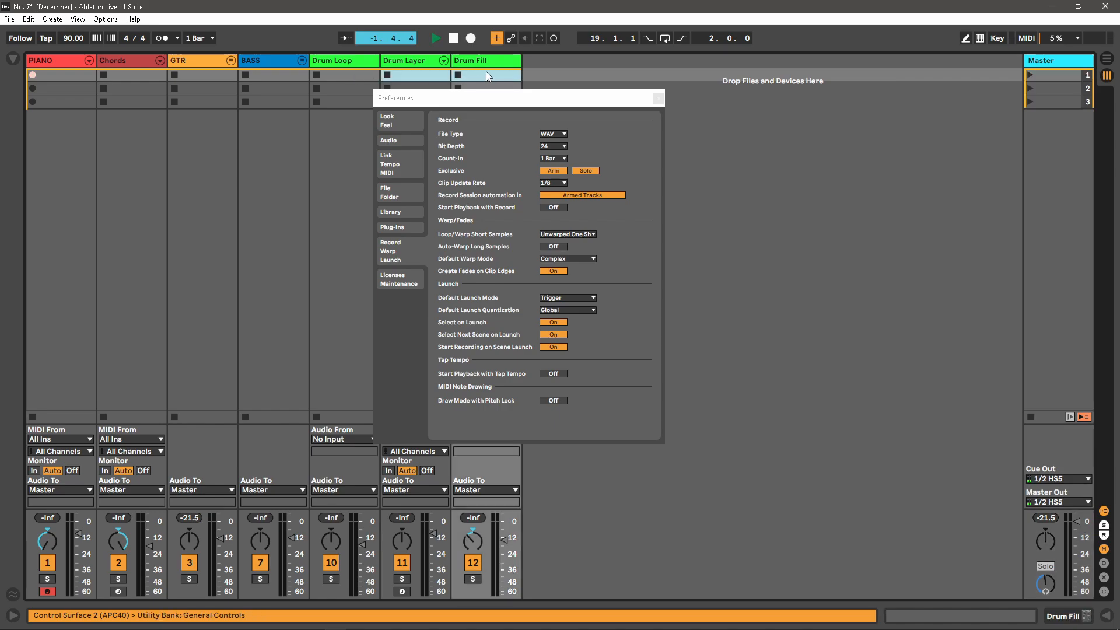
click(453, 40)
Delete the PIANO 1 clip from the first scene and launch that scene again
click(62, 77)
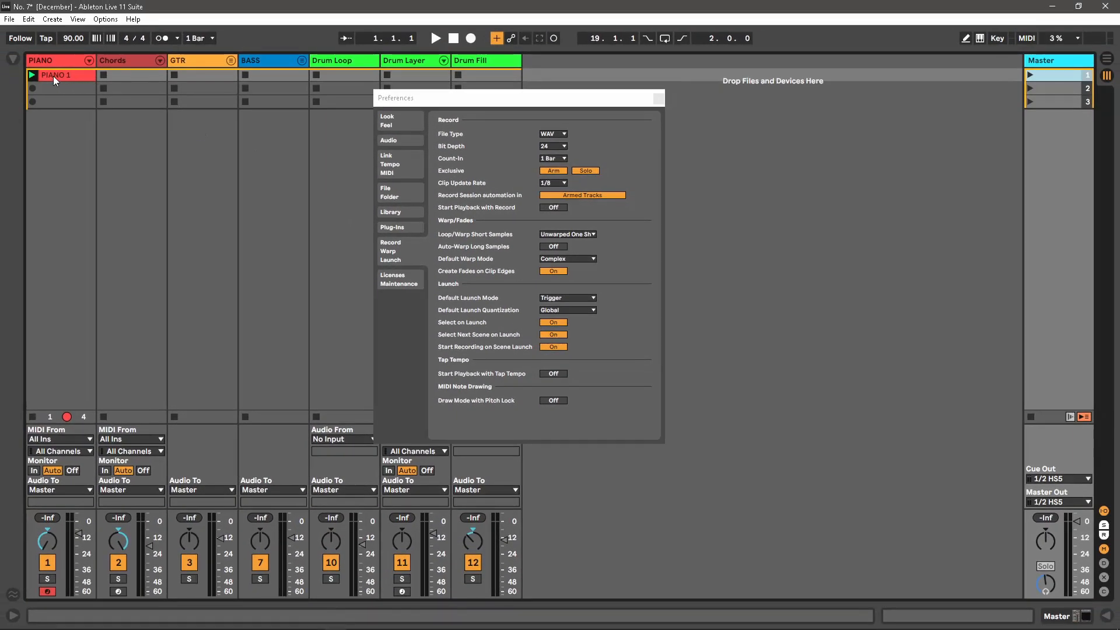
click(50, 76)
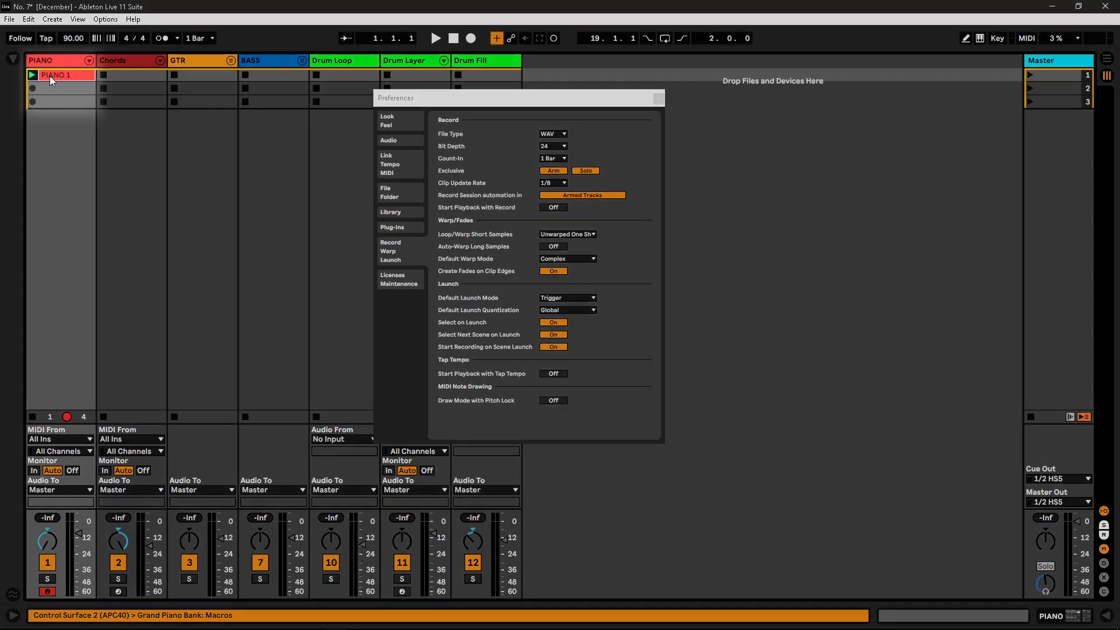
key(Delete)
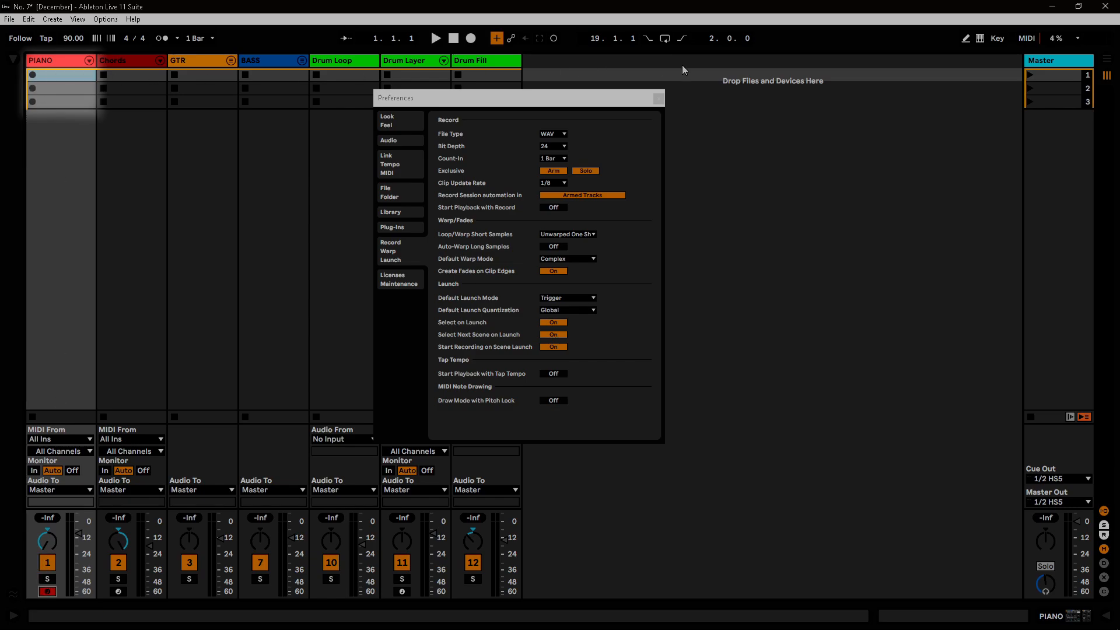
click(1031, 74)
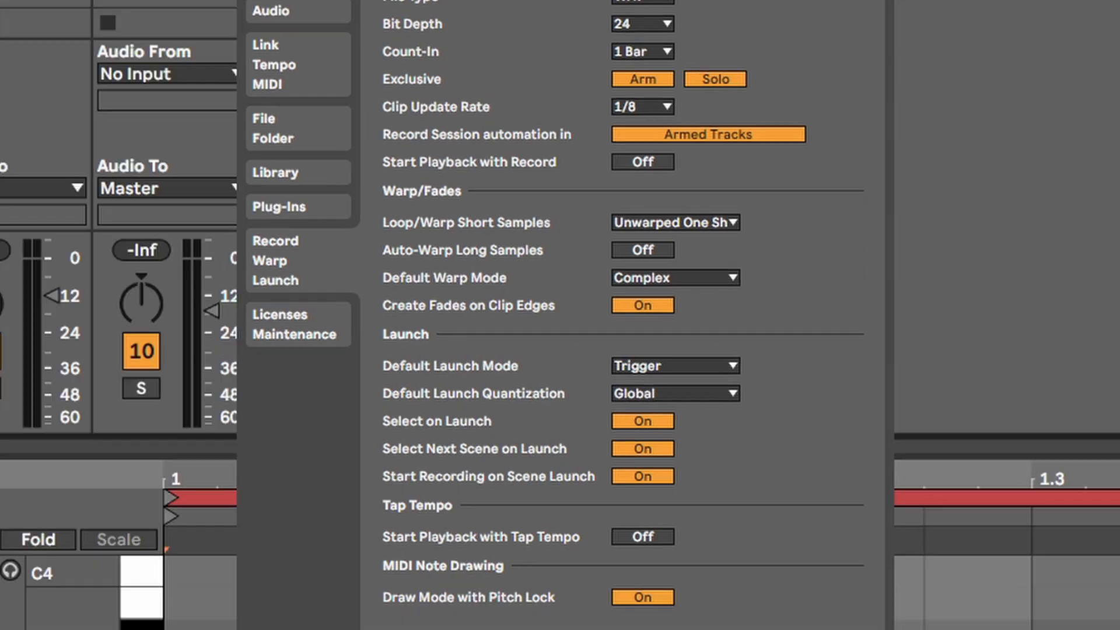
With Draw Mode with Pitch Lock on, draw a sixteenth-note E3 at the start of the MIDI clip and erase it
click(646, 607)
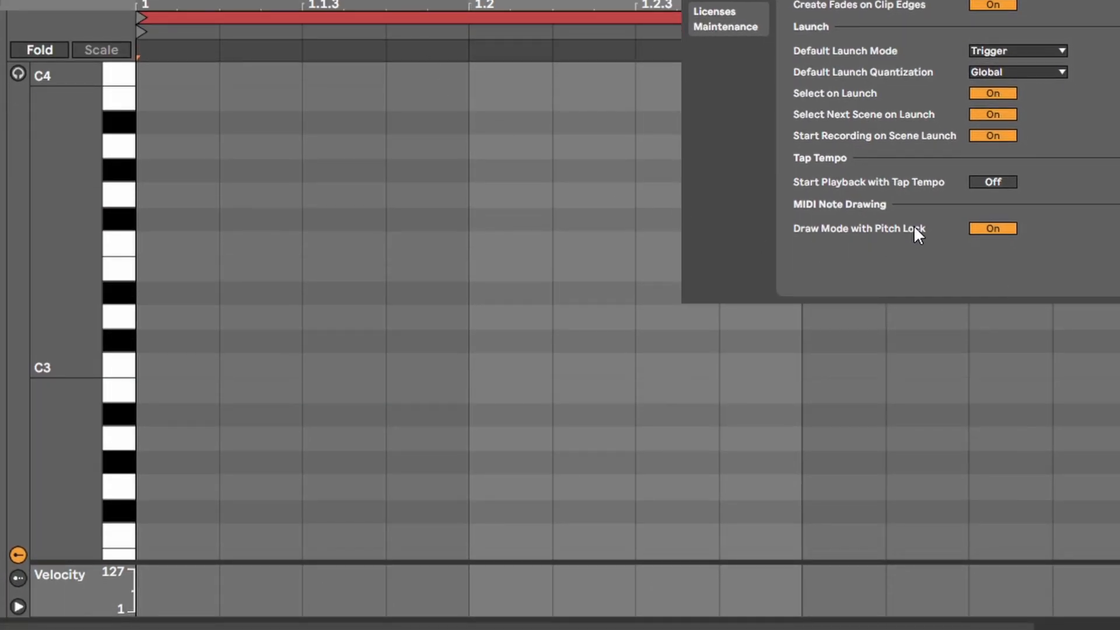
key(b)
mouse_move(169, 267)
mouse_down()
mouse_move(362, 110)
mouse_move(543, 343)
mouse_move(725, 357)
mouse_move(965, 198)
mouse_move(1068, 233)
mouse_move(772, 320)
mouse_move(423, 242)
mouse_move(210, 177)
mouse_move(161, 262)
mouse_up()
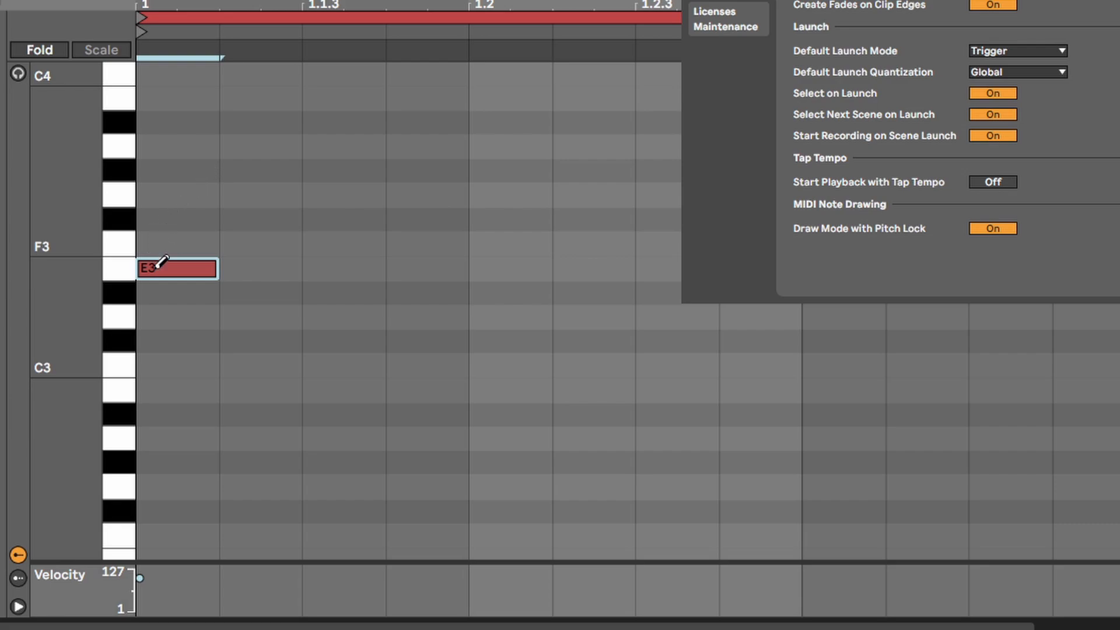
click(164, 262)
Turn Draw Mode with Pitch Lock off and draw notes freehand across different pitches in the MIDI clip
click(992, 229)
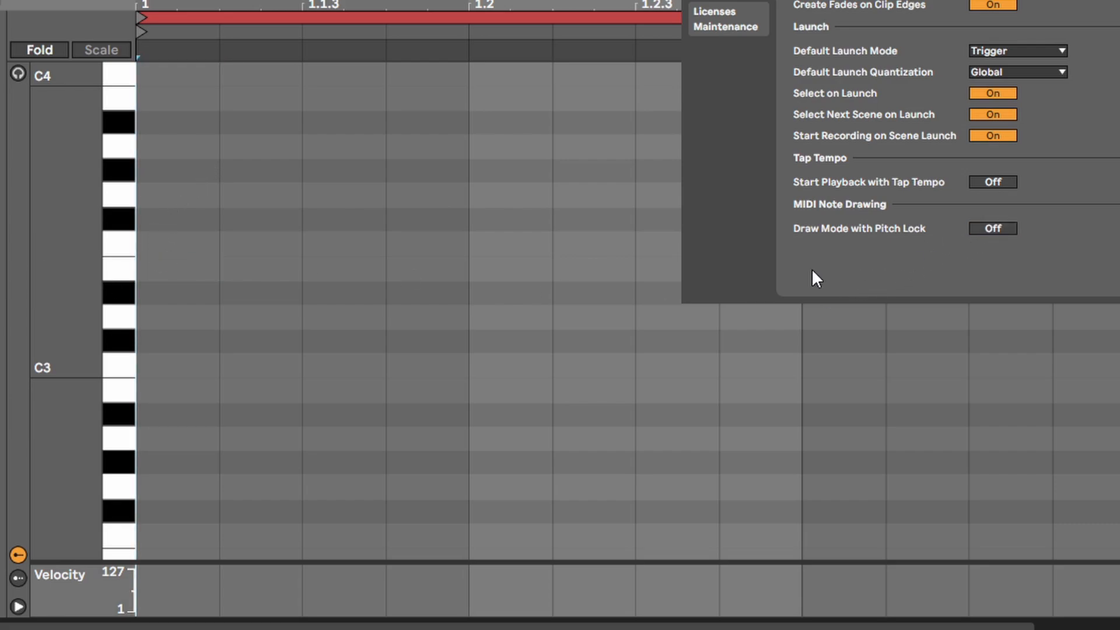
mouse_move(151, 194)
mouse_down()
mouse_move(266, 225)
mouse_move(318, 312)
mouse_move(477, 248)
mouse_move(590, 242)
mouse_move(603, 456)
mouse_move(470, 217)
mouse_move(295, 380)
mouse_move(220, 167)
mouse_move(150, 300)
mouse_up()
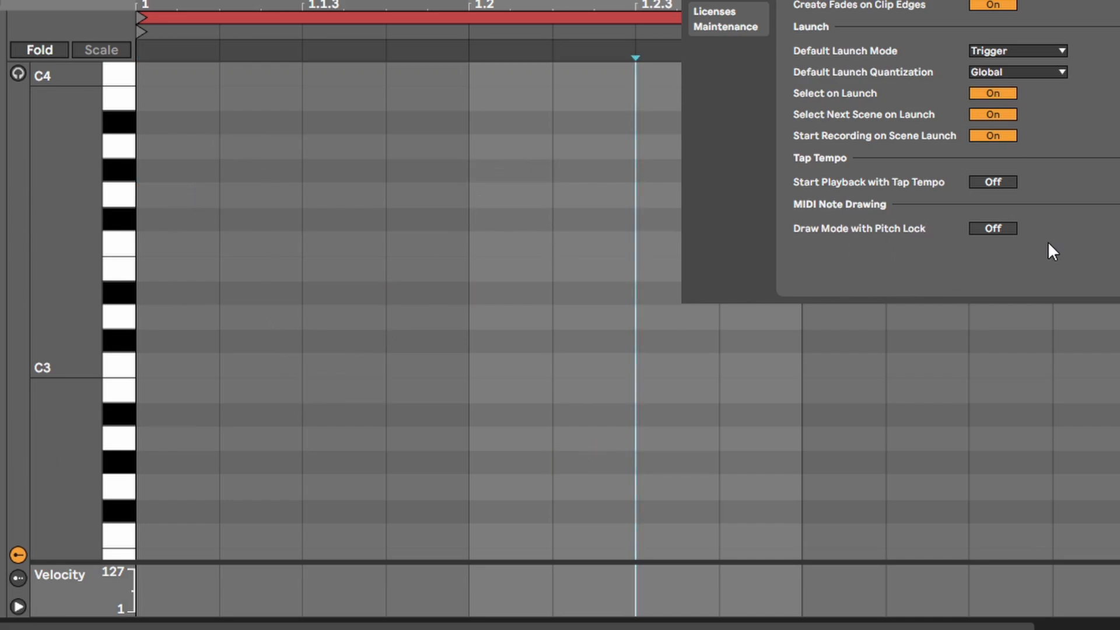
mouse_move(175, 244)
mouse_down()
mouse_move(202, 205)
mouse_move(272, 288)
mouse_move(315, 148)
mouse_move(325, 358)
mouse_move(329, 178)
mouse_move(382, 315)
mouse_move(425, 251)
mouse_move(392, 245)
mouse_move(407, 228)
mouse_move(621, 298)
mouse_move(986, 313)
mouse_up()
Draw a run of D#3 notes with the pitch temporarily locked, and toggle Draw Mode with Pitch Lock to draw along one pitch
key(alt)
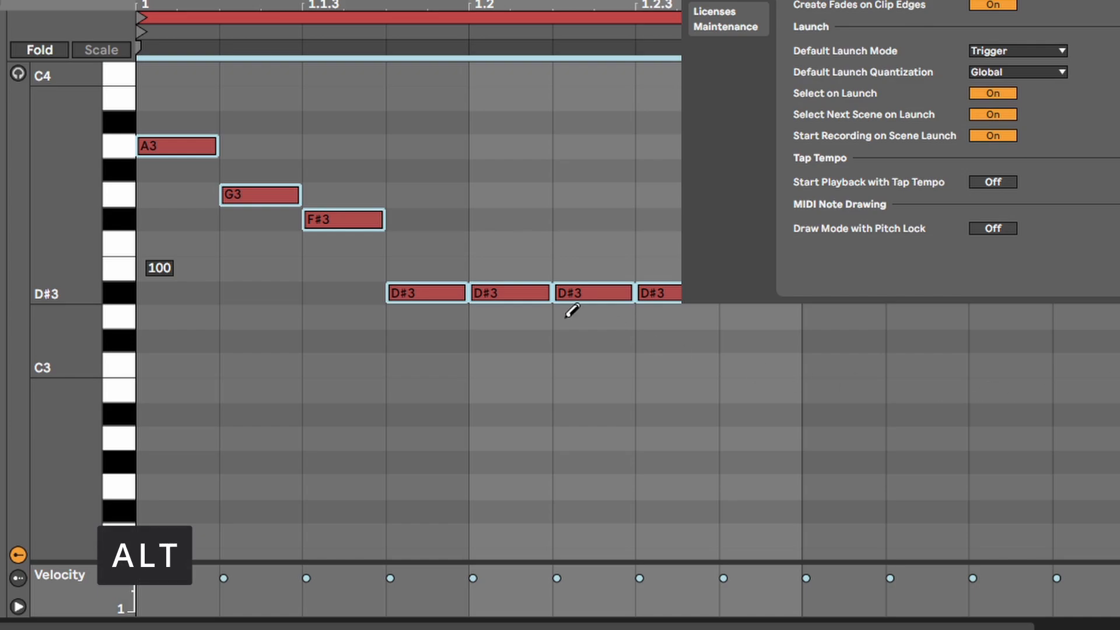
mouse_move(566, 317)
mouse_down()
mouse_move(370, 280)
mouse_move(813, 296)
mouse_up()
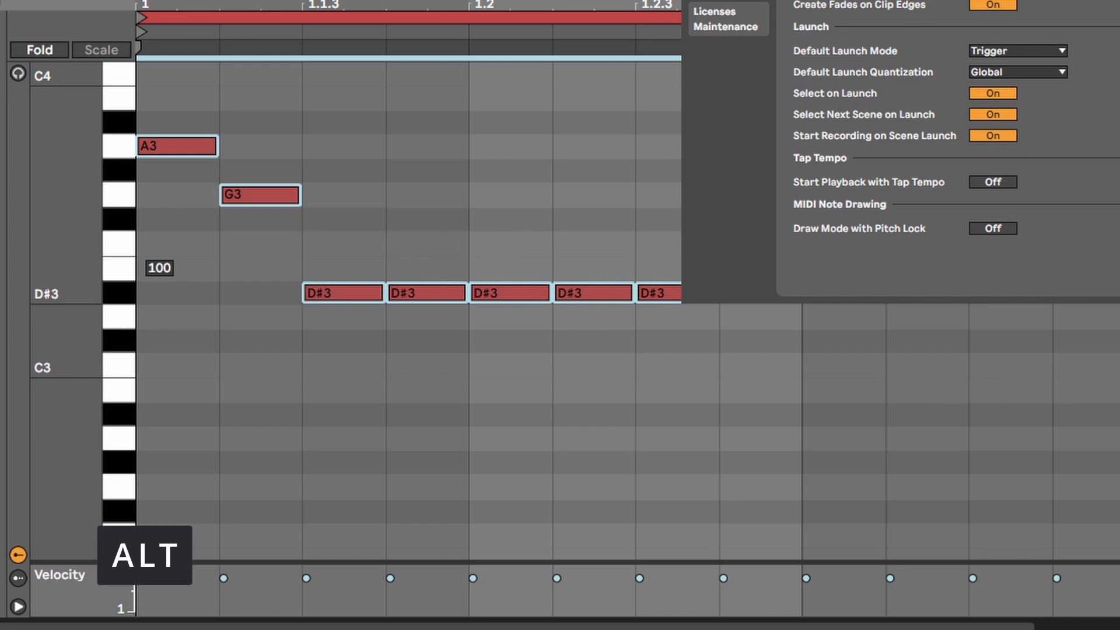
click(992, 228)
mouse_move(175, 292)
mouse_down()
mouse_move(597, 286)
mouse_move(345, 300)
mouse_move(545, 299)
mouse_move(348, 383)
mouse_move(305, 95)
mouse_move(346, 320)
mouse_move(339, 296)
mouse_move(364, 199)
mouse_move(345, 299)
mouse_move(333, 140)
mouse_move(327, 244)
mouse_move(320, 215)
mouse_move(337, 265)
mouse_move(325, 290)
mouse_move(338, 292)
mouse_up()
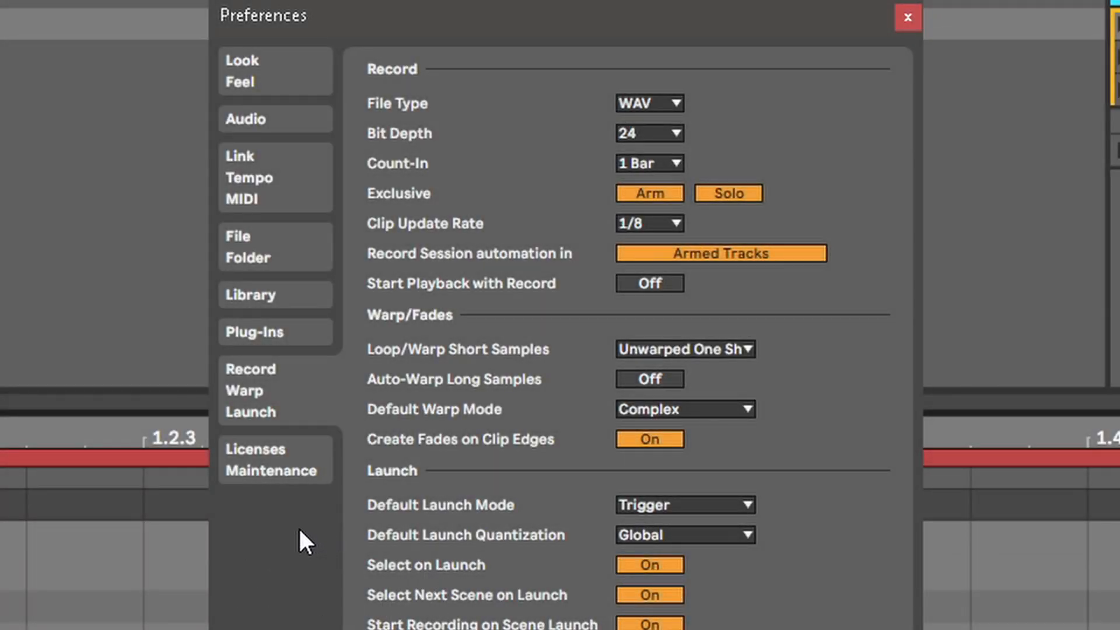
Show the Licenses/Maintenance preferences and review the Get Automatic Updates choices, keeping Always
click(260, 470)
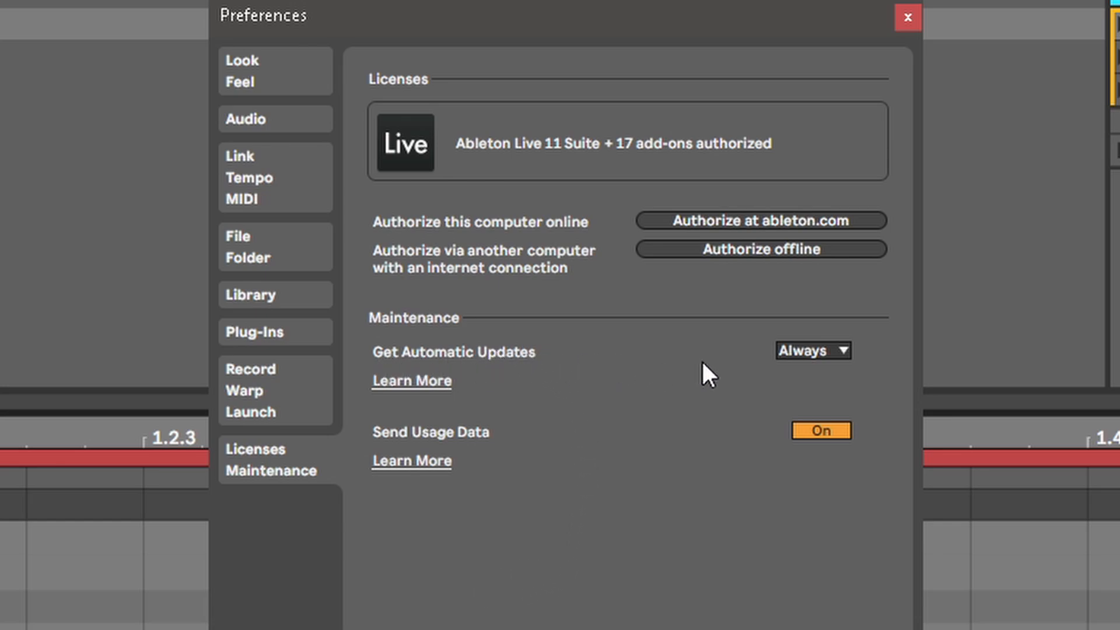
click(839, 353)
click(829, 341)
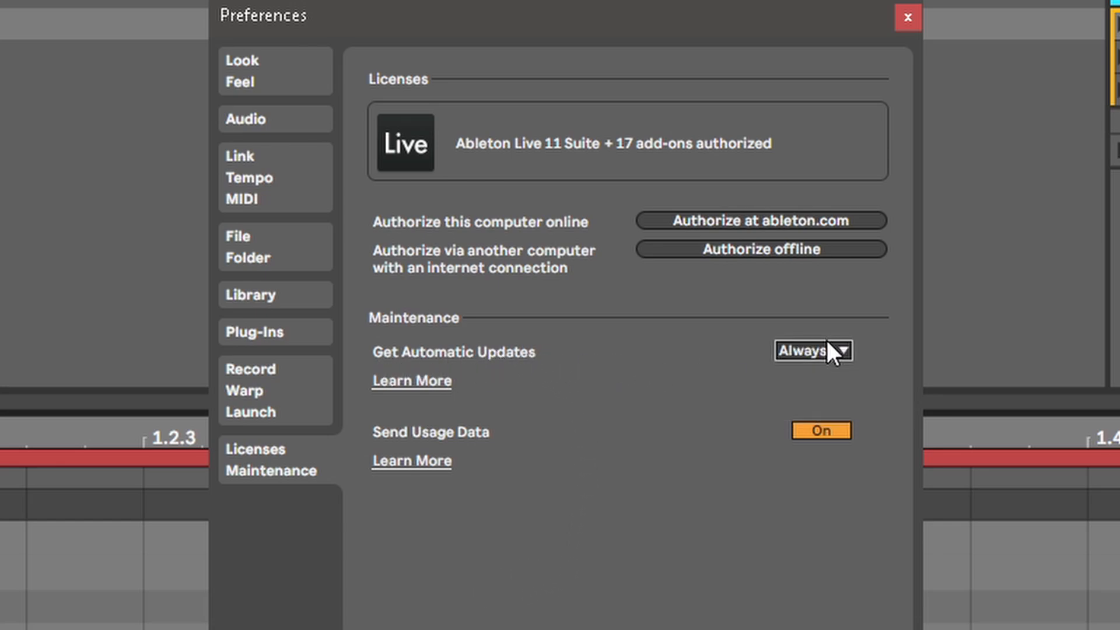